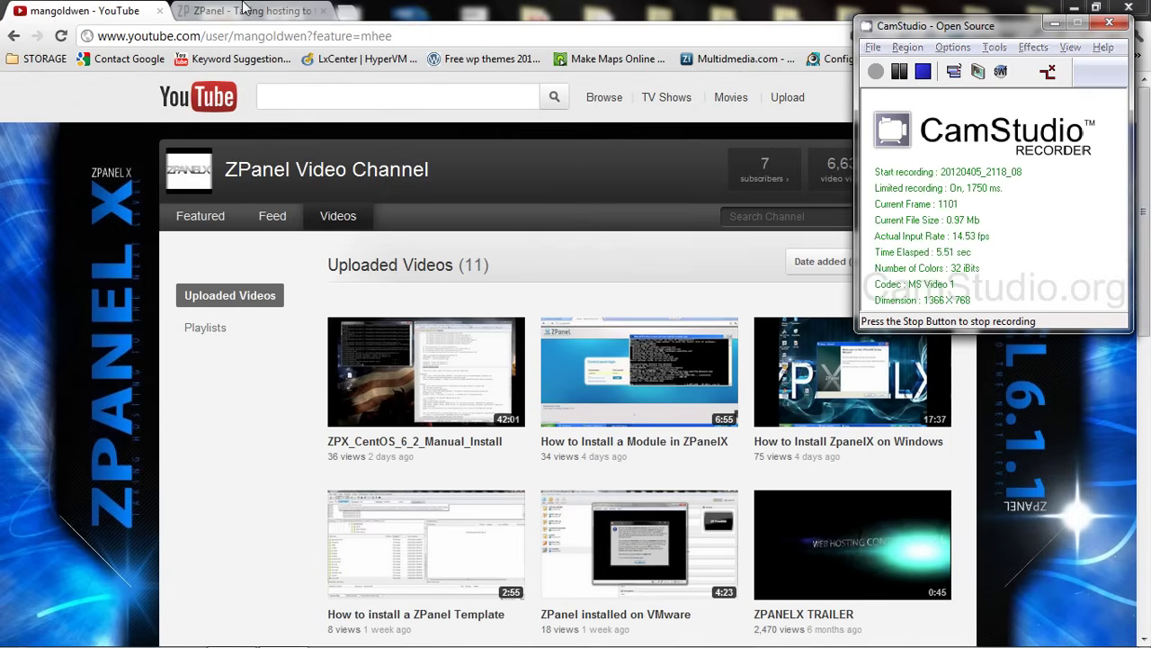
Log in to the ZPanel control panel as administrator, then return to the YouTube channel page
left_click(245, 9)
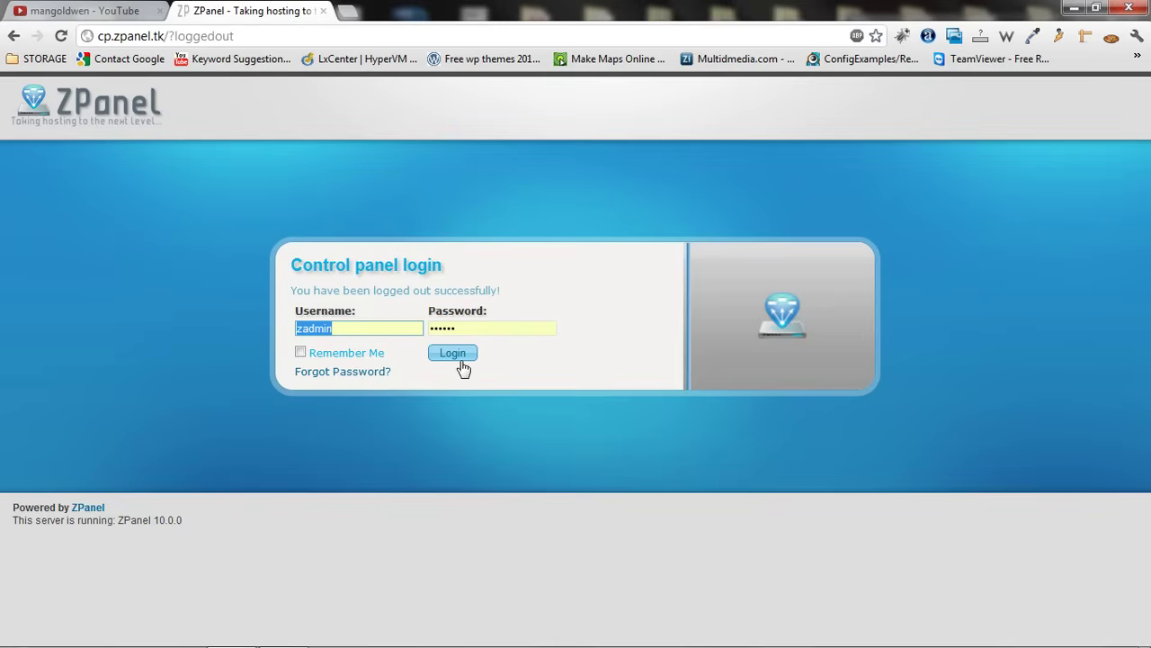
left_click(457, 356)
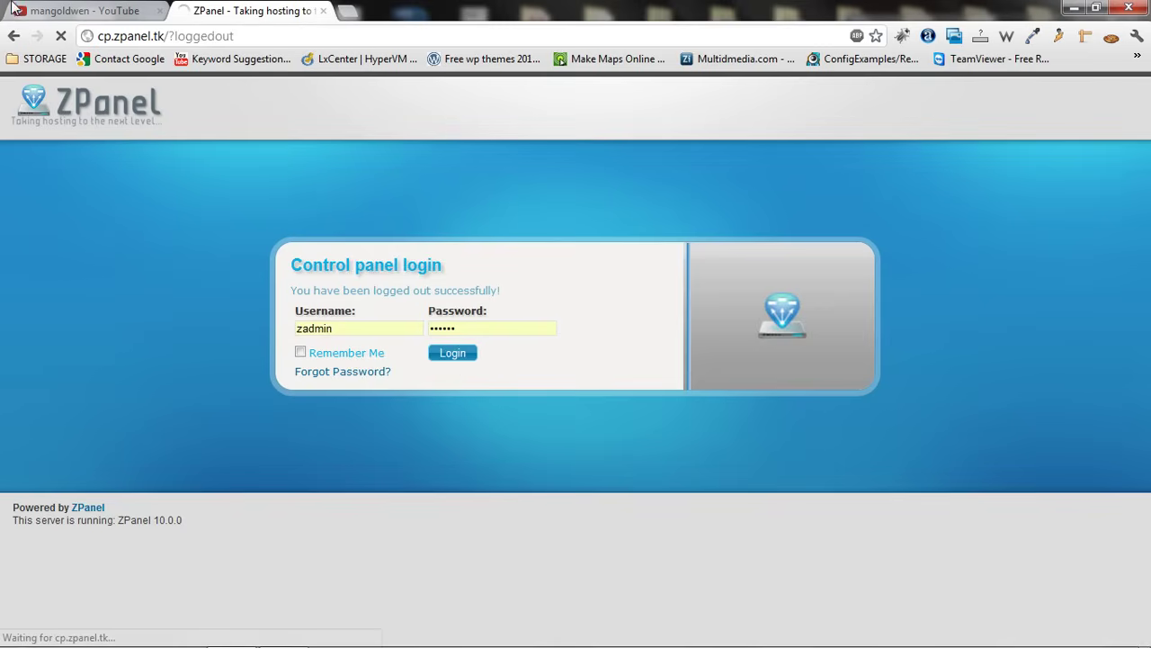
left_click(115, 15)
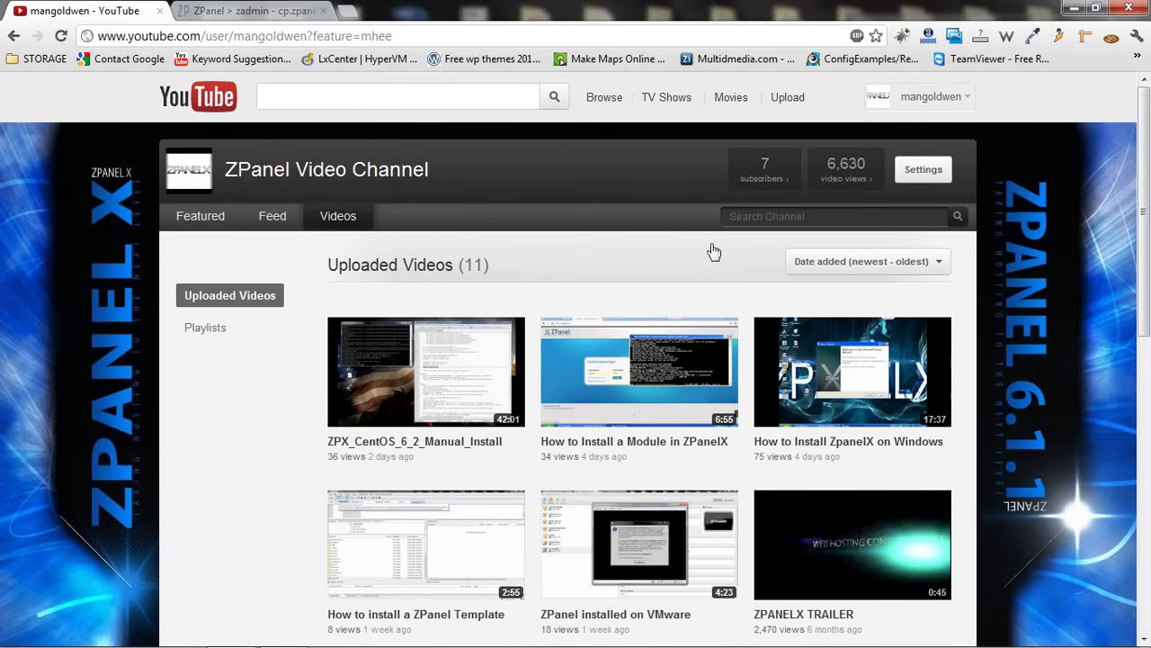
Browse the ZPanel admin dashboard modules and open Package Manager under Reseller
left_click(219, 12)
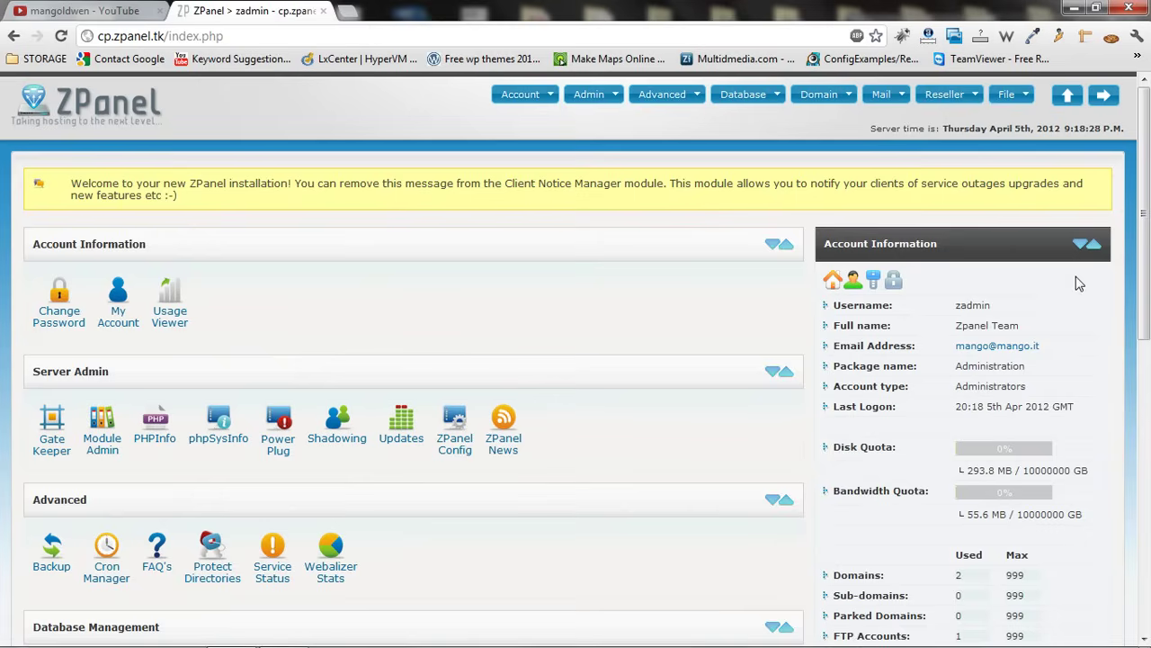
scroll(1120, 391, "down", 5)
scroll(1148, 126, "up", 5)
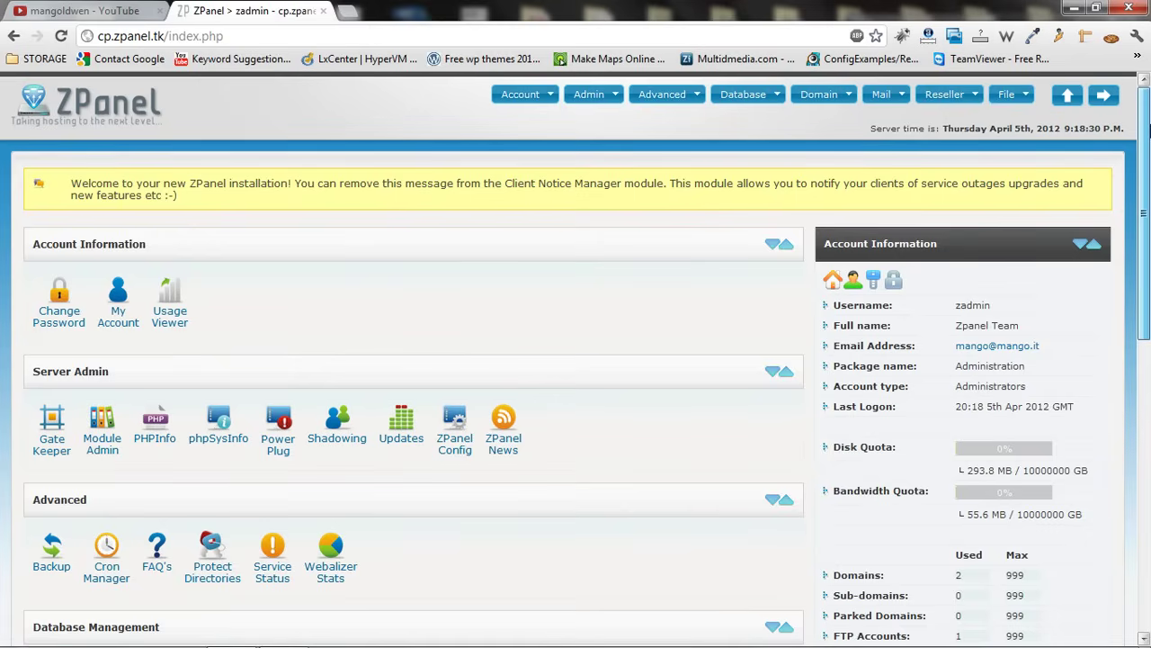
left_click_drag(1148, 126, 1141, 501)
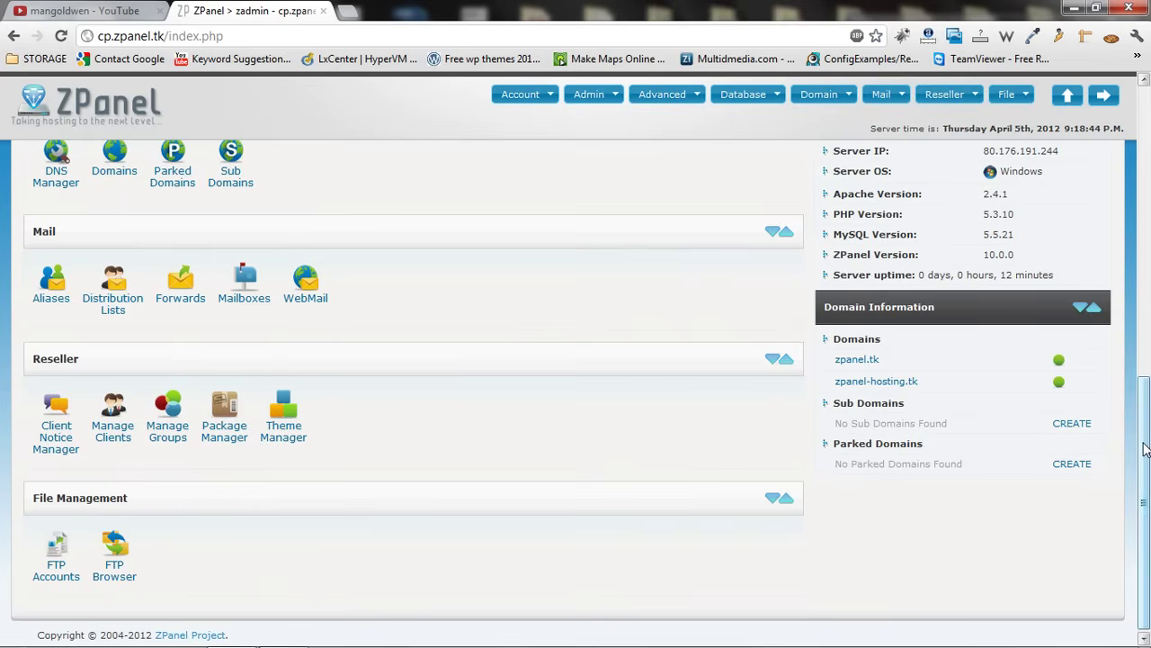
left_click_drag(1143, 450, 1113, 499)
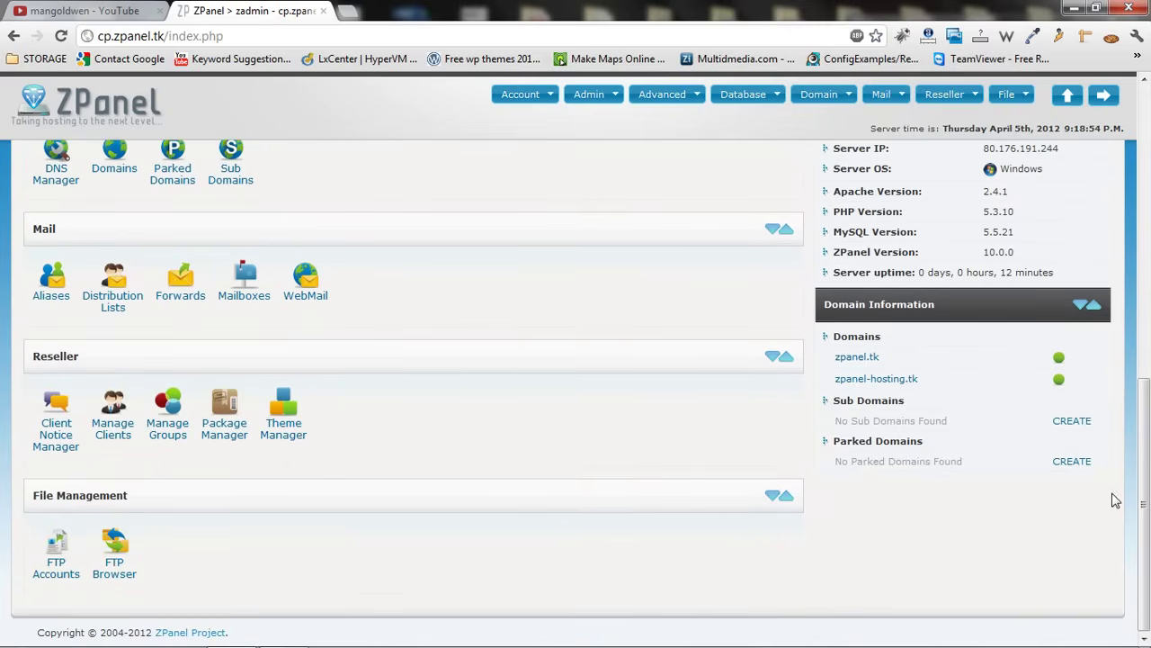
left_click(234, 444)
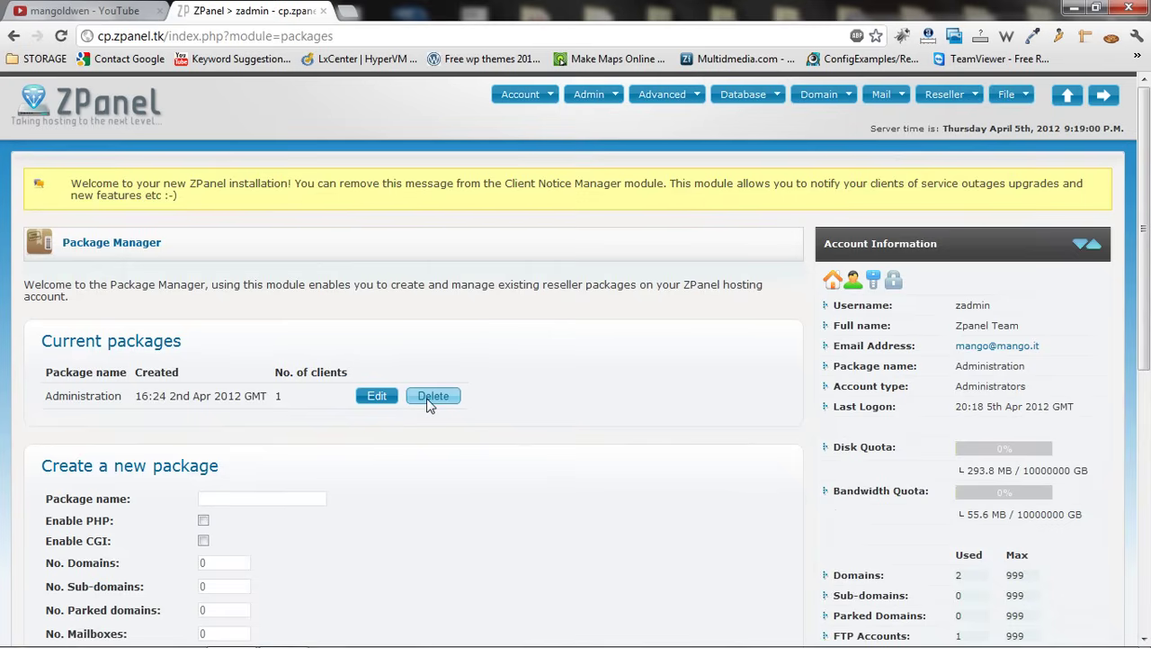
Name the new package 'Reseller' and enable PHP and CGI
left_click_drag(1129, 279, 1126, 348)
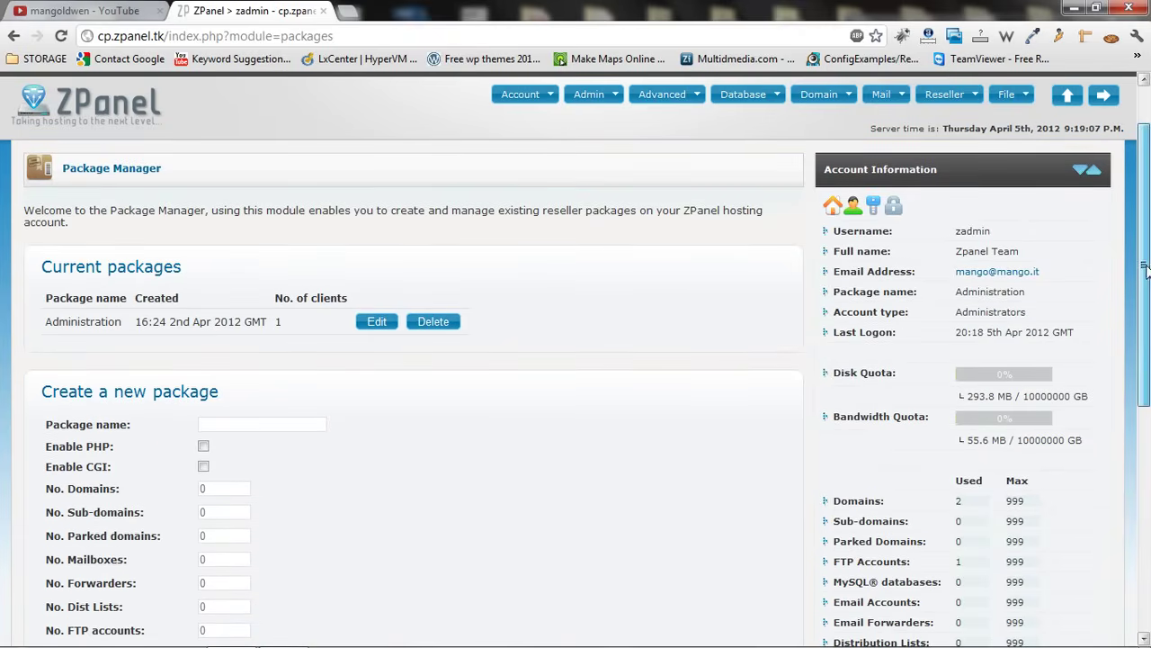
left_click_drag(1143, 261, 1144, 289)
left_click(259, 365)
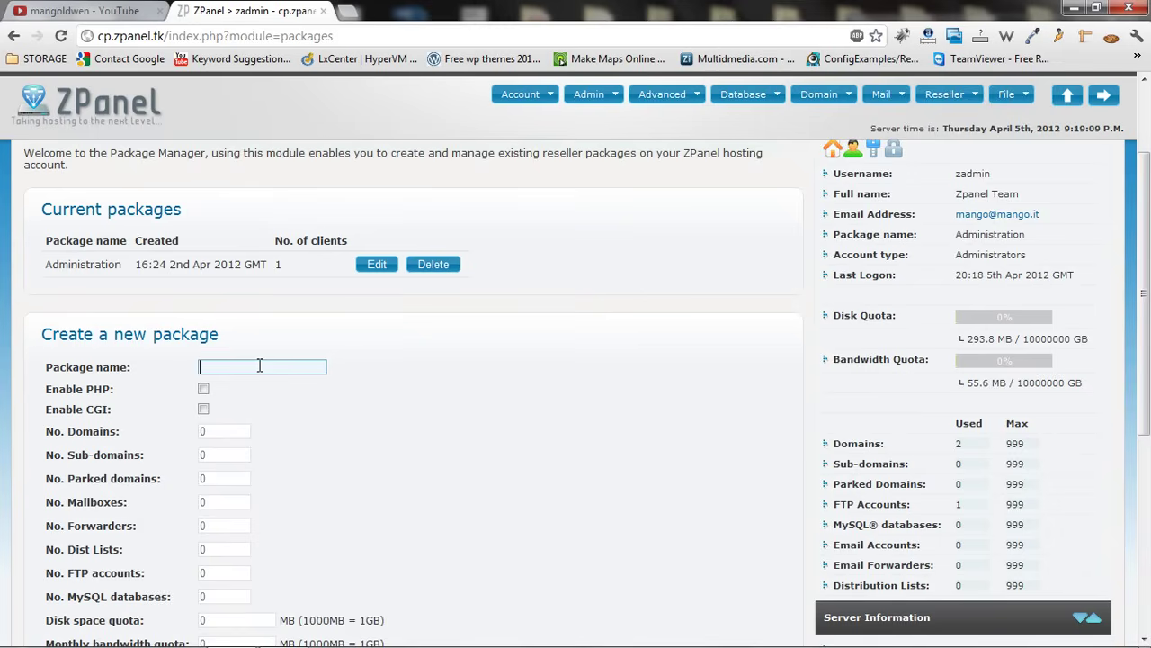
type("Reseller")
left_click(203, 389)
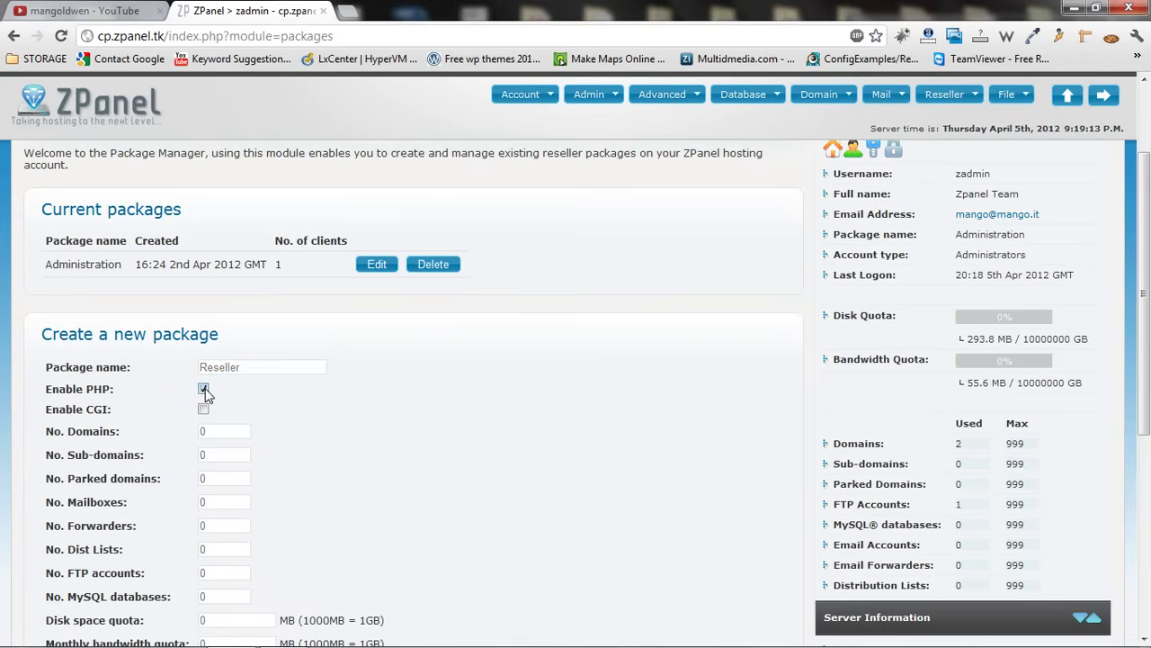
left_click(204, 410)
Set 999 domains, sub-domains, parked domains, FTP and MySQL; 500 mailboxes; 900 forwarders and lists
double_click(220, 438)
type("999")
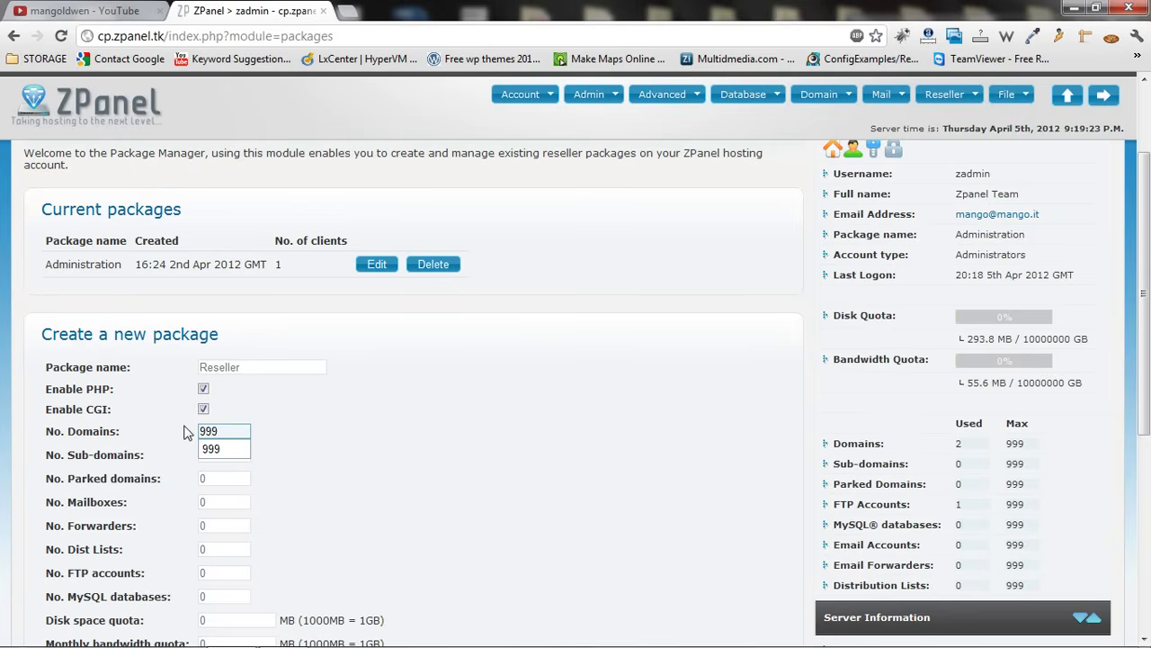
key("Tab")
type("999")
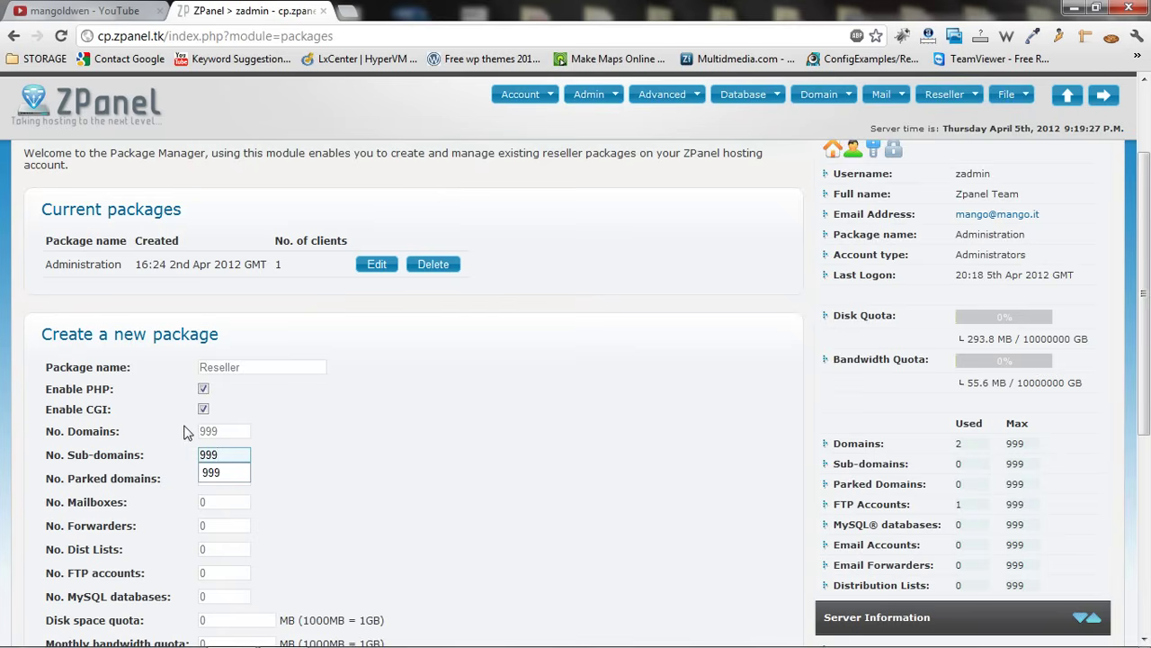
key("Tab")
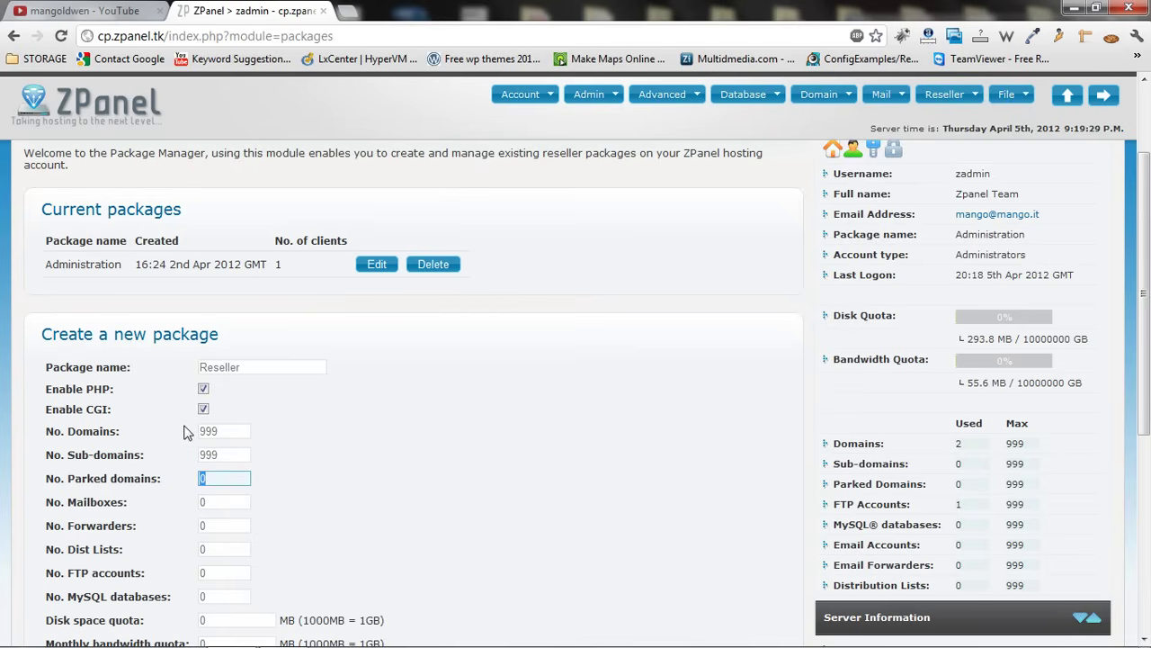
type("999")
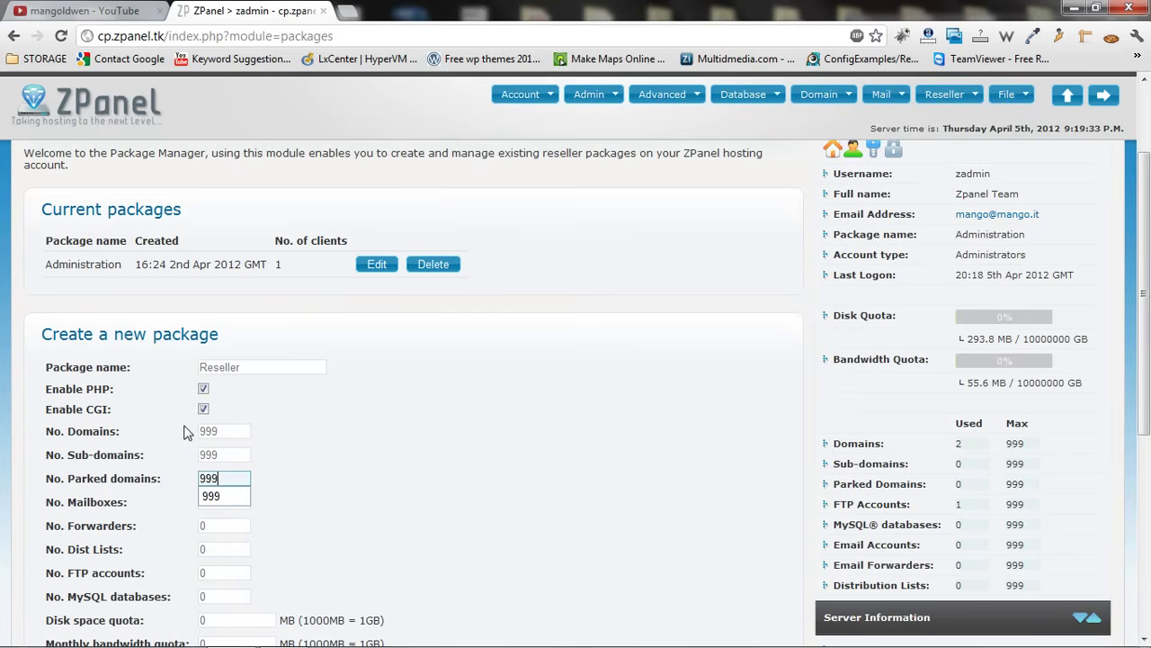
key("Tab")
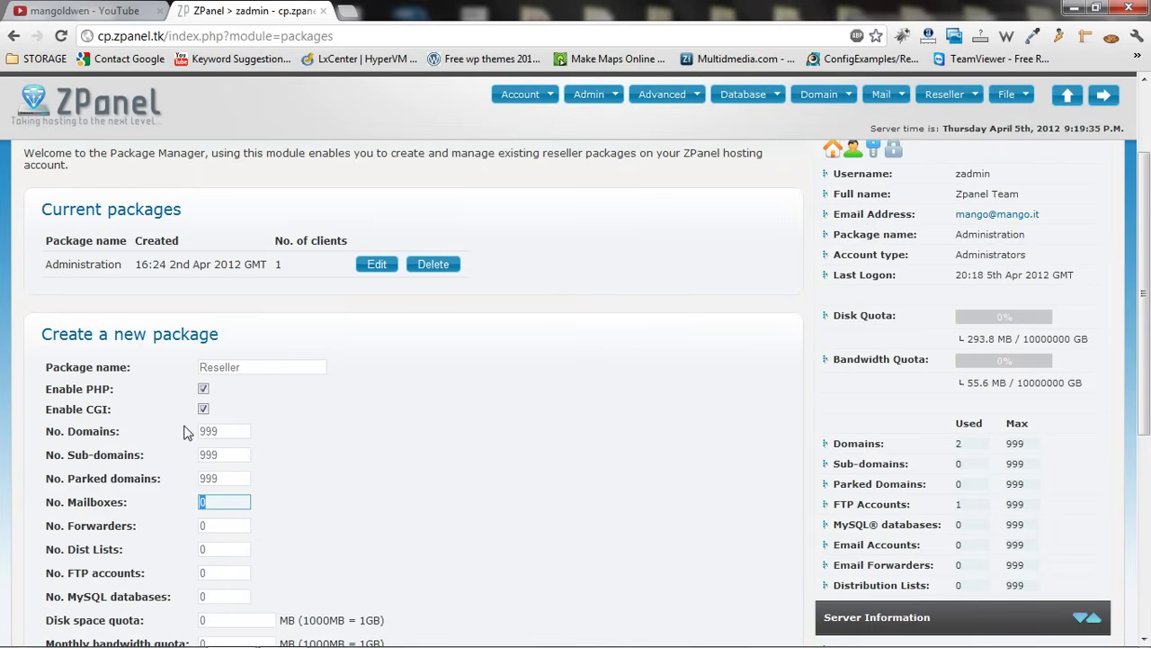
type("500")
key("Tab")
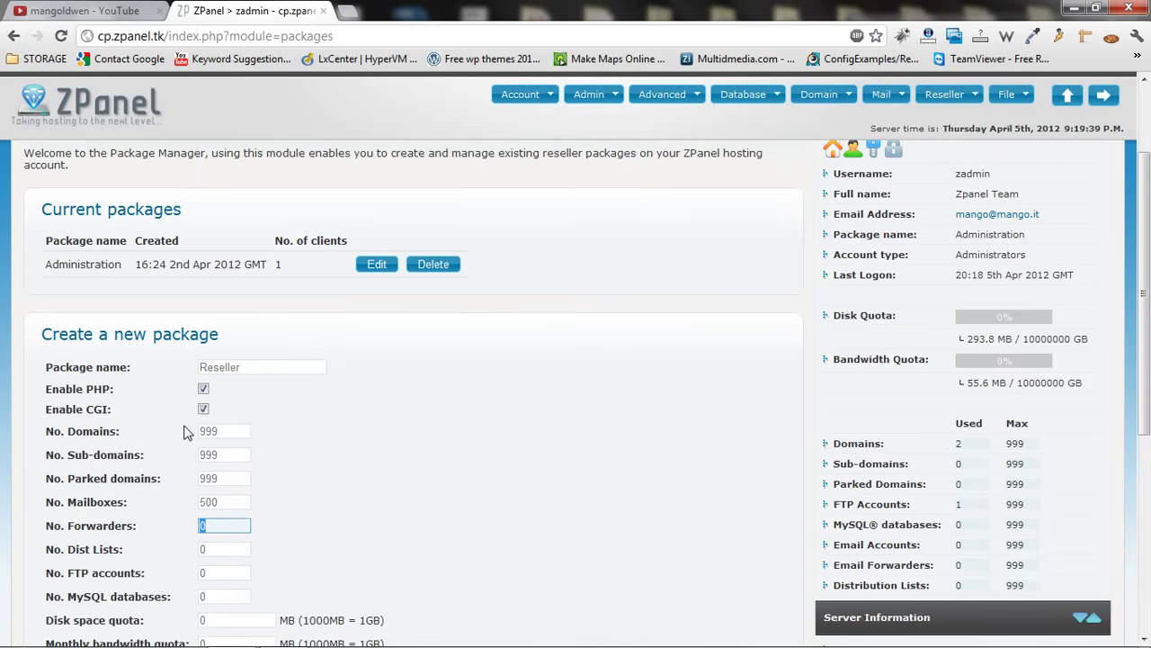
type("900")
key("Tab")
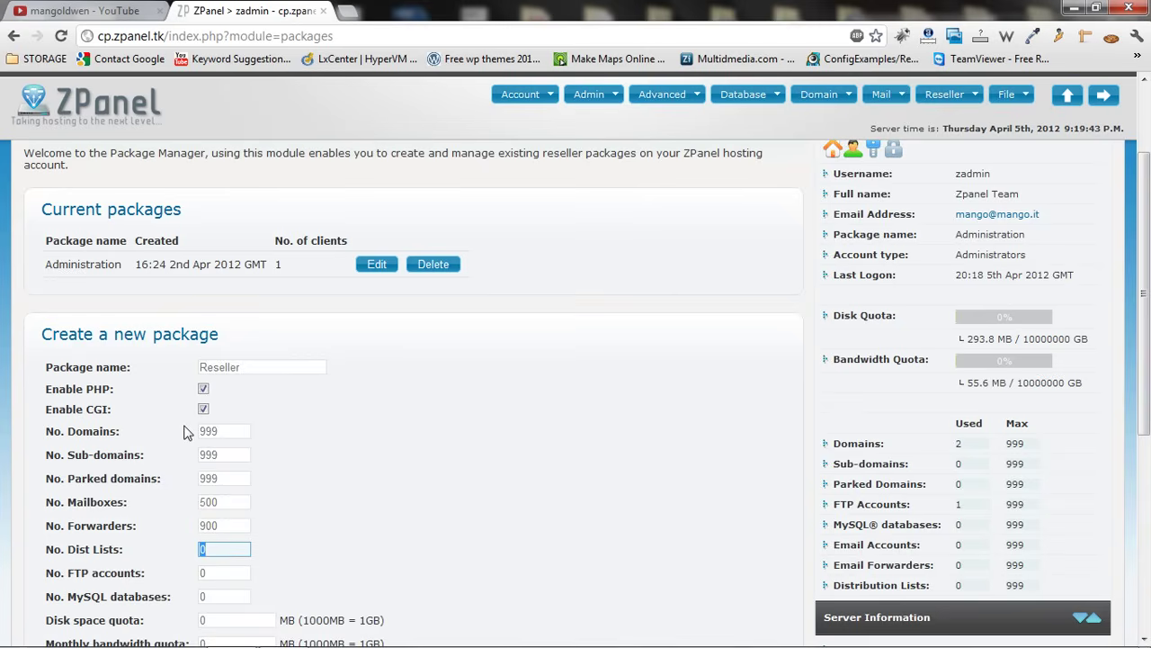
type("900")
key("Tab")
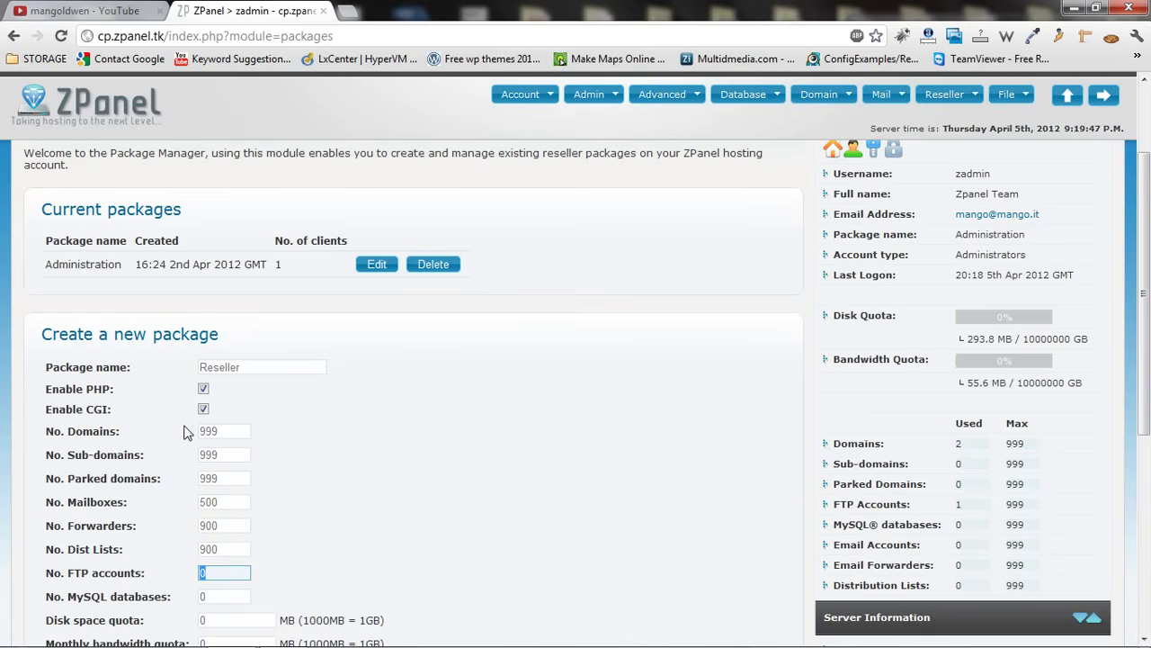
type("999")
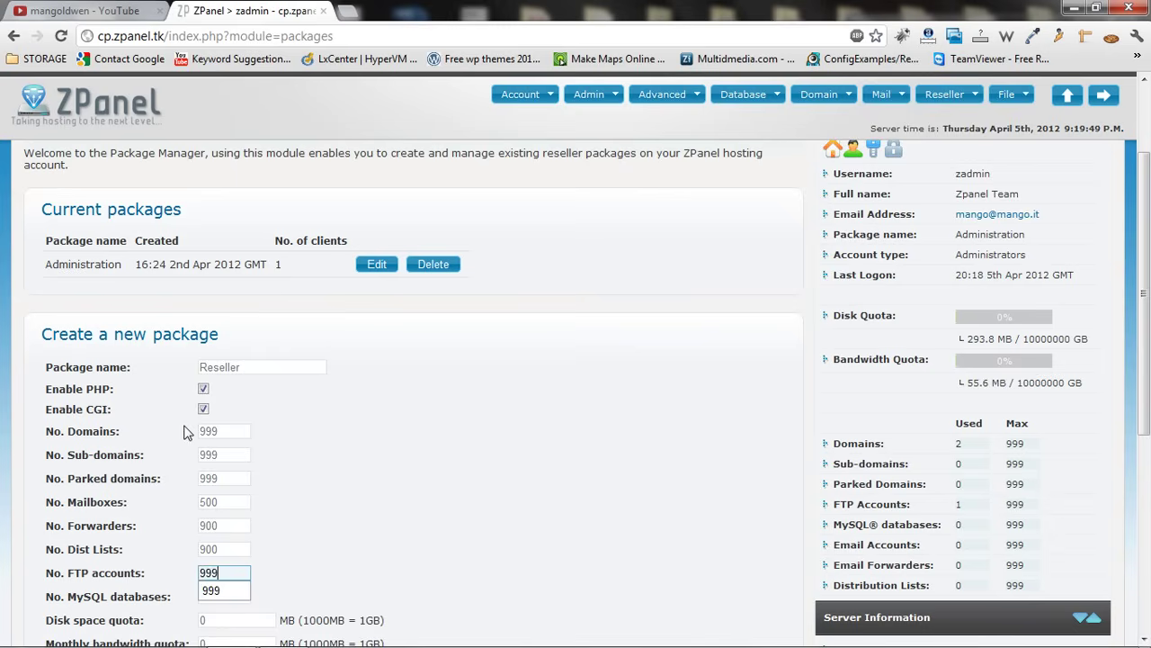
key("Tab")
type("999")
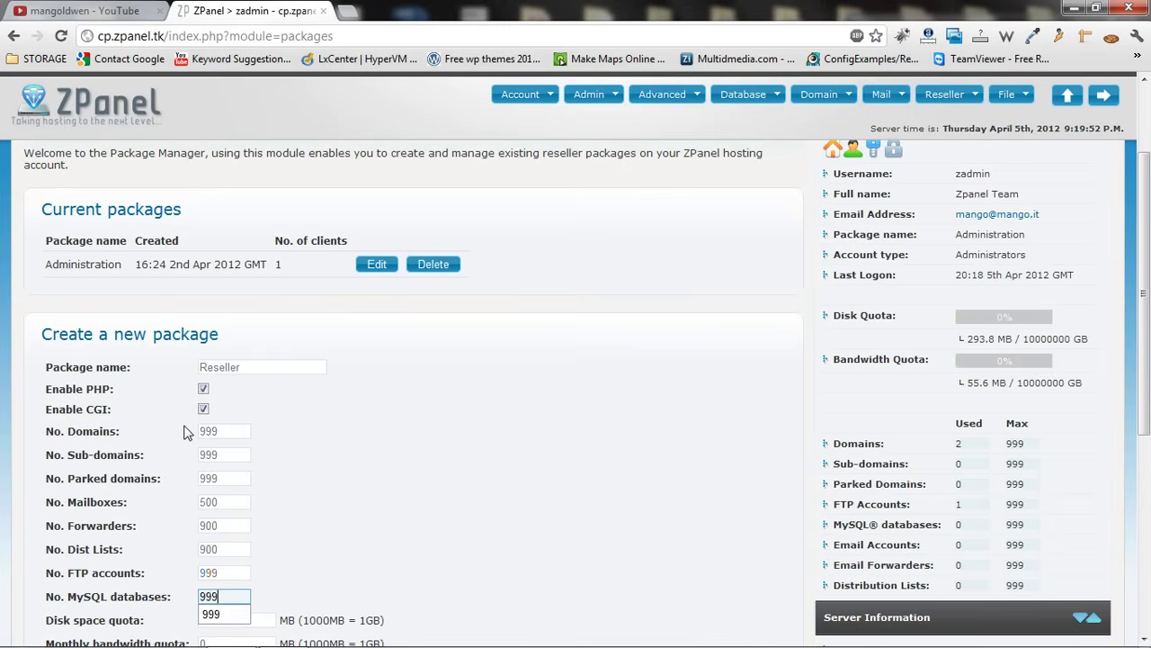
key("Tab")
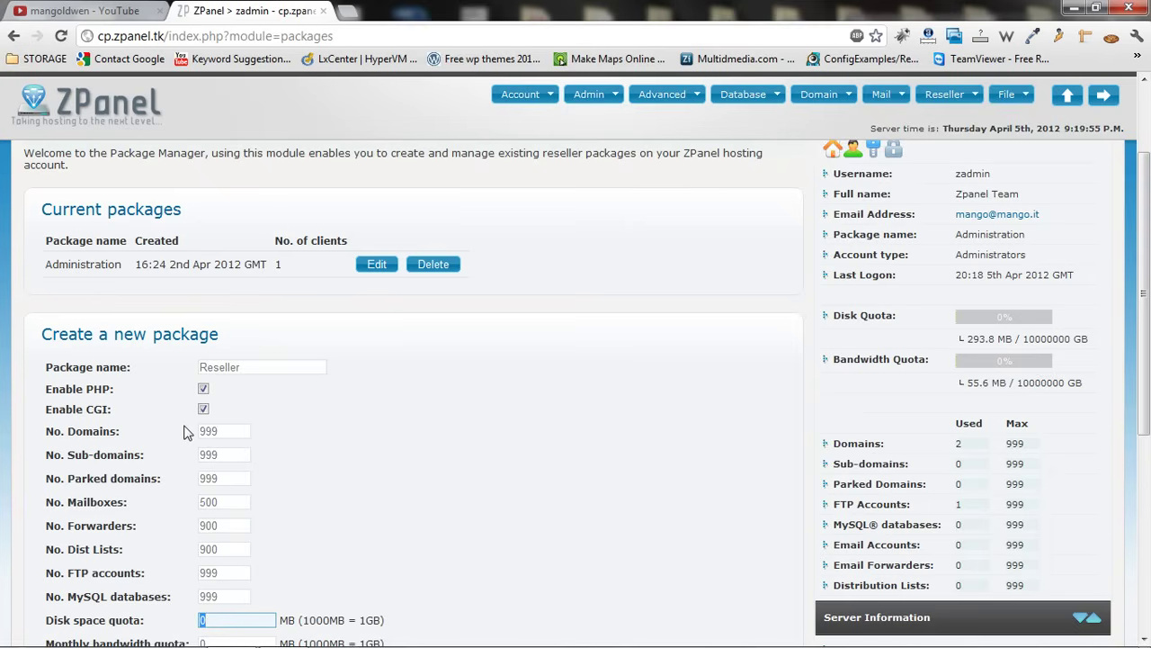
type("99")
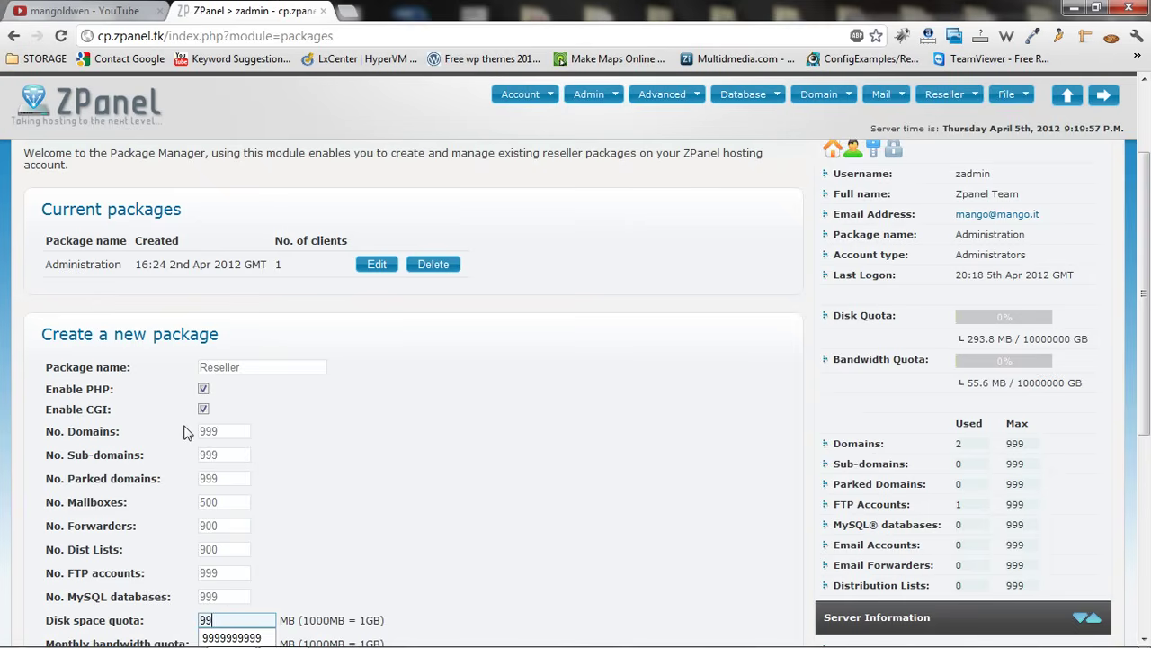
type("99999999")
key("Tab")
type("9999999999")
scroll(183, 433, "down", 3)
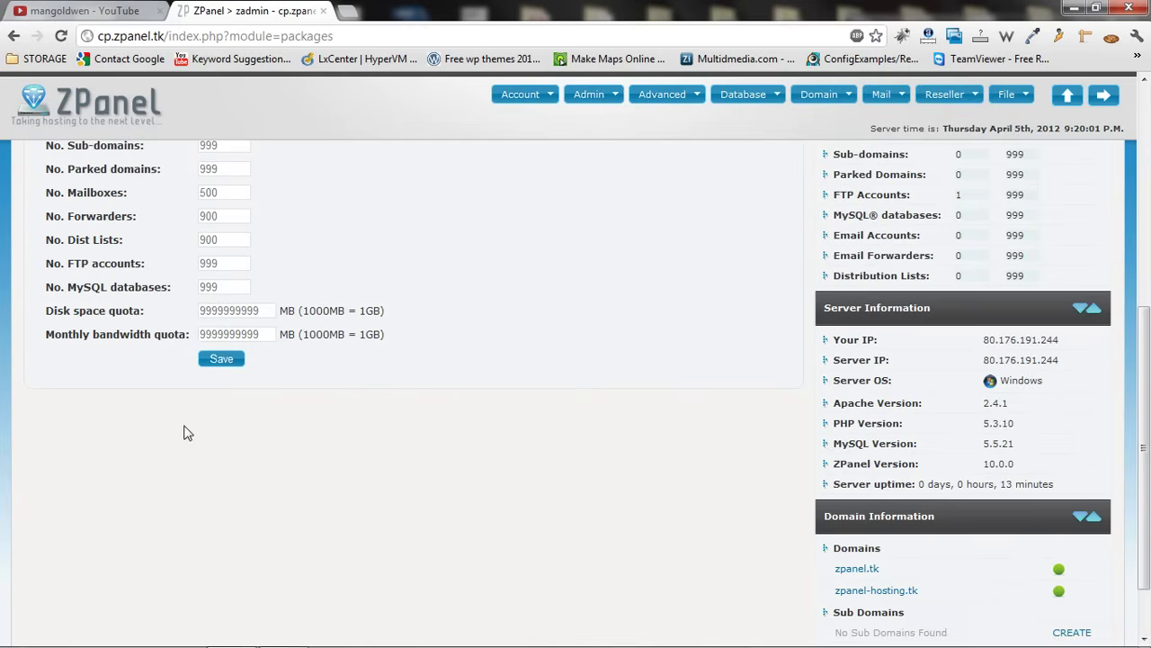
left_click(225, 359)
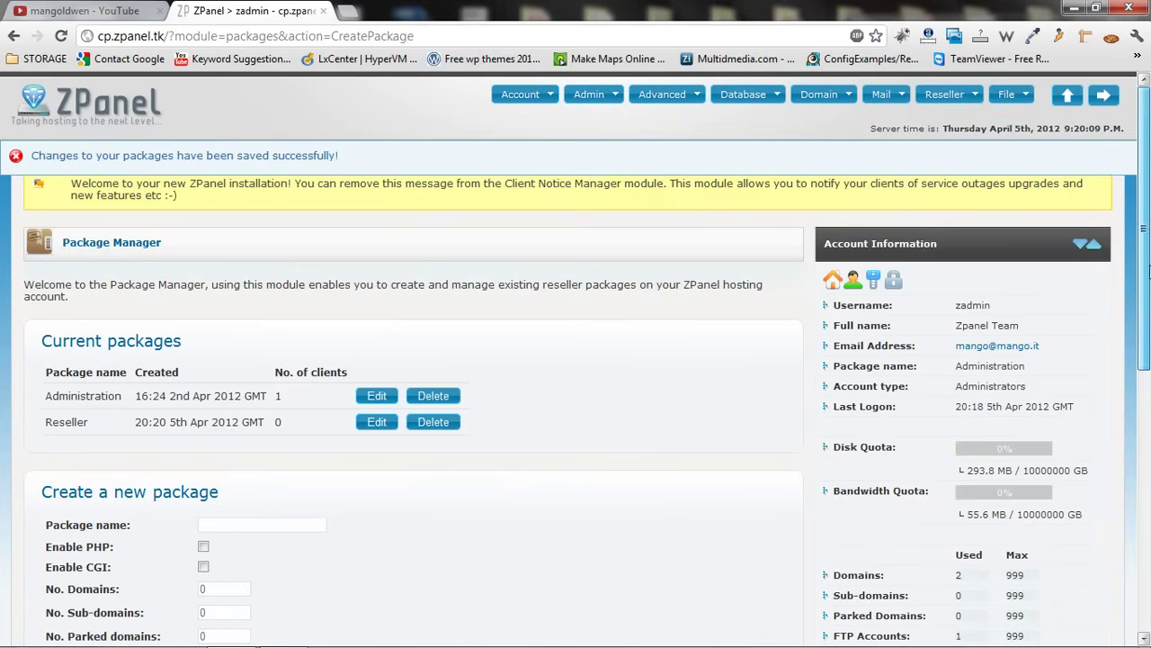
Name the second package 'Gold' and enable PHP and CGI
left_click_drag(1143, 283, 1143, 376)
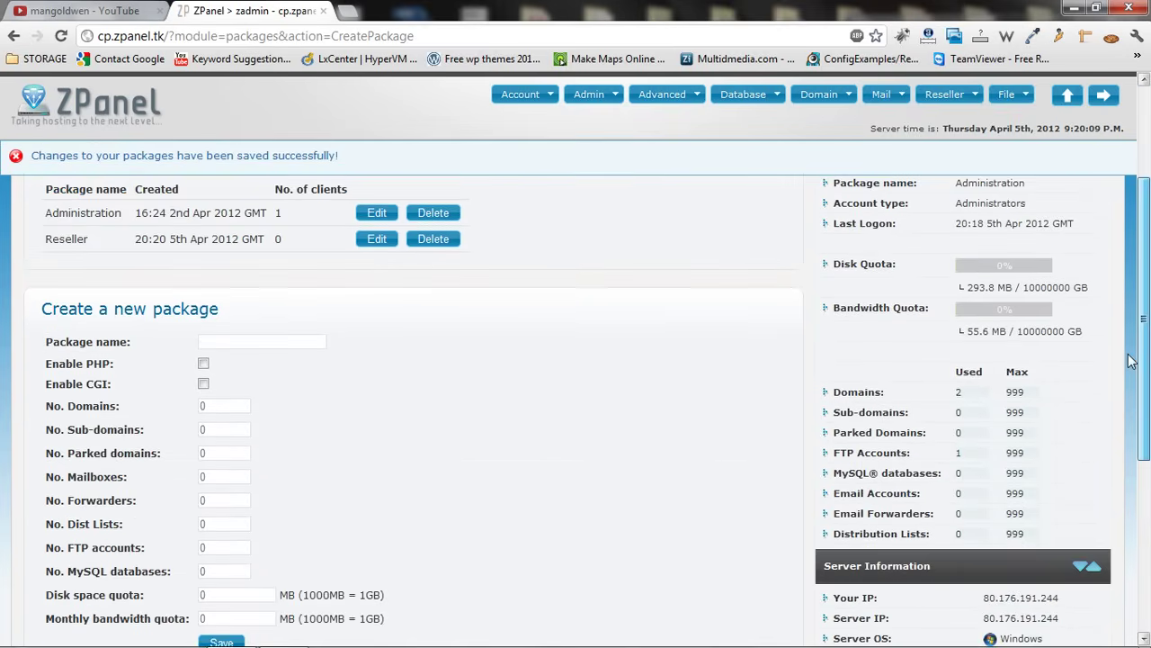
left_click(305, 335)
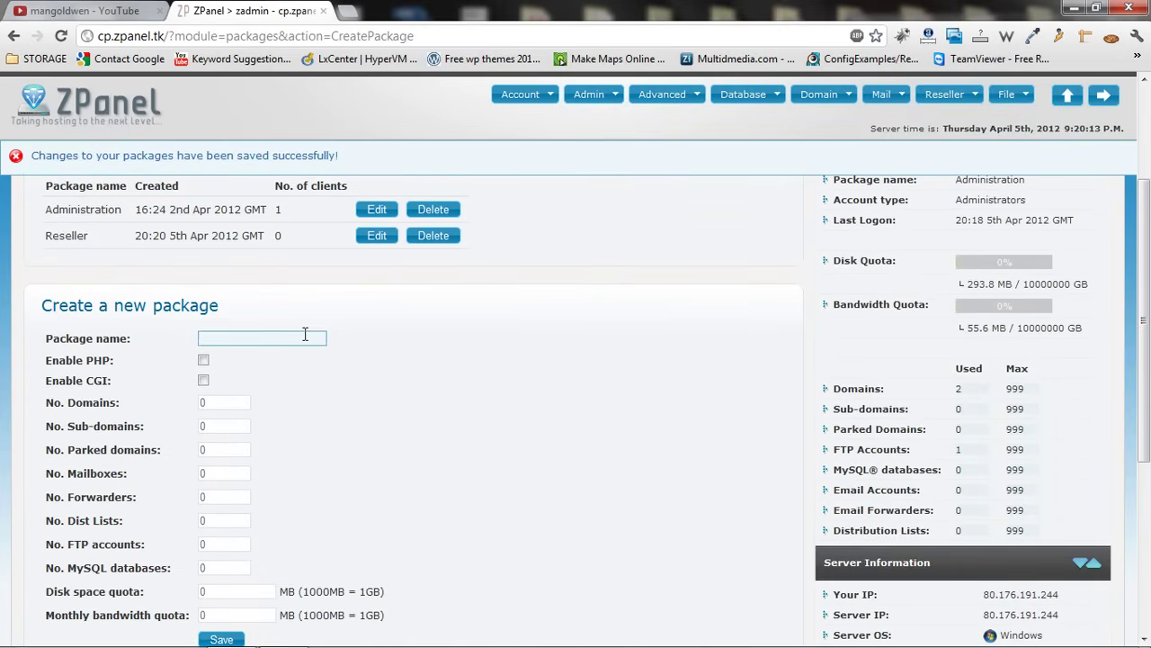
type("G")
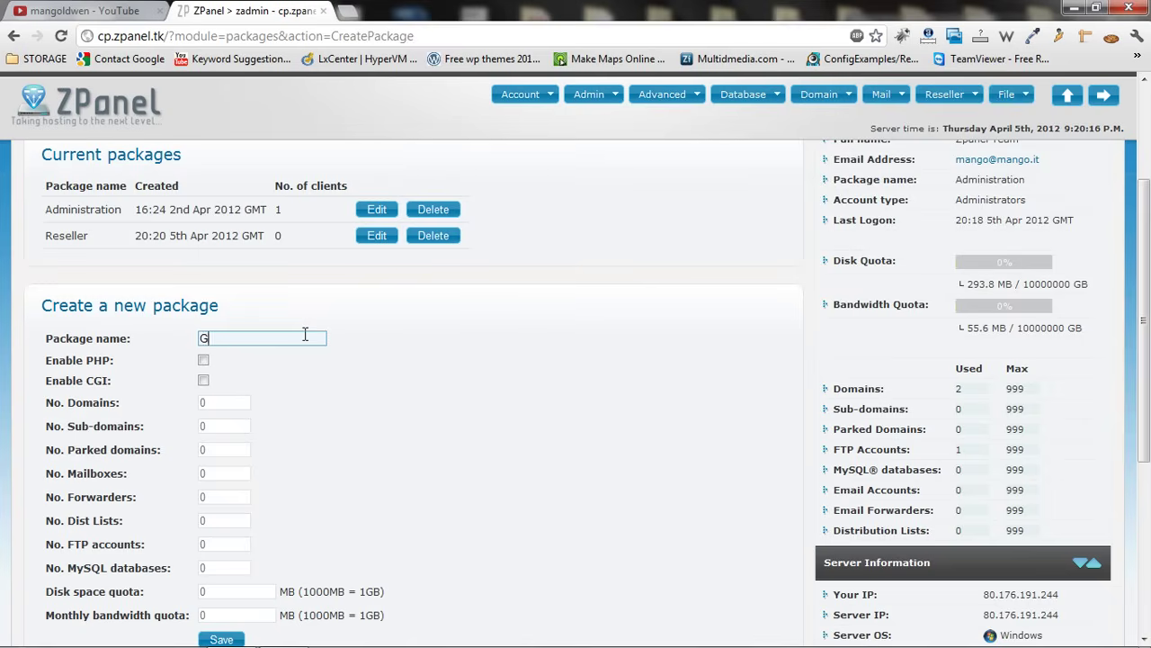
type("old")
left_click(203, 360)
left_click(204, 382)
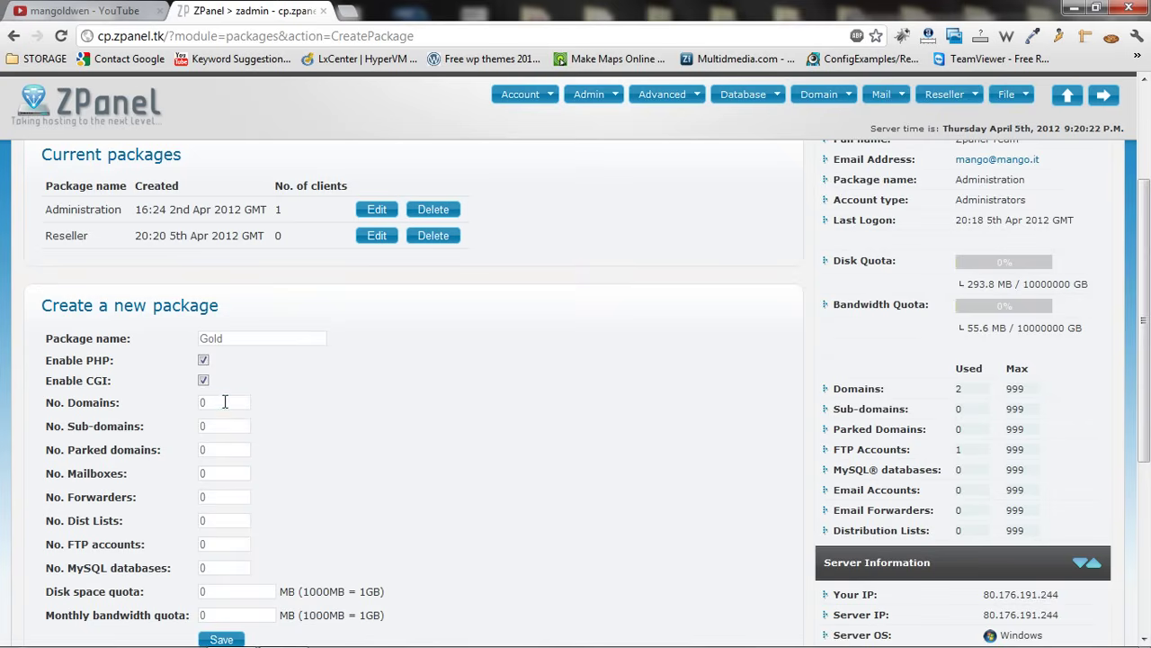
Give Gold 5 domains, 25 sub-domains and parked domains, 125 FTP accounts, 100 for other limits
left_click_drag(225, 402, 144, 402)
type("5")
key("Tab")
type("25")
key("Tab")
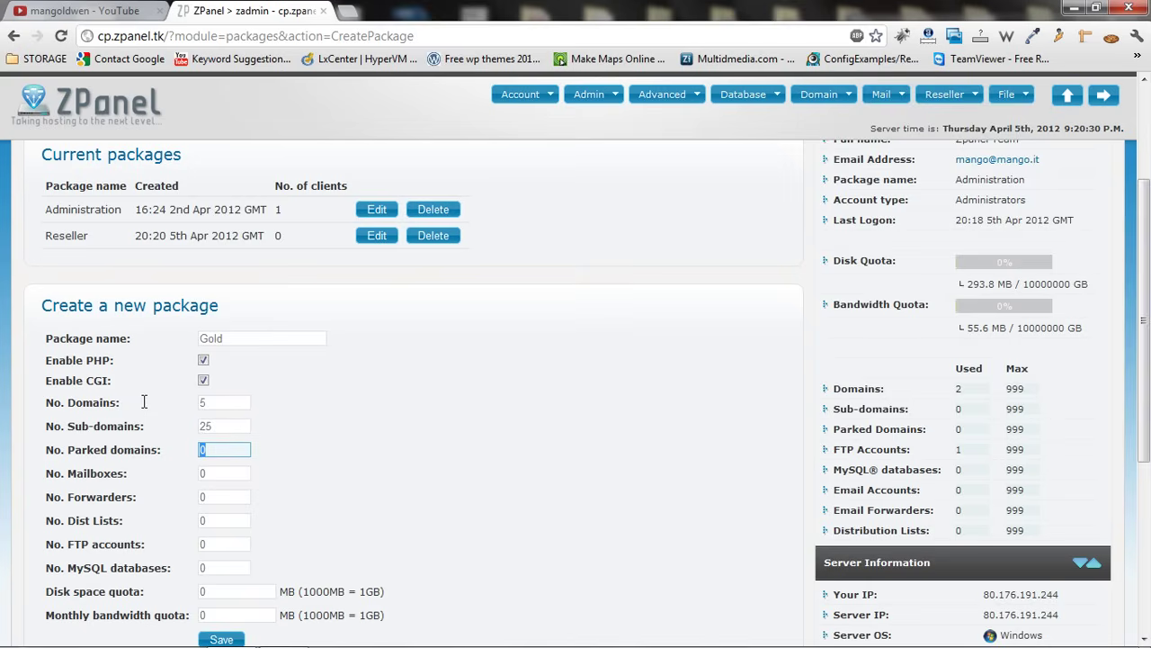
type("25")
key("Tab")
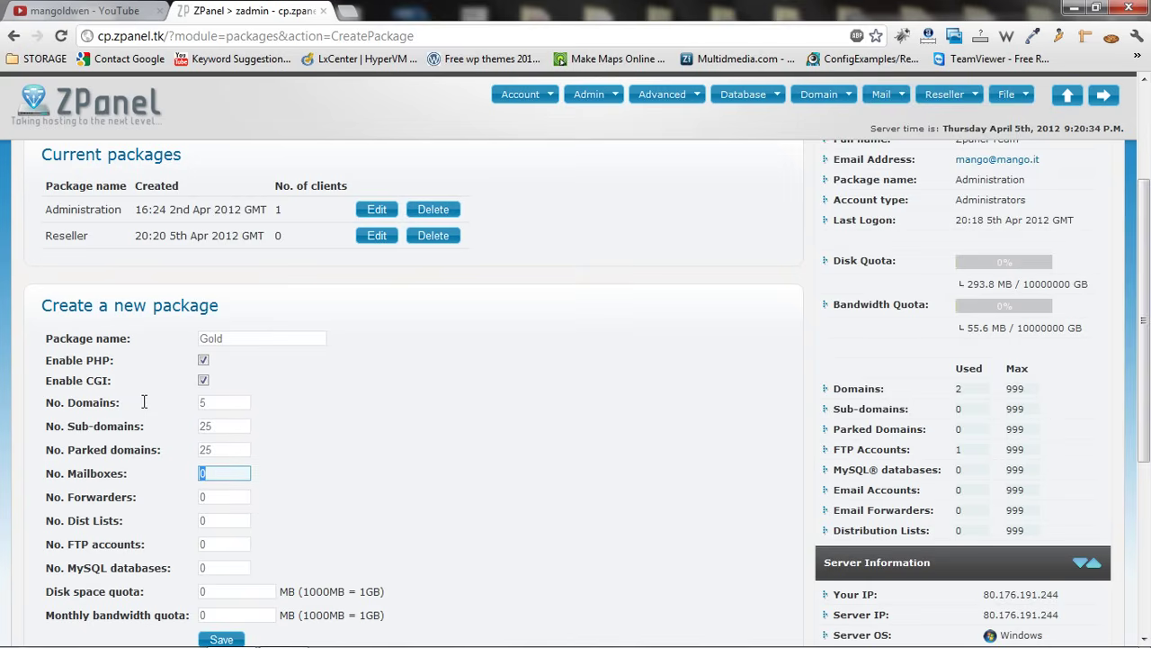
type("100")
key("Tab")
type("100")
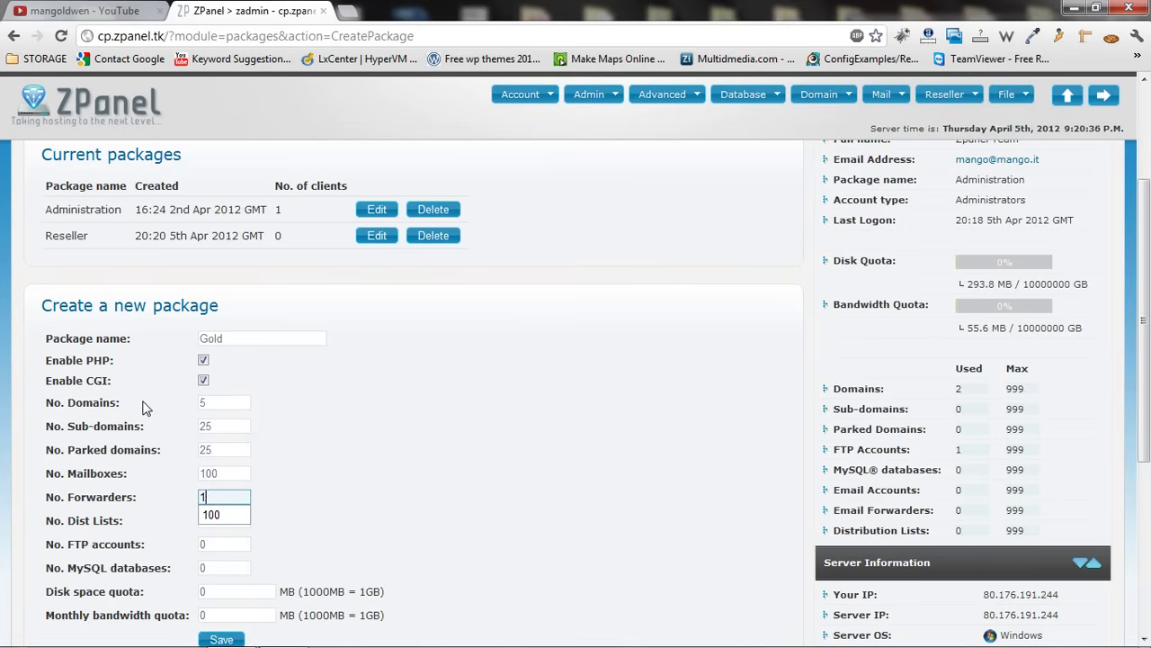
key("Tab")
type("100")
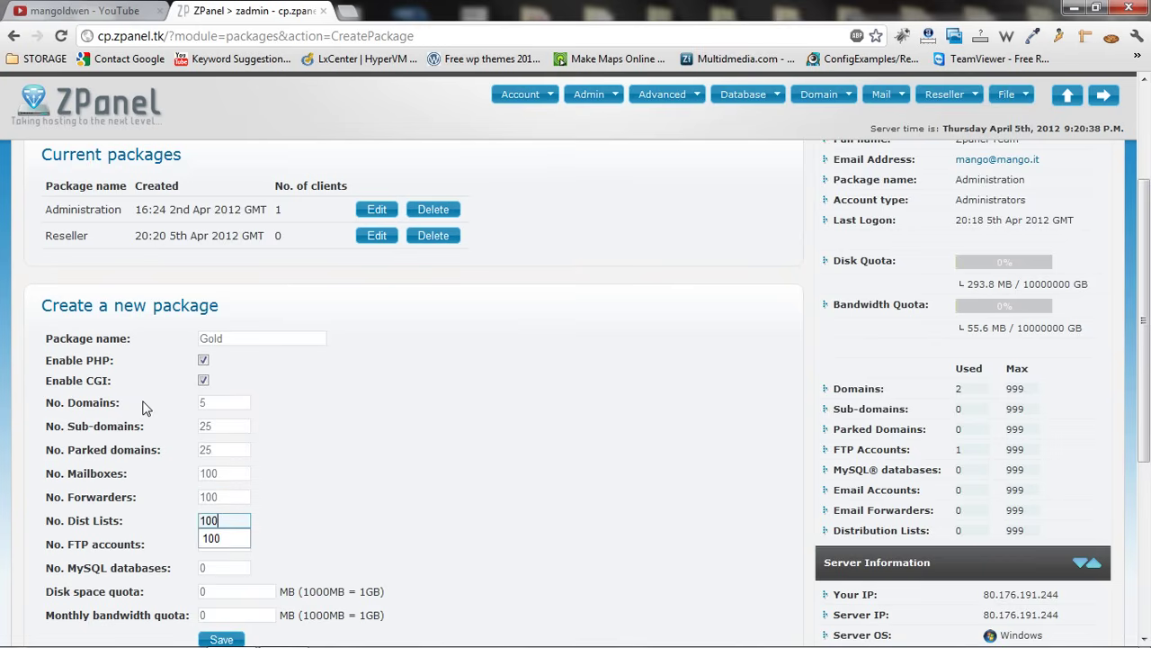
key("Tab")
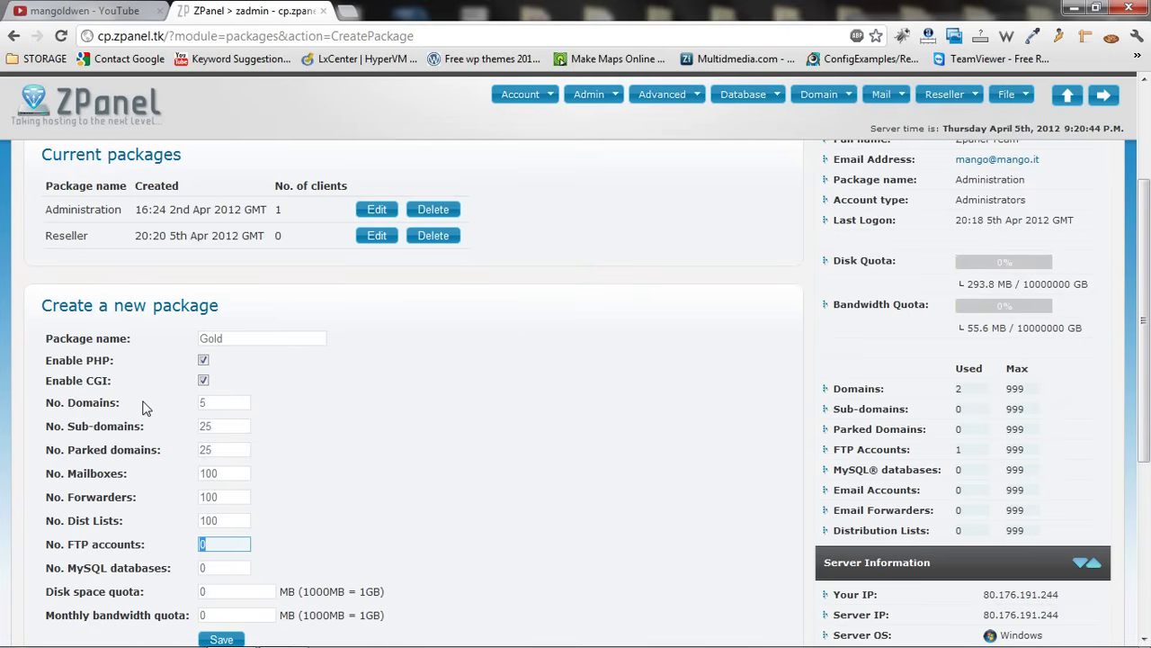
type("125")
key("Tab")
type("100")
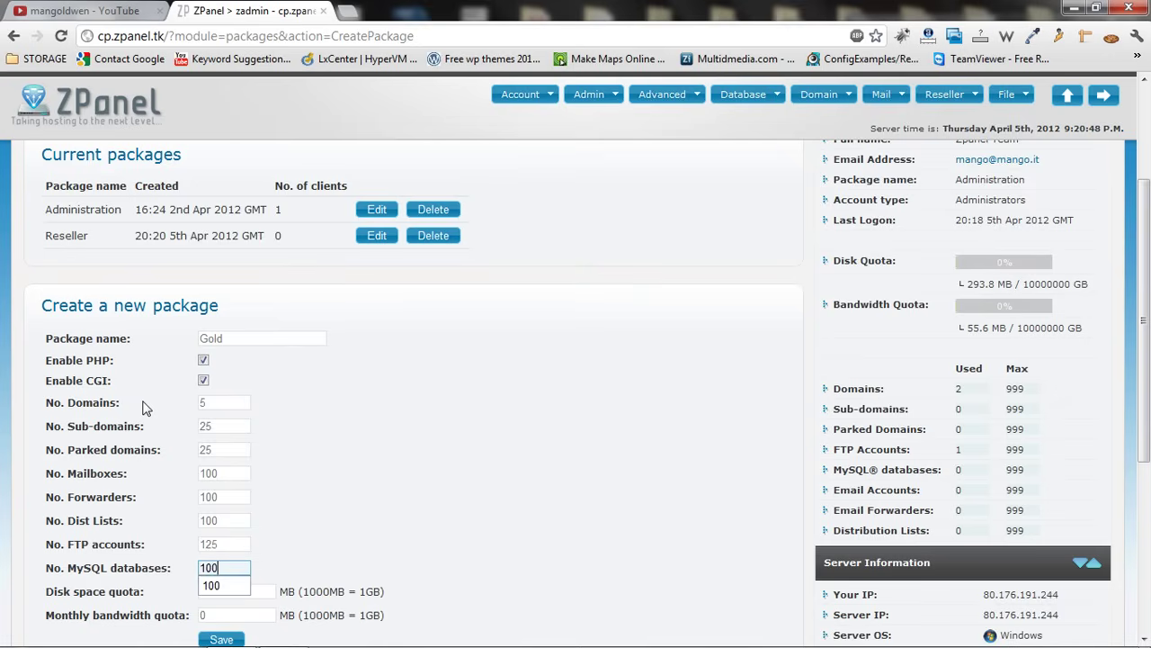
key("Tab")
type("9999999999")
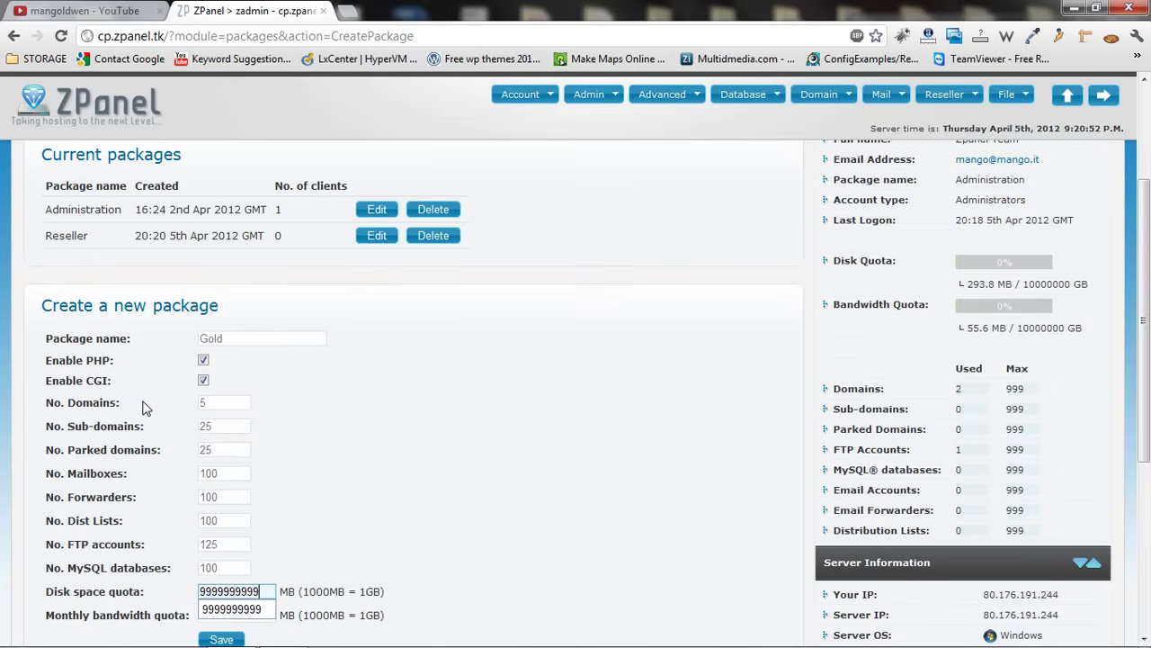
key("Tab")
type("999999")
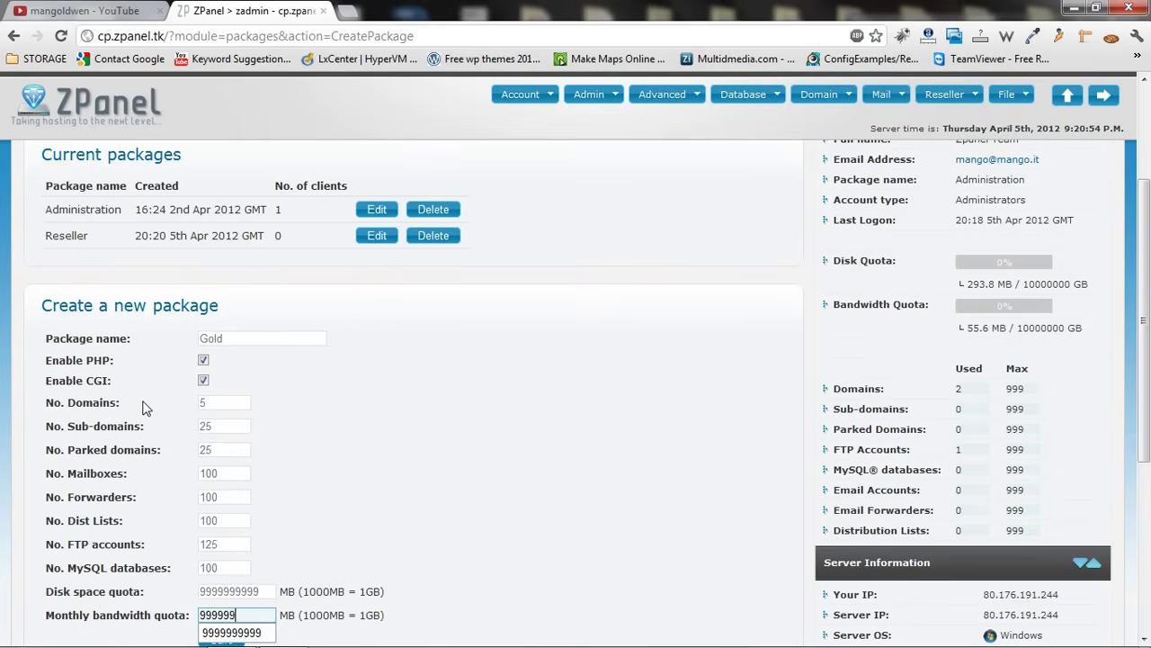
type("9999")
key("Tab")
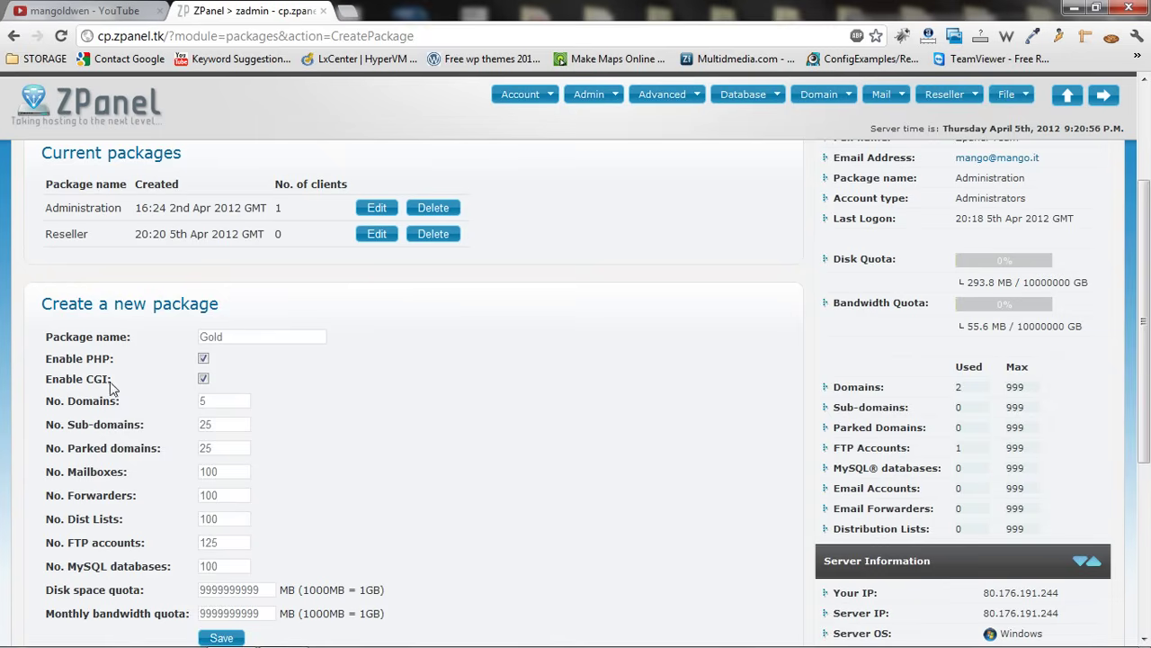
left_click(218, 638)
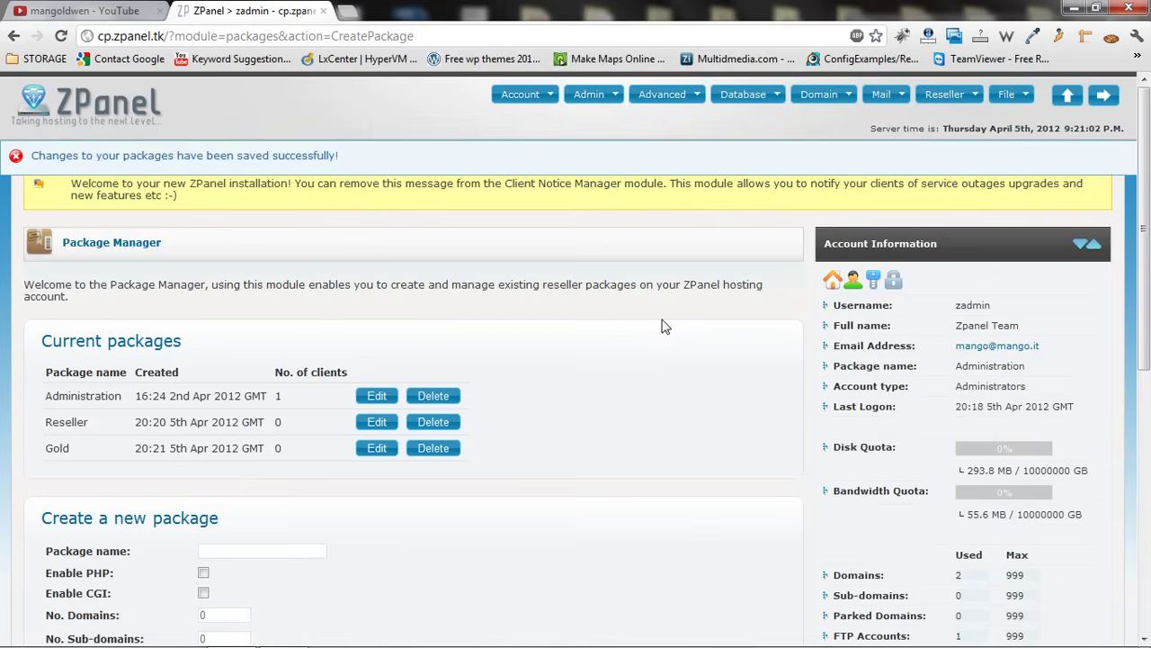
Go back to the ZPanel home page from Package Manager
left_click(132, 117)
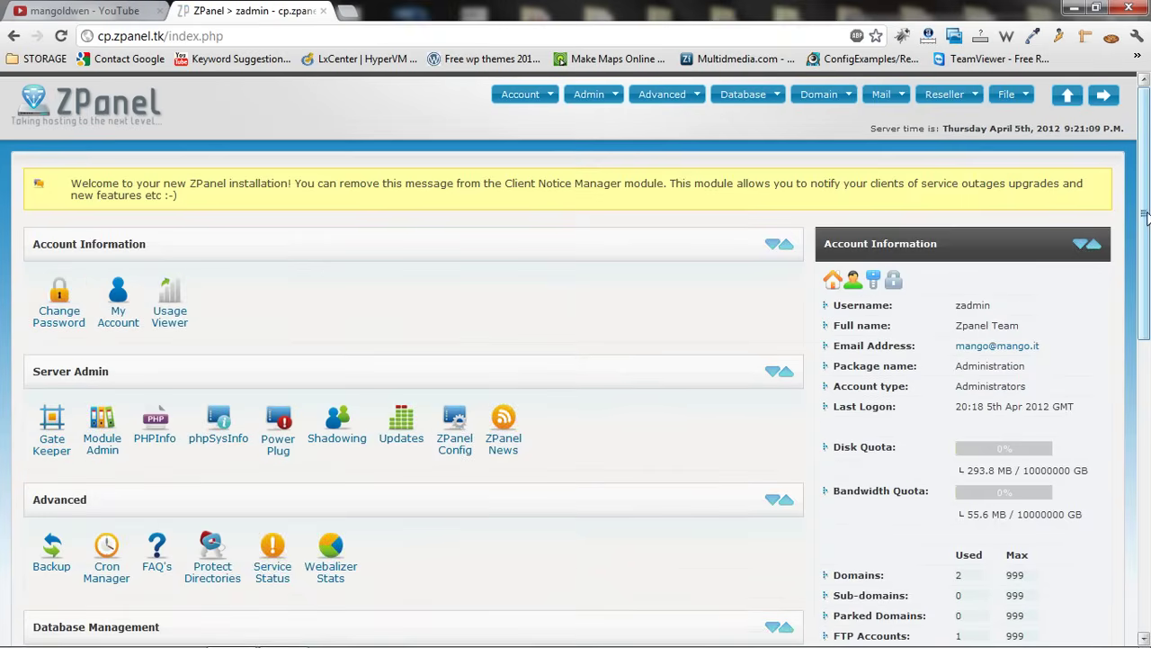
Open Manage Clients and enter username reseller1 with a replacement password
left_click_drag(1145, 216, 1129, 475)
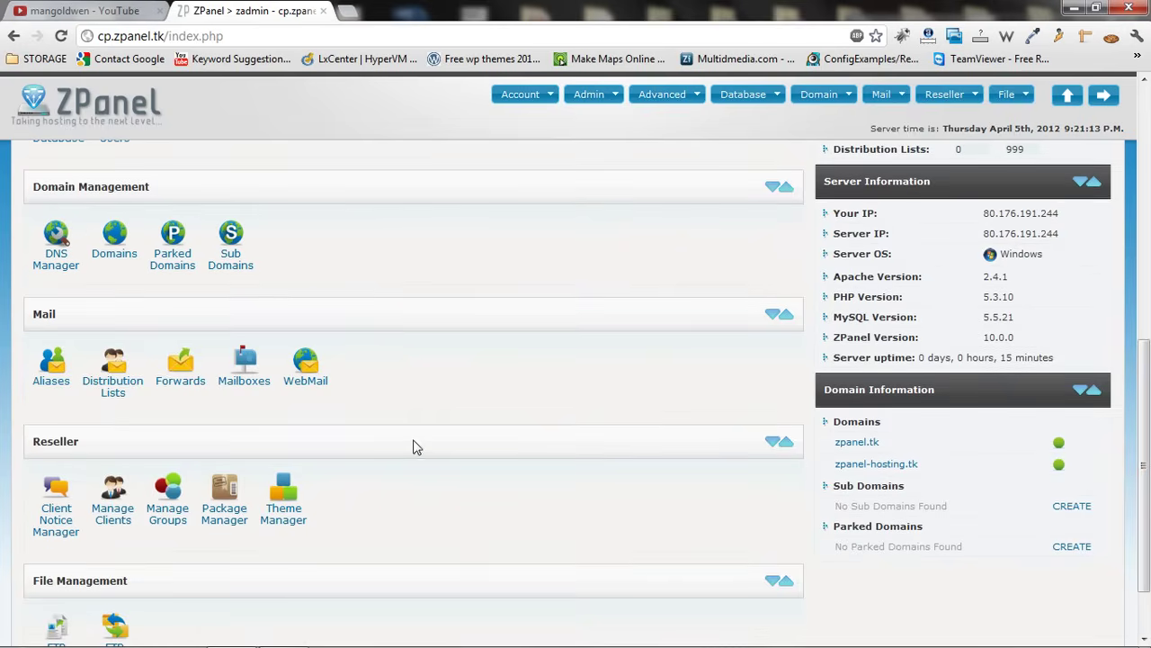
left_click(112, 515)
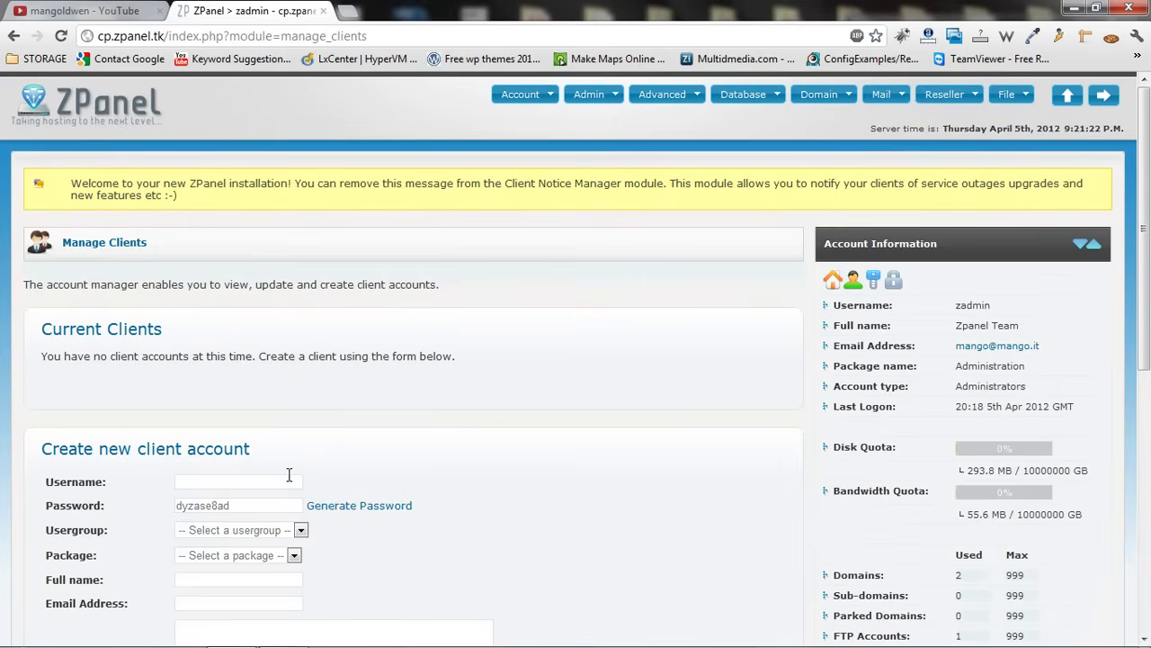
left_click(301, 532)
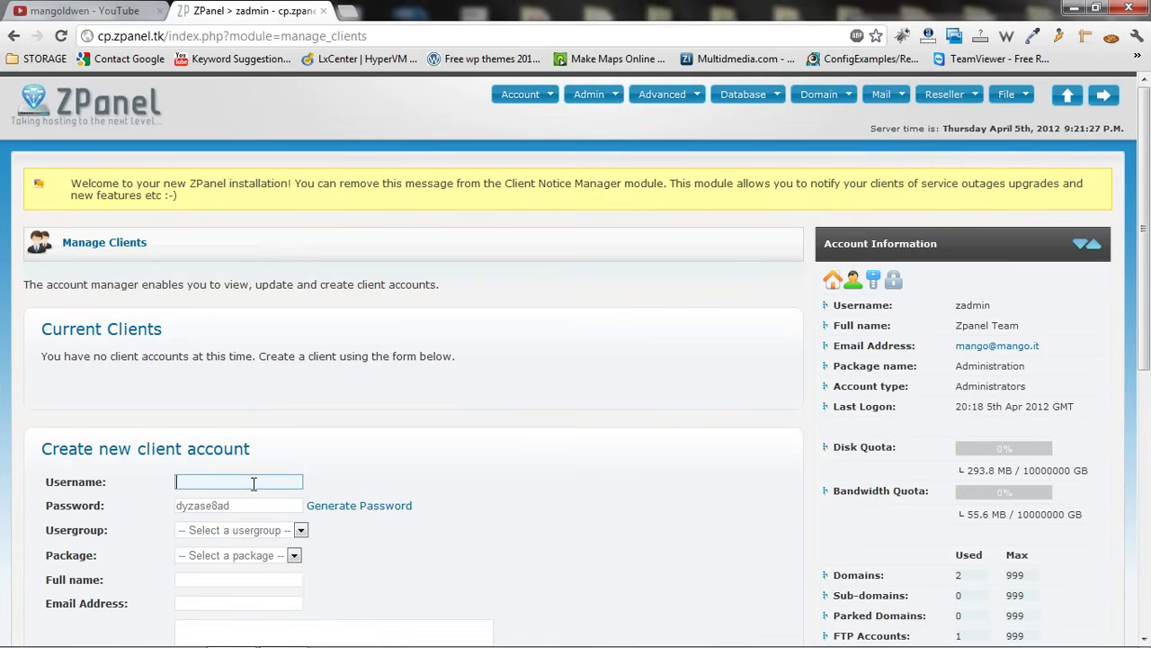
left_click_drag(1147, 257, 1145, 317)
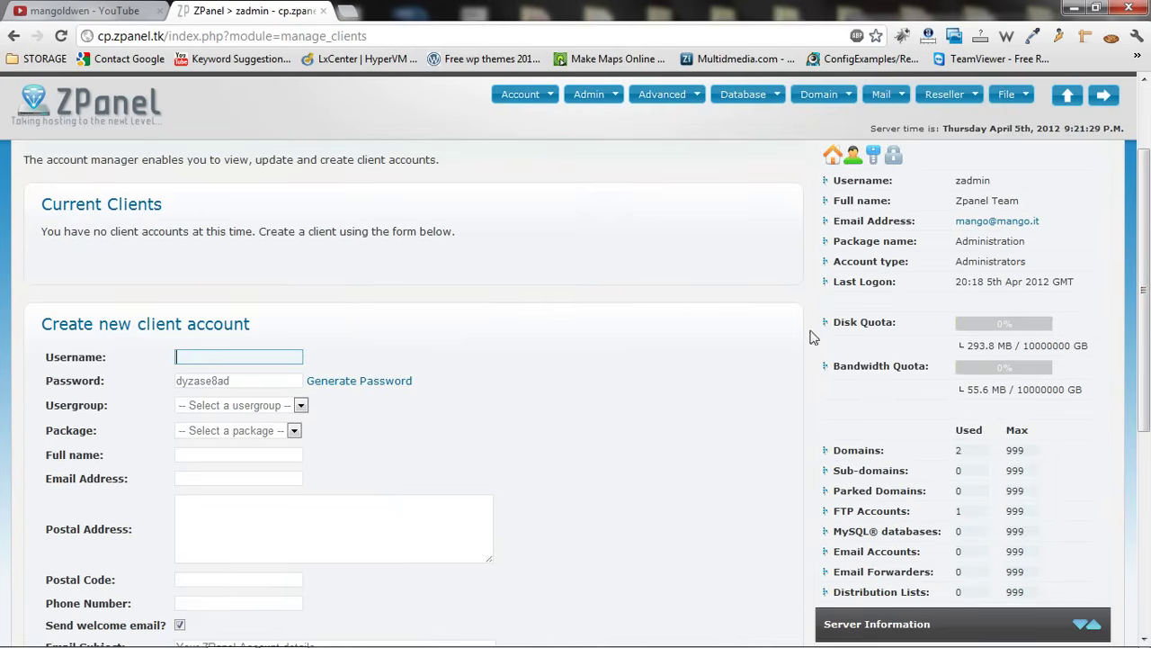
type("reseller1")
key("Tab")
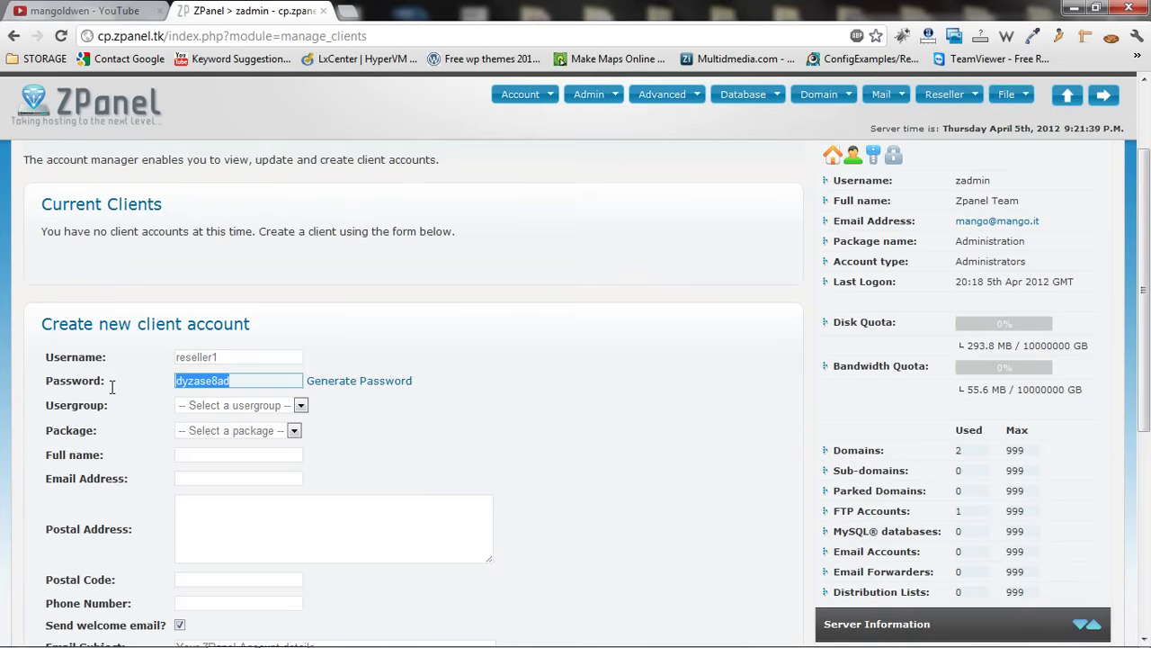
type("re")
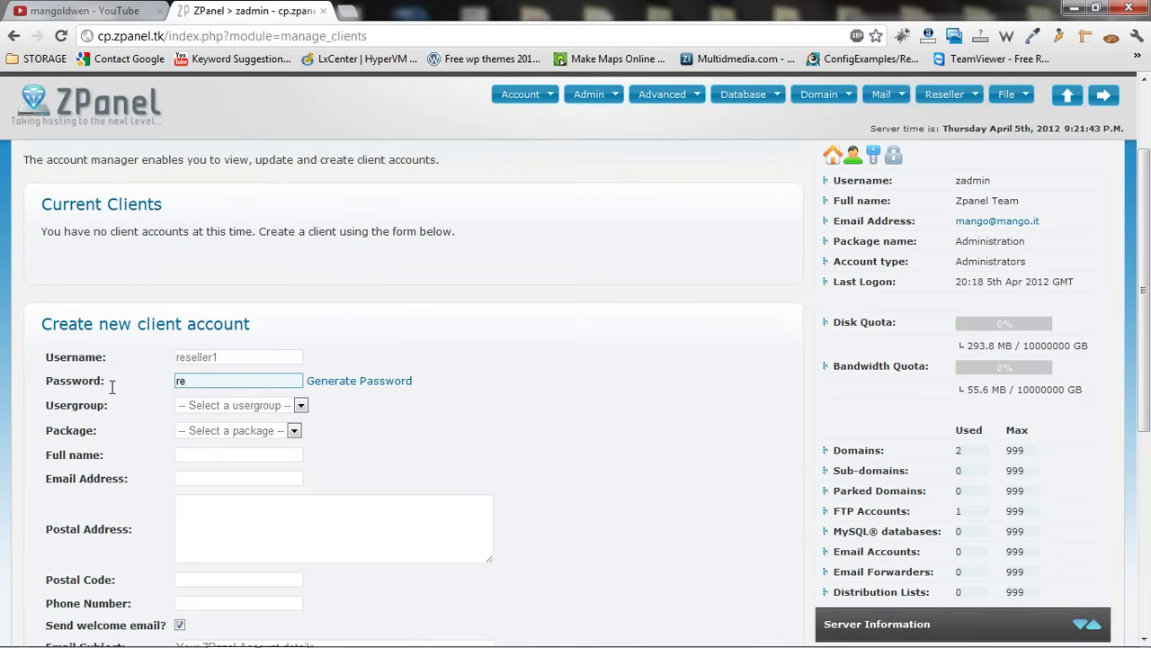
type("seller1")
Put the client in the Resellers group on the Reseller package
left_click(207, 412)
left_click(215, 447)
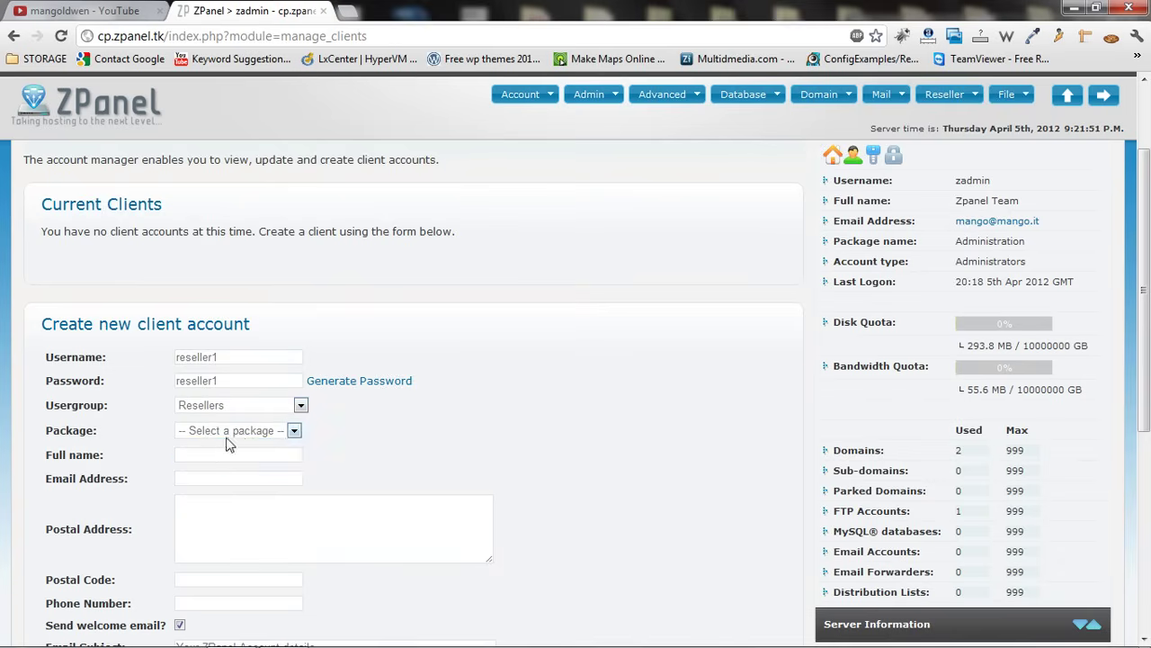
left_click(238, 433)
left_click(225, 474)
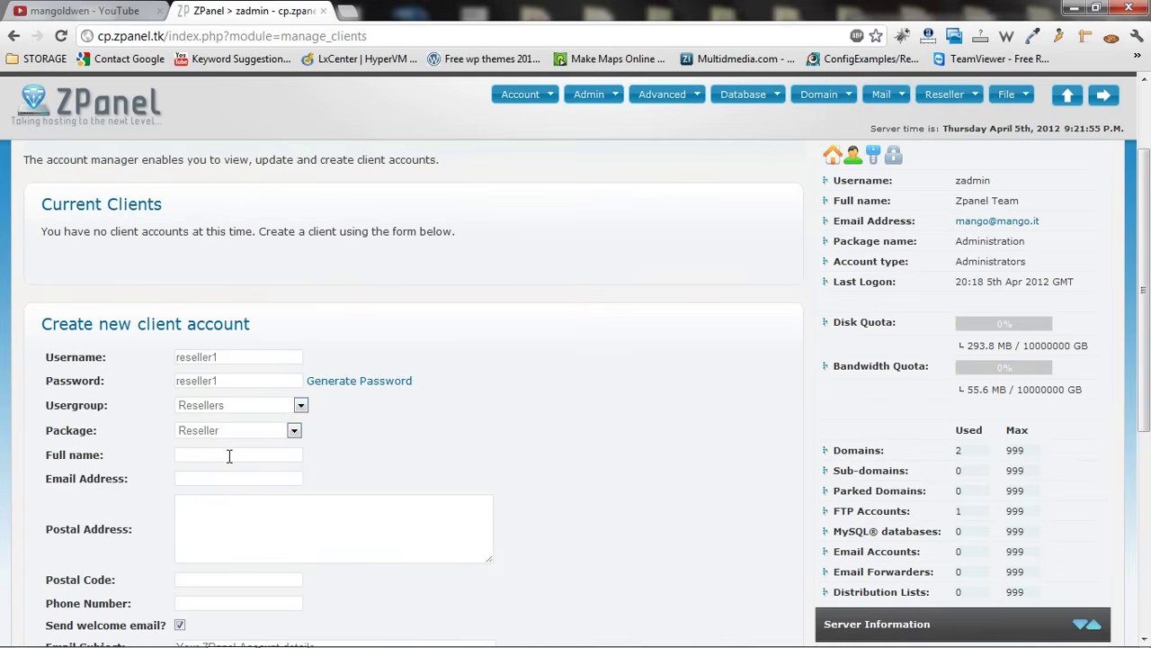
Fill in the client's full name, e-mail, address, postcode and phone number, then save
left_click(229, 455)
type("R")
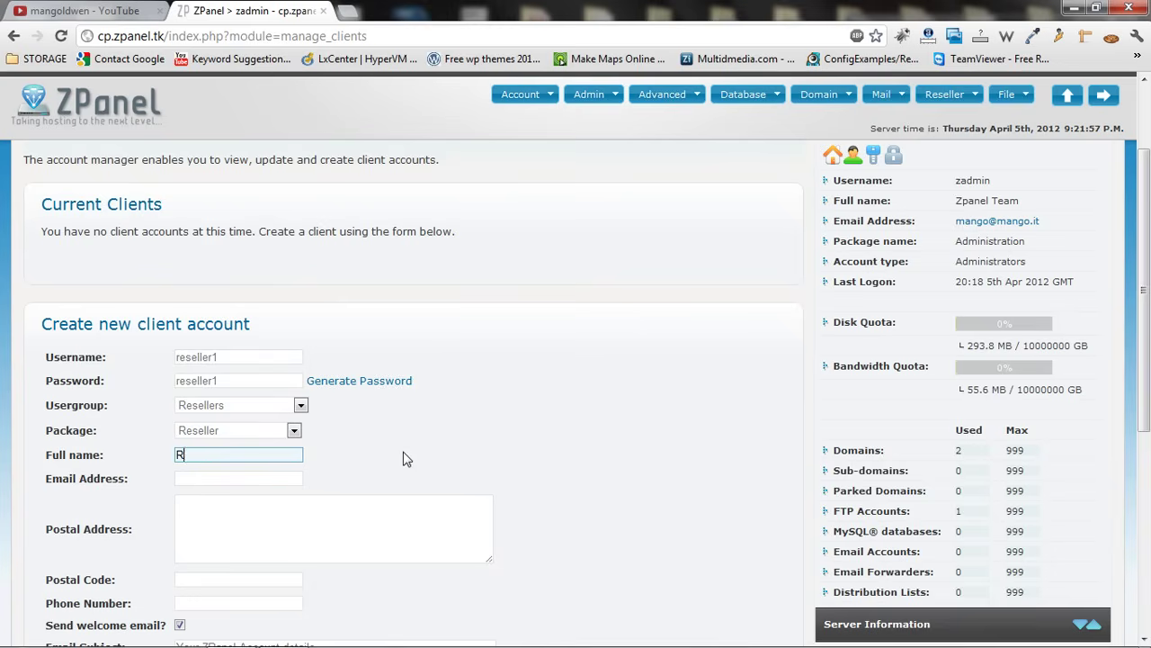
type("eseller")
key("Tab")
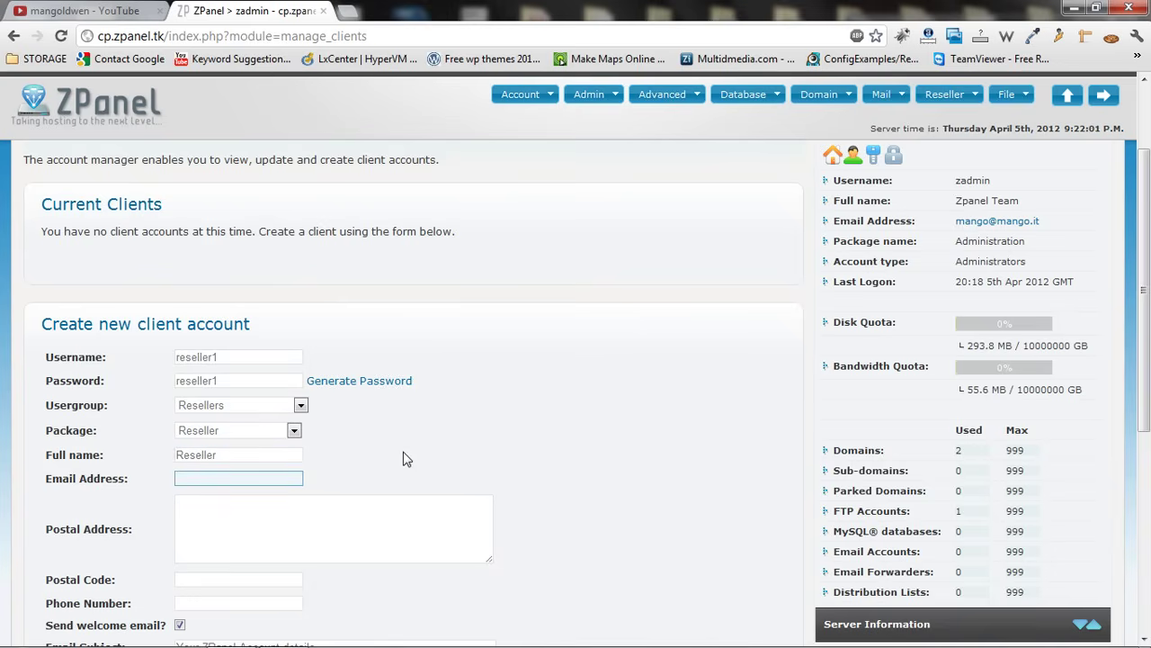
key("Tab")
type("any ")
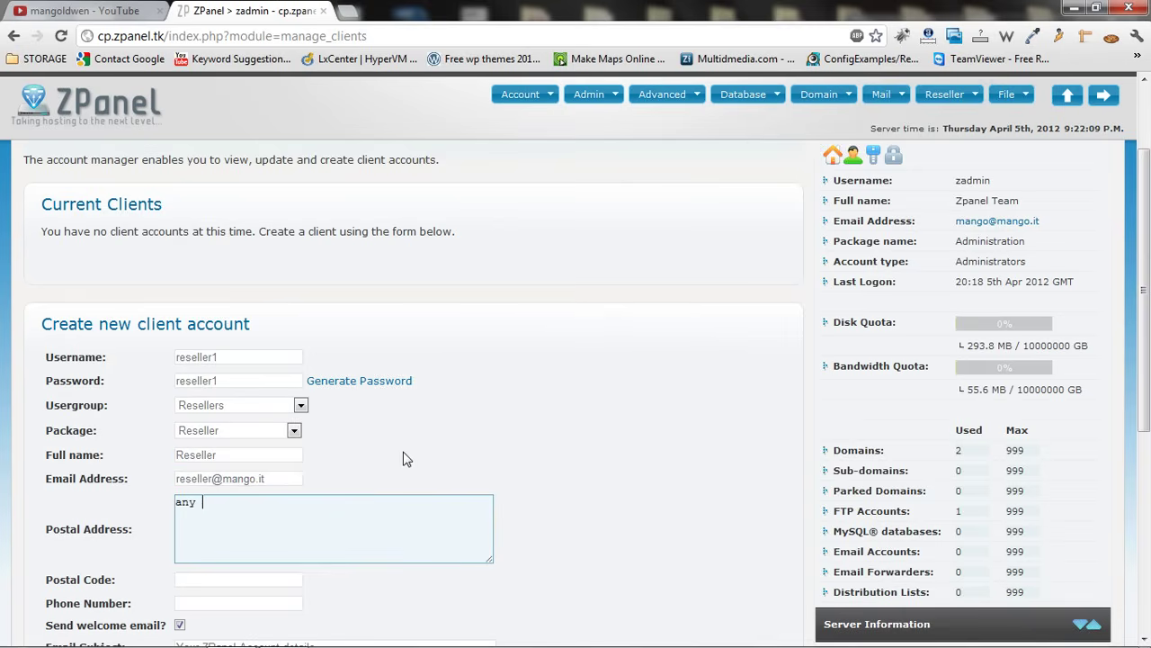
type("address")
left_click(268, 580)
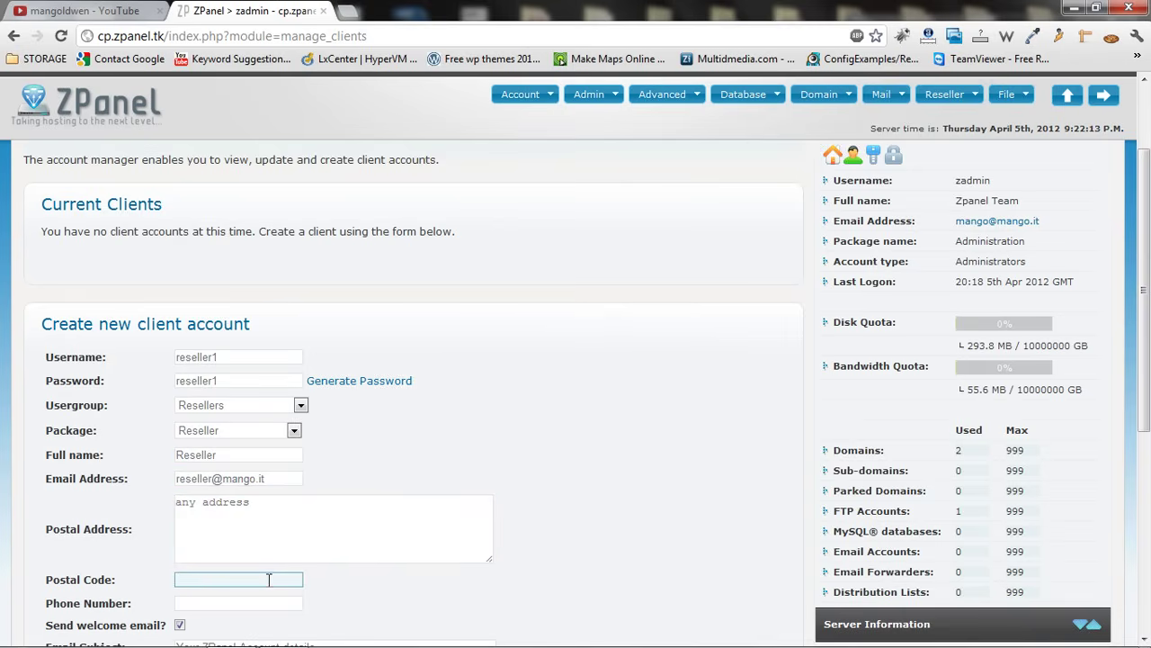
type("any postco")
key("Tab")
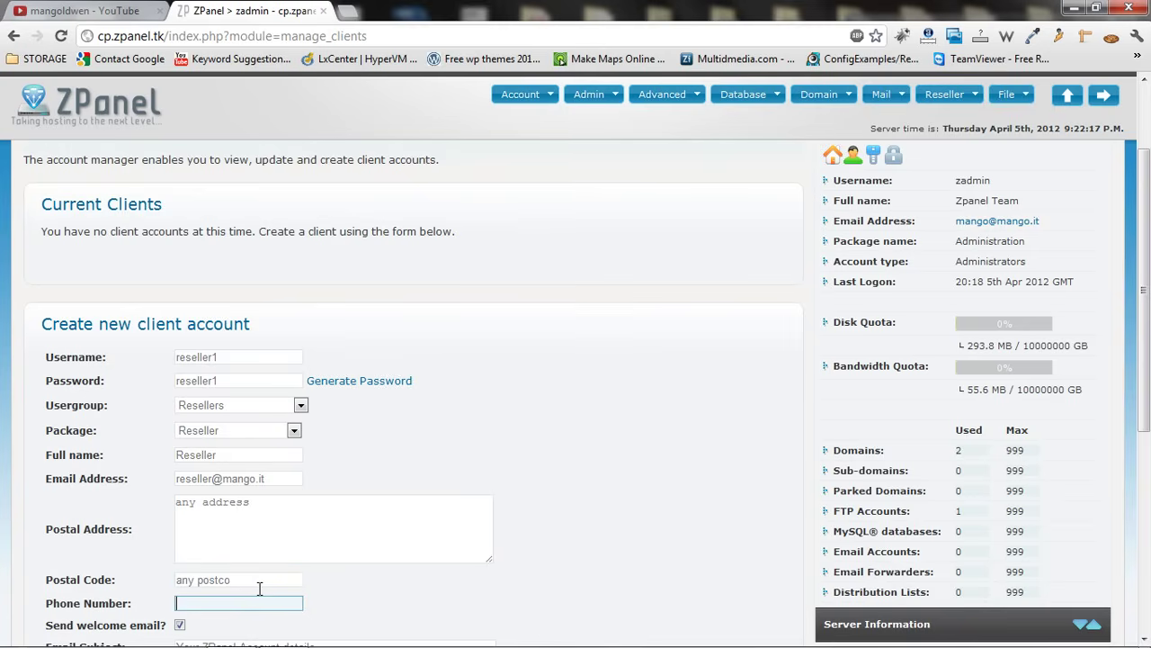
left_click_drag(1145, 308, 1117, 443)
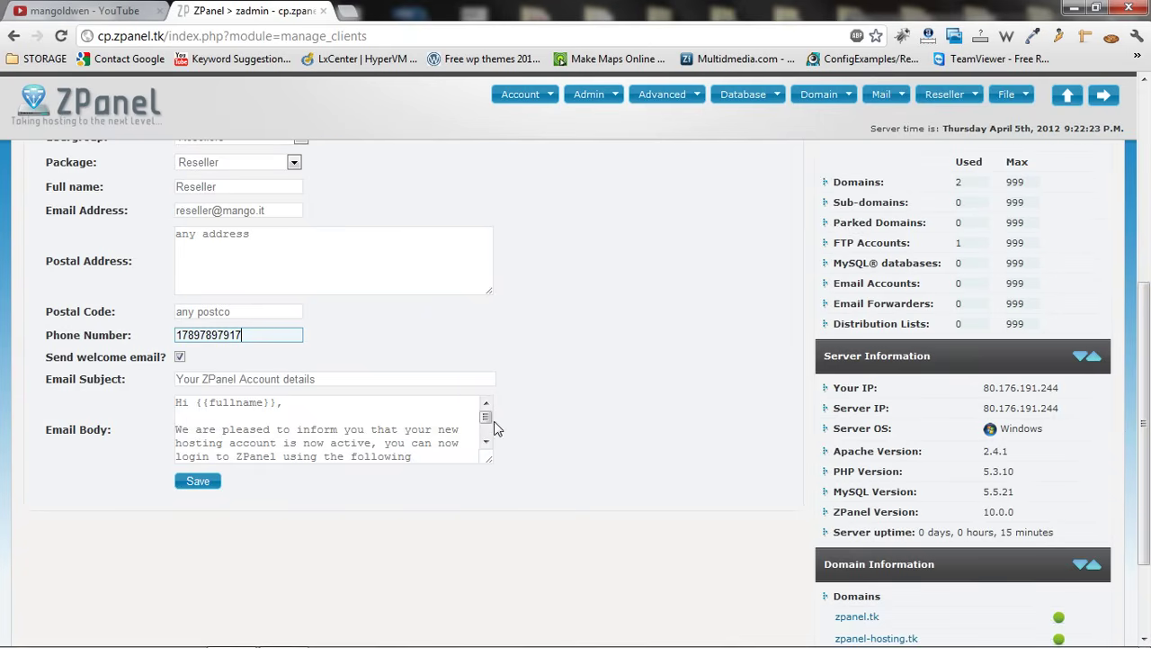
mouse_move(486, 417)
left_mouse_down()
mouse_move(489, 441)
mouse_move(488, 415)
left_mouse_up()
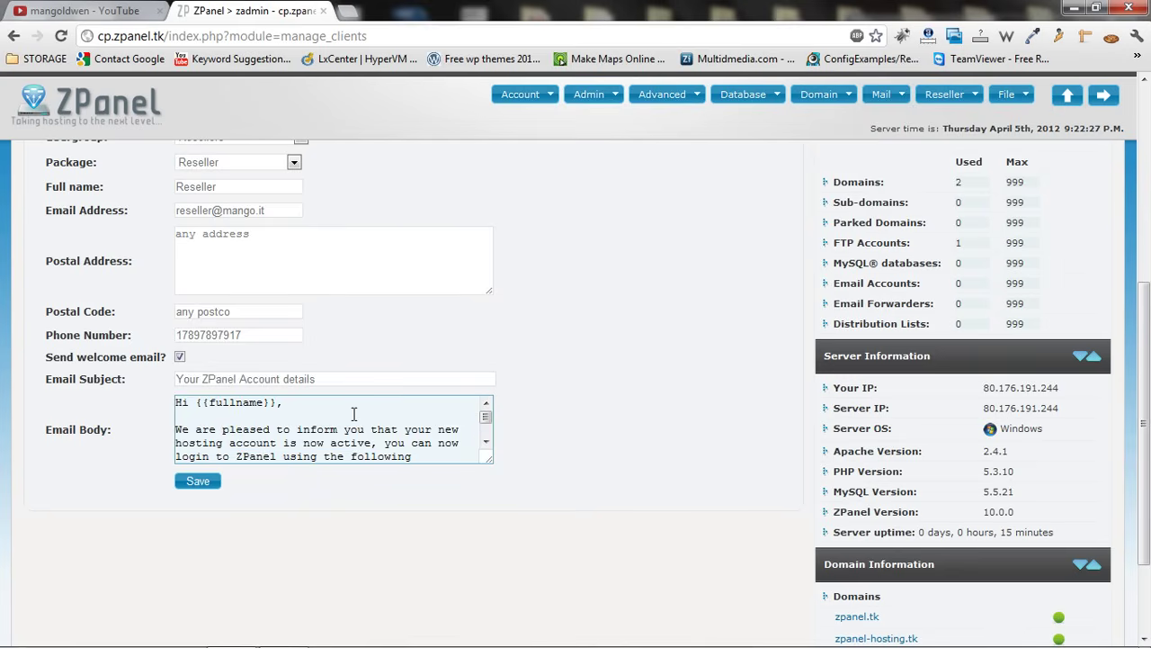
left_click(197, 490)
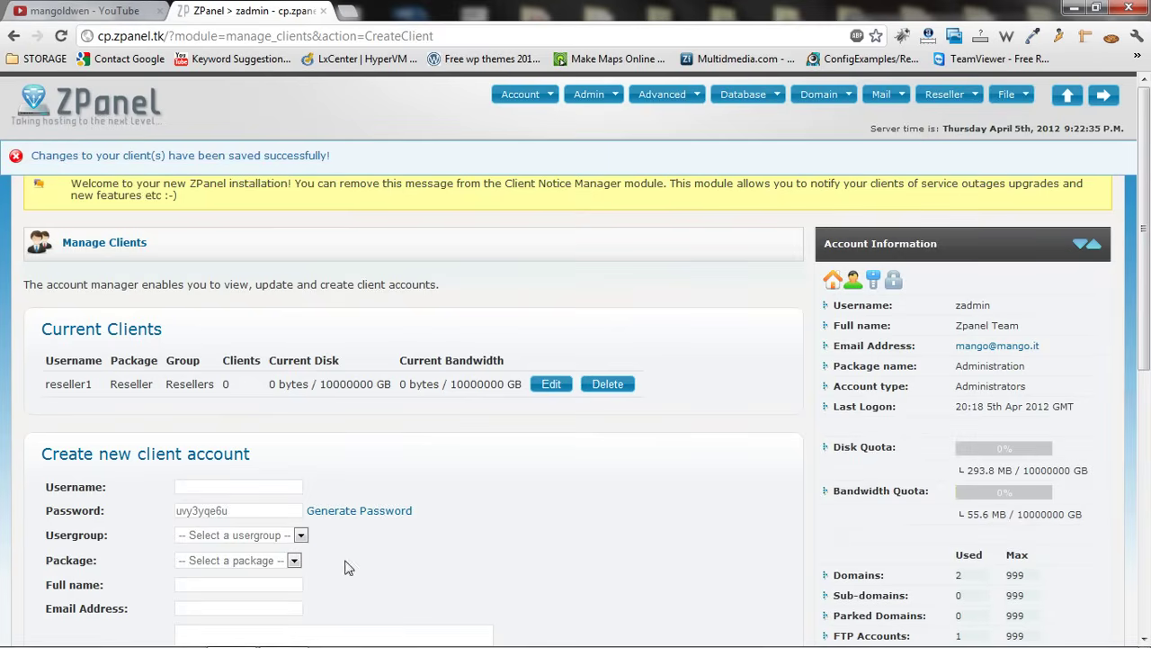
Enter username user1 and replace the generated password
scroll(681, 386, "down", 1)
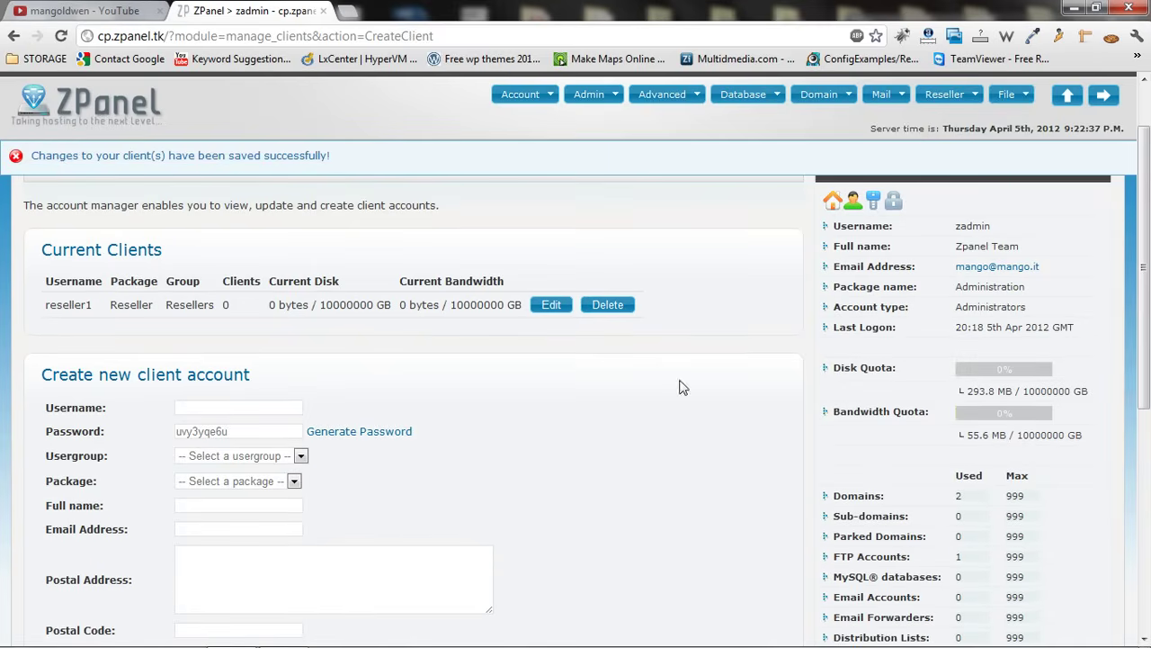
left_click(263, 408)
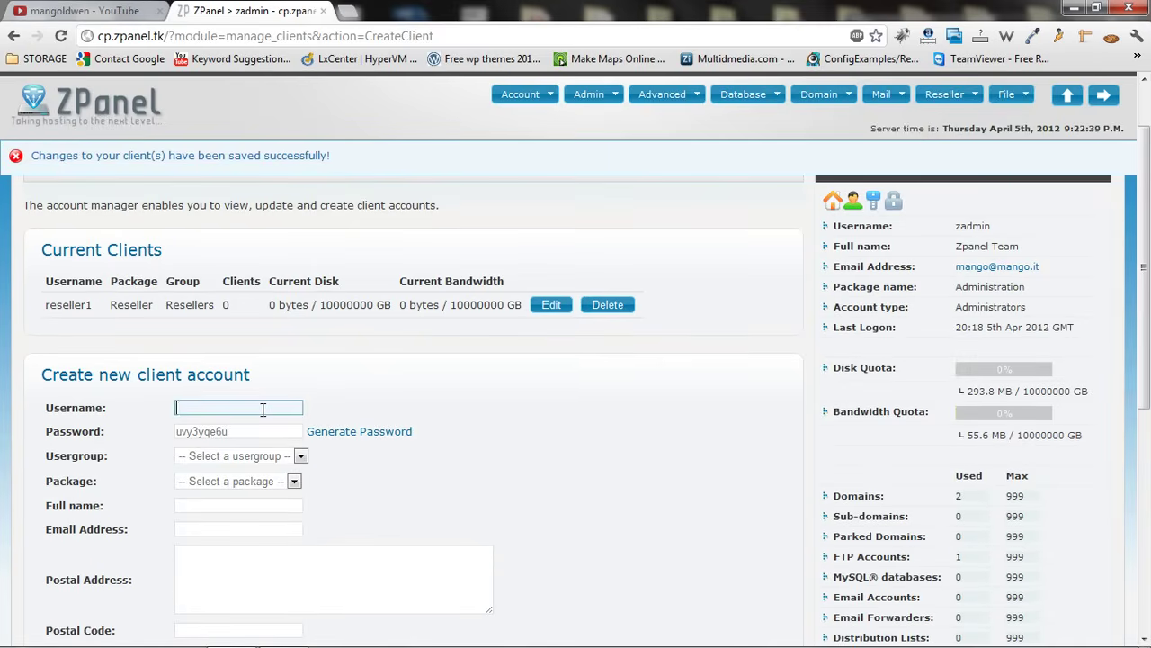
type("user1")
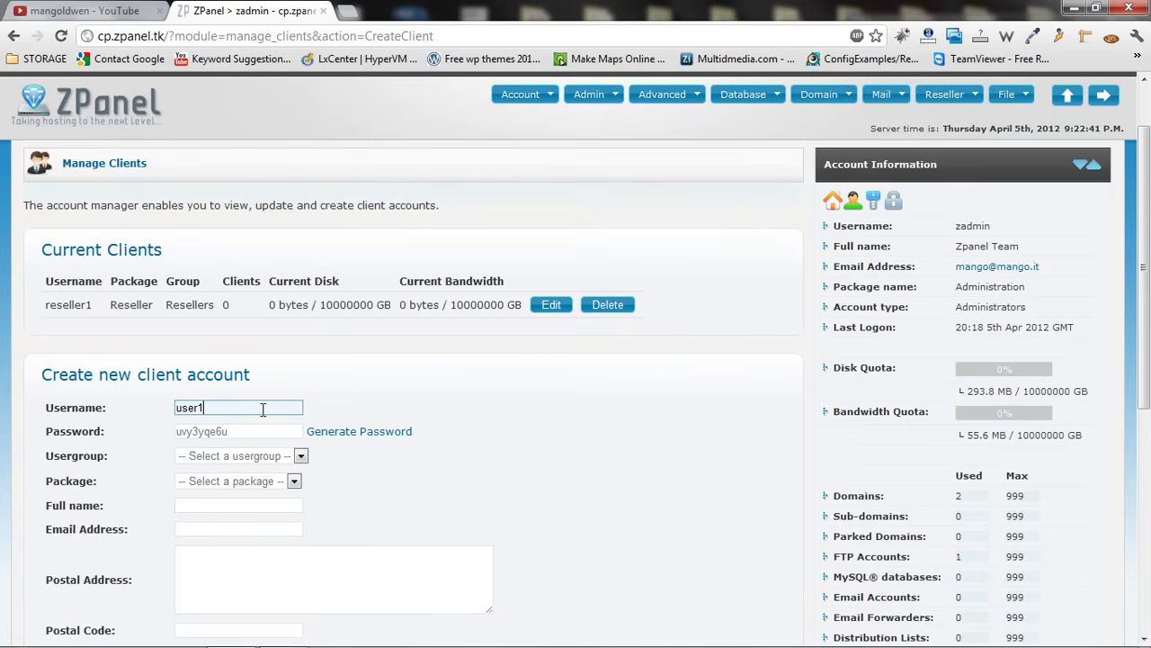
left_click_drag(256, 432, 68, 432)
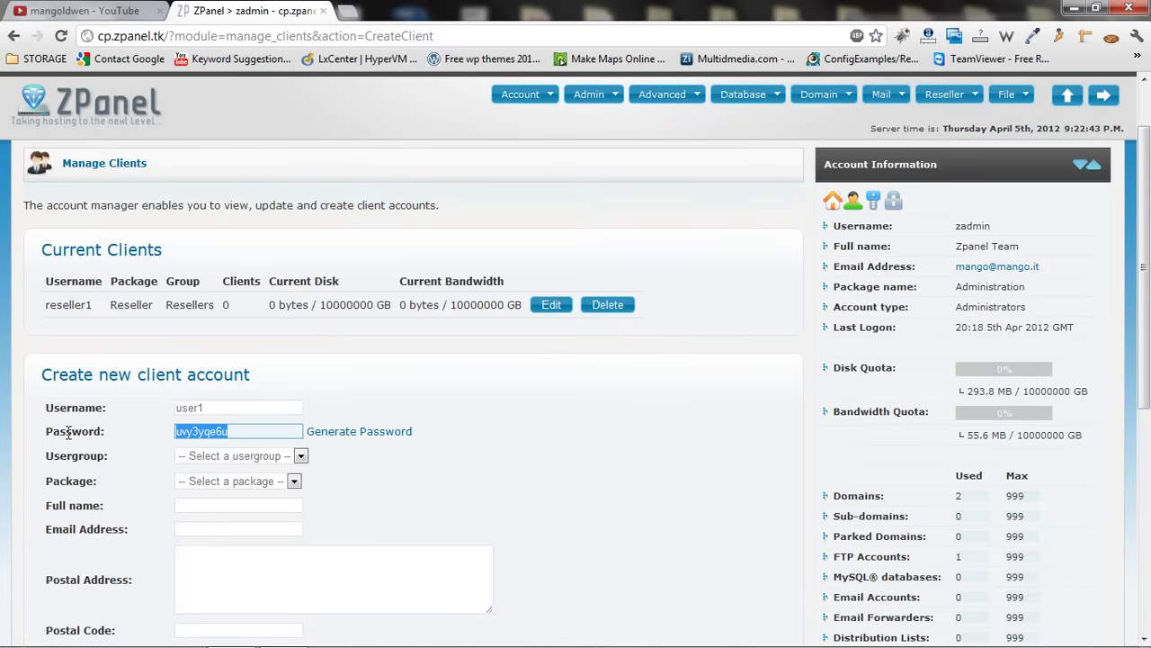
type("user1")
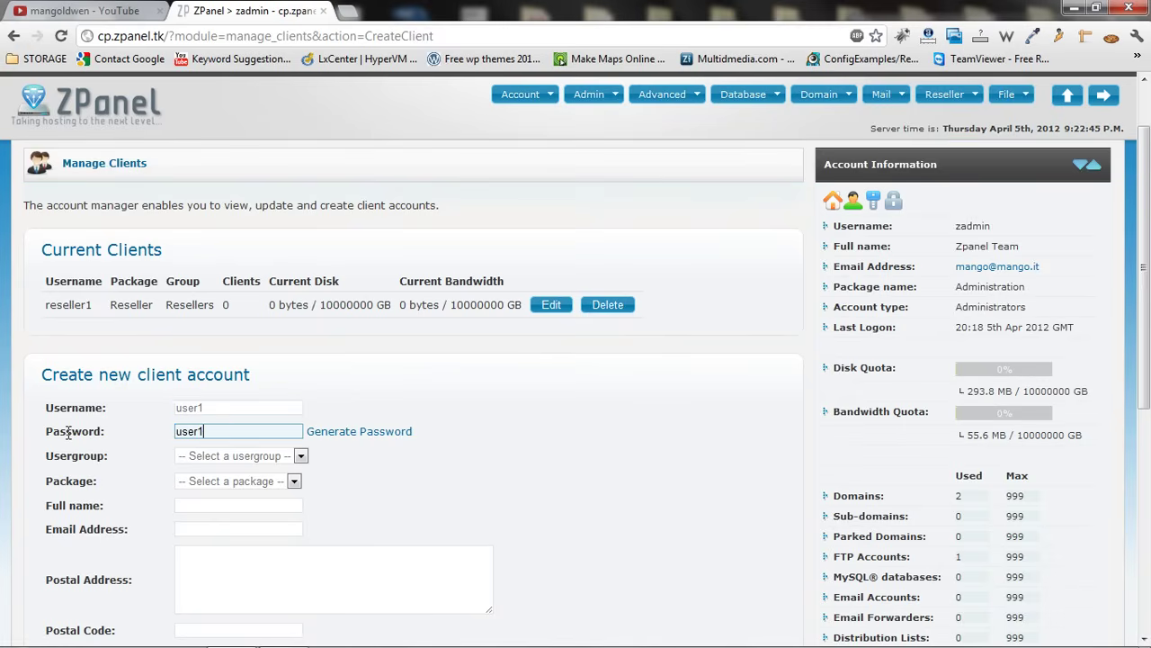
Assign the new client to the Users group and the Gold package
left_click(227, 455)
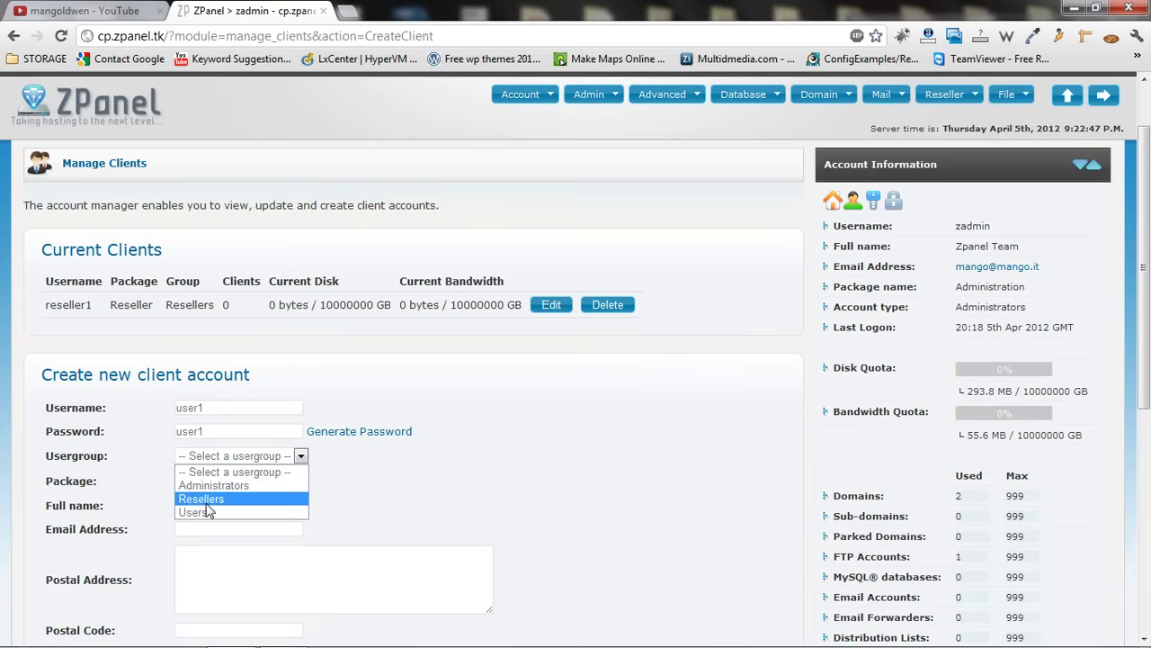
left_click(207, 512)
left_click(227, 480)
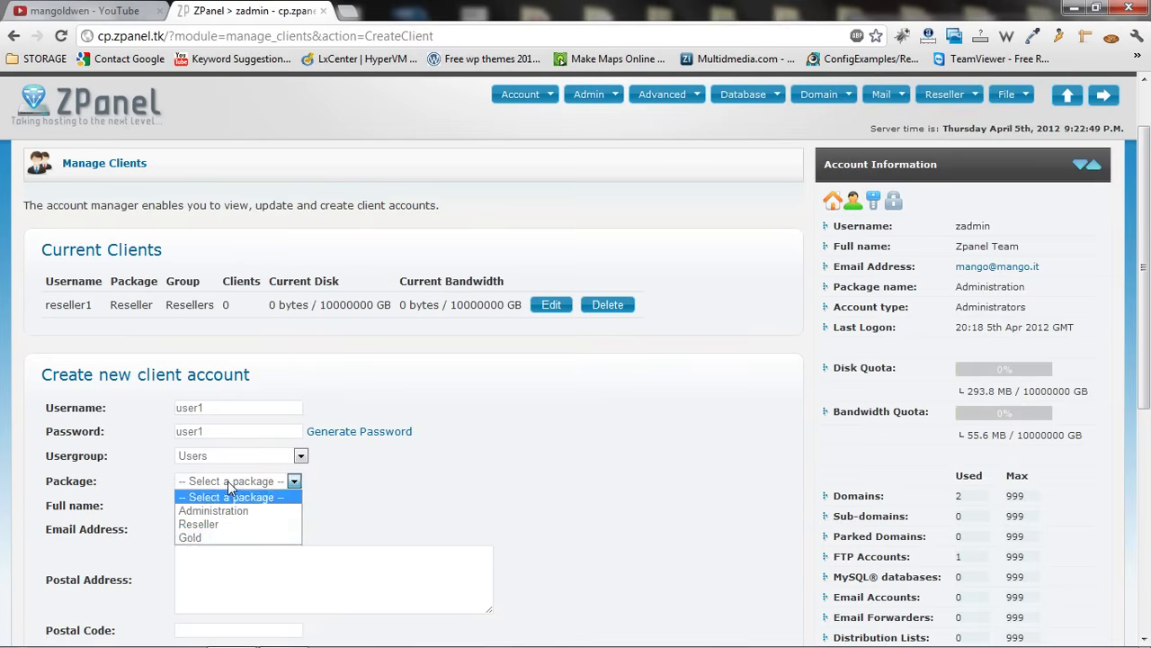
left_click(213, 538)
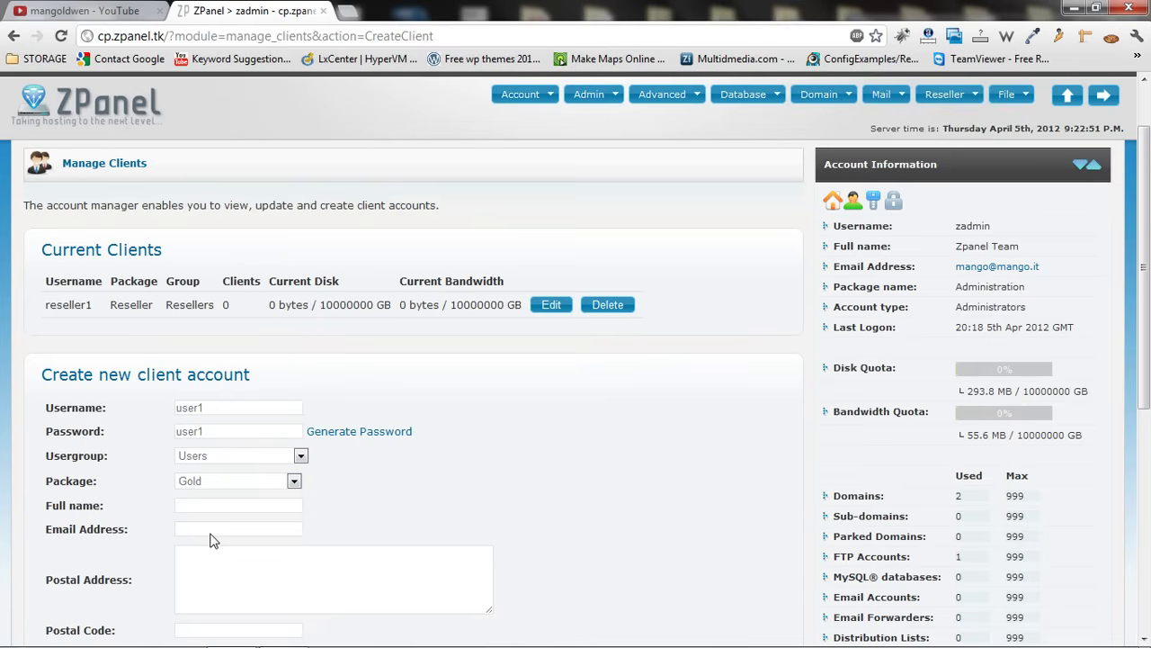
Fill in the client's full name, e-mail, postal address and postal code
left_click(226, 506)
type("u")
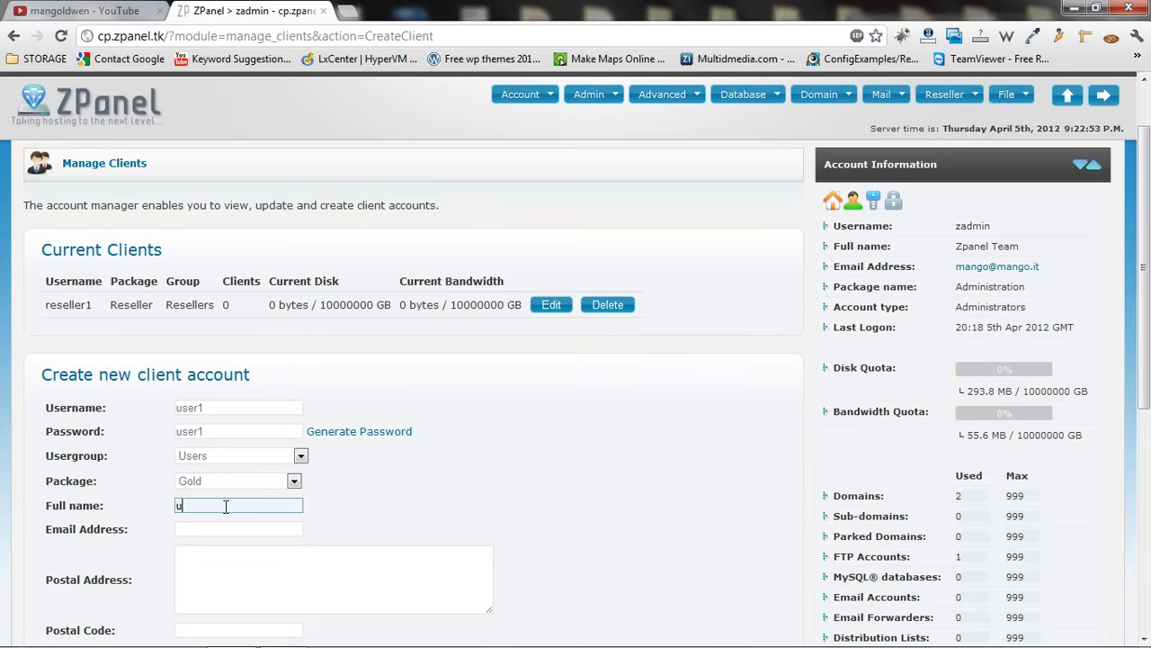
type("se")
key("Tab")
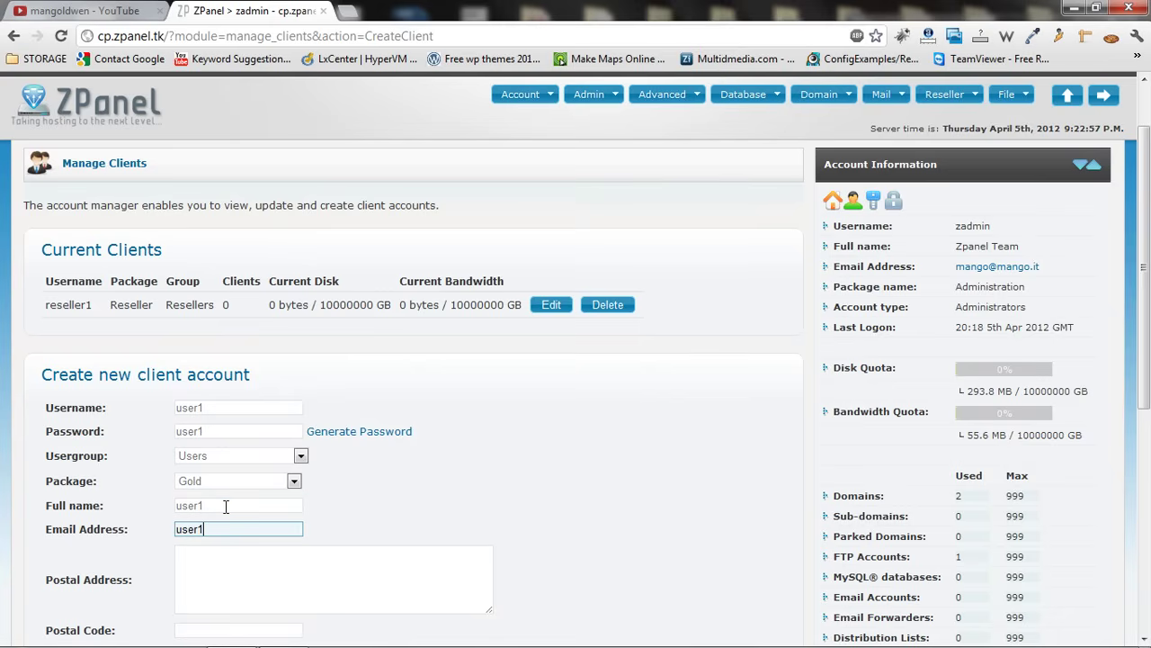
key("Tab")
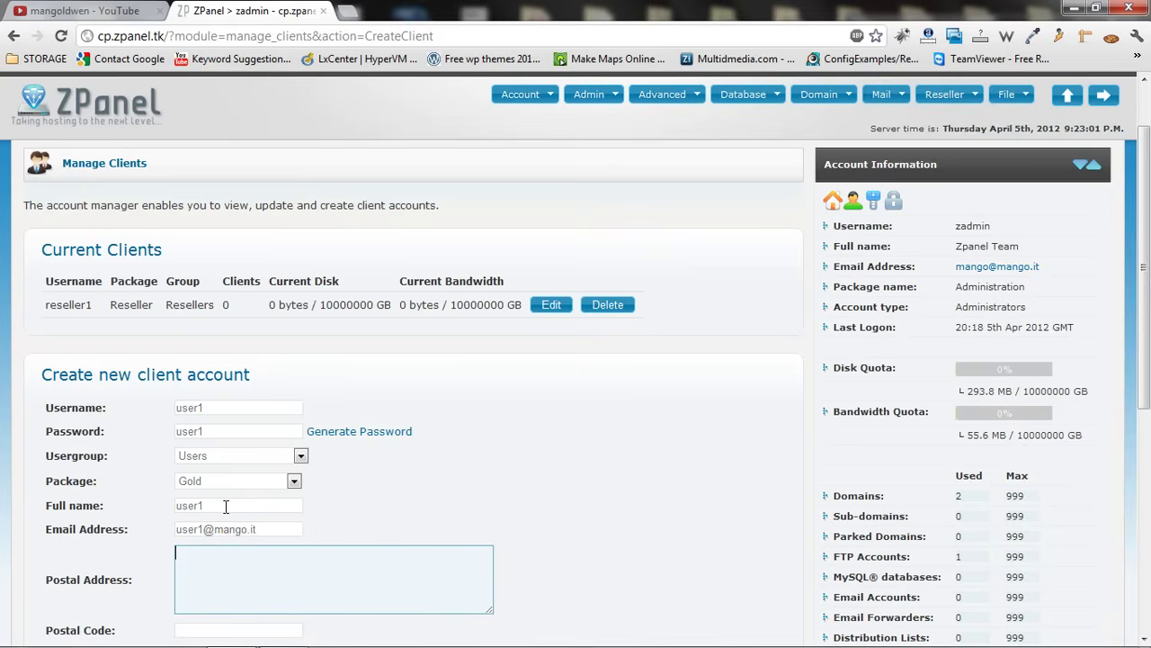
type("any adressd")
key("Tab")
type("any")
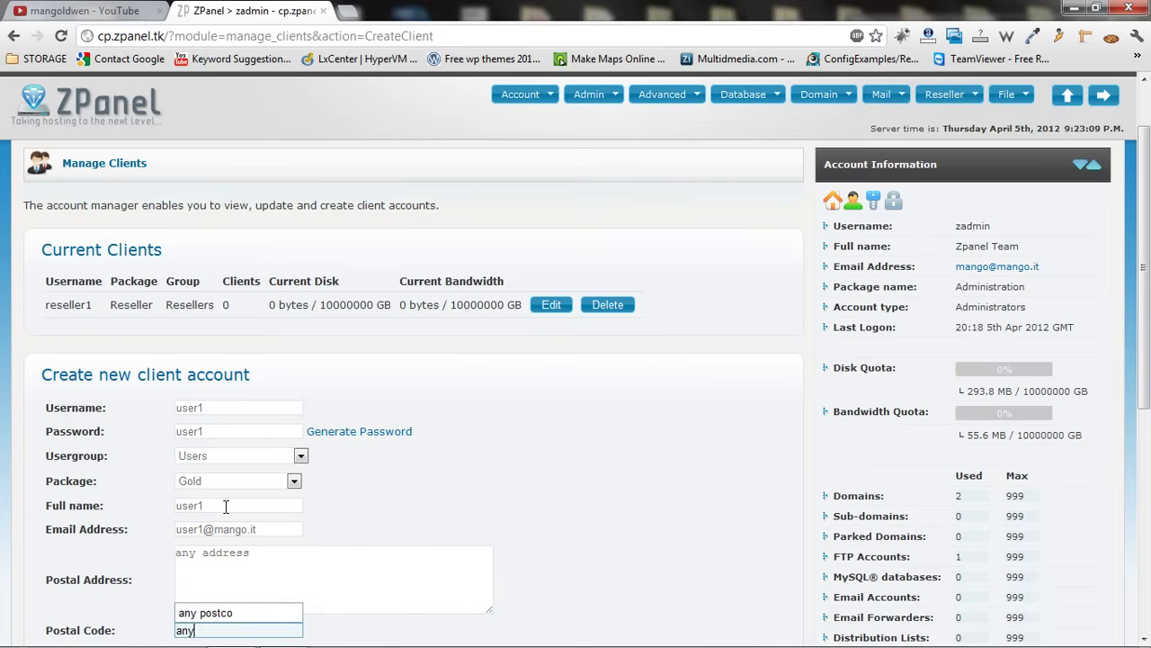
key("Down")
key("Return")
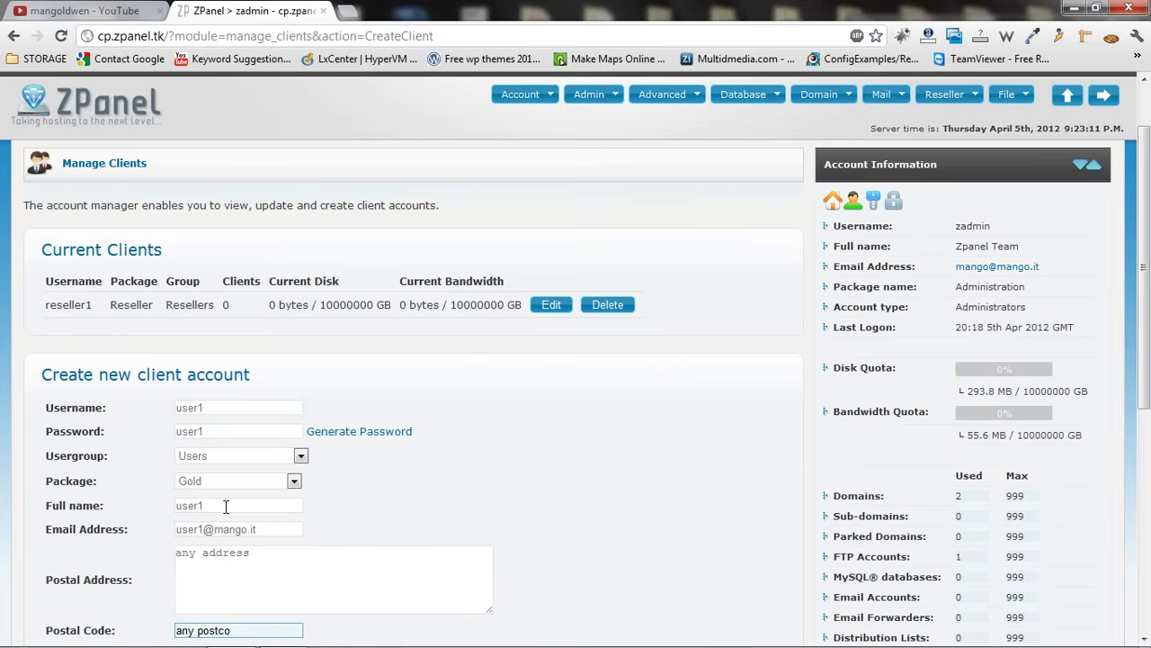
Enter the client's phone number, turn off the welcome email, and submit user1
left_click_drag(1142, 324, 1115, 476)
left_click(280, 351)
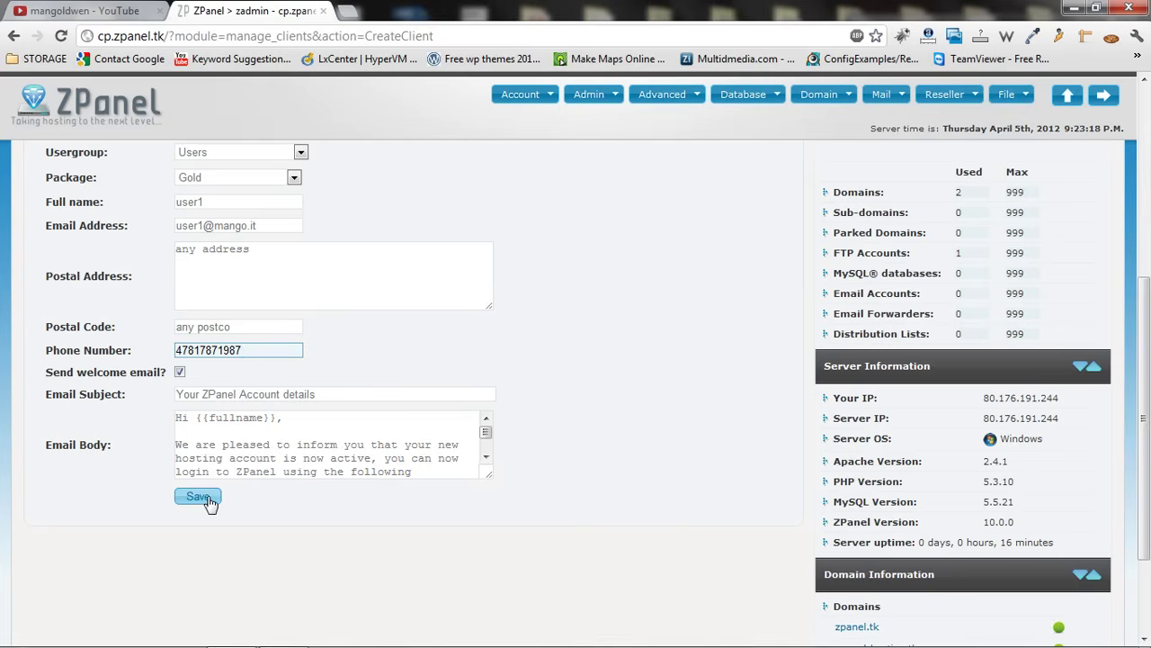
left_click(180, 372)
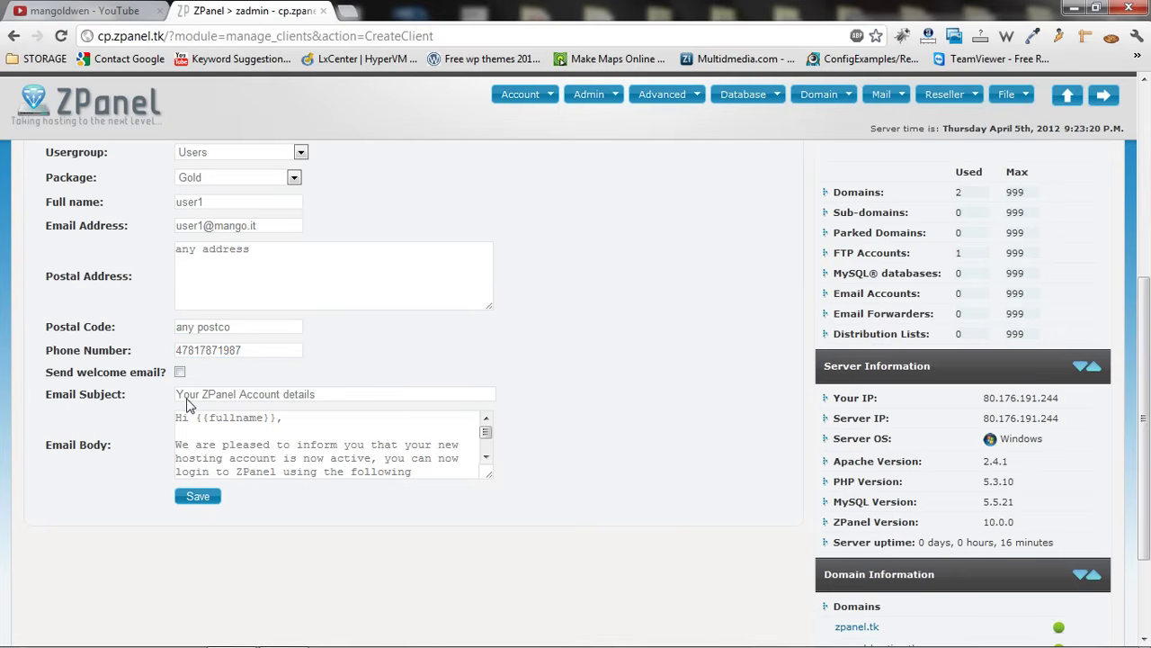
left_click(200, 498)
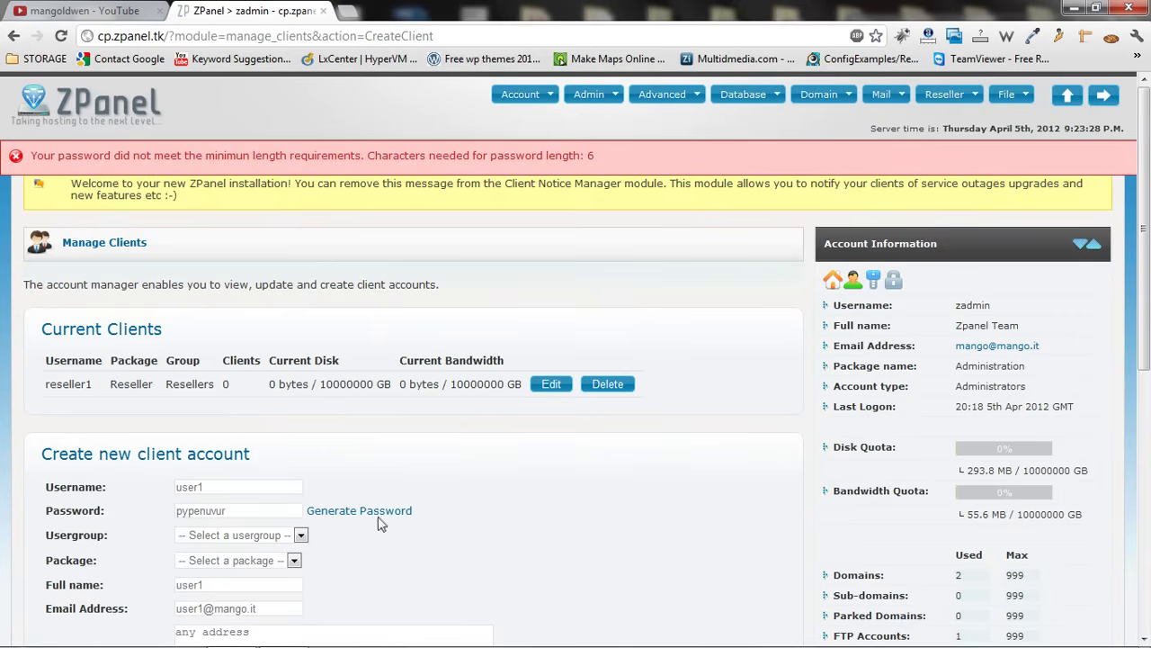
Replace the password with a longer one and reselect the Users group and Gold package
left_click(266, 510)
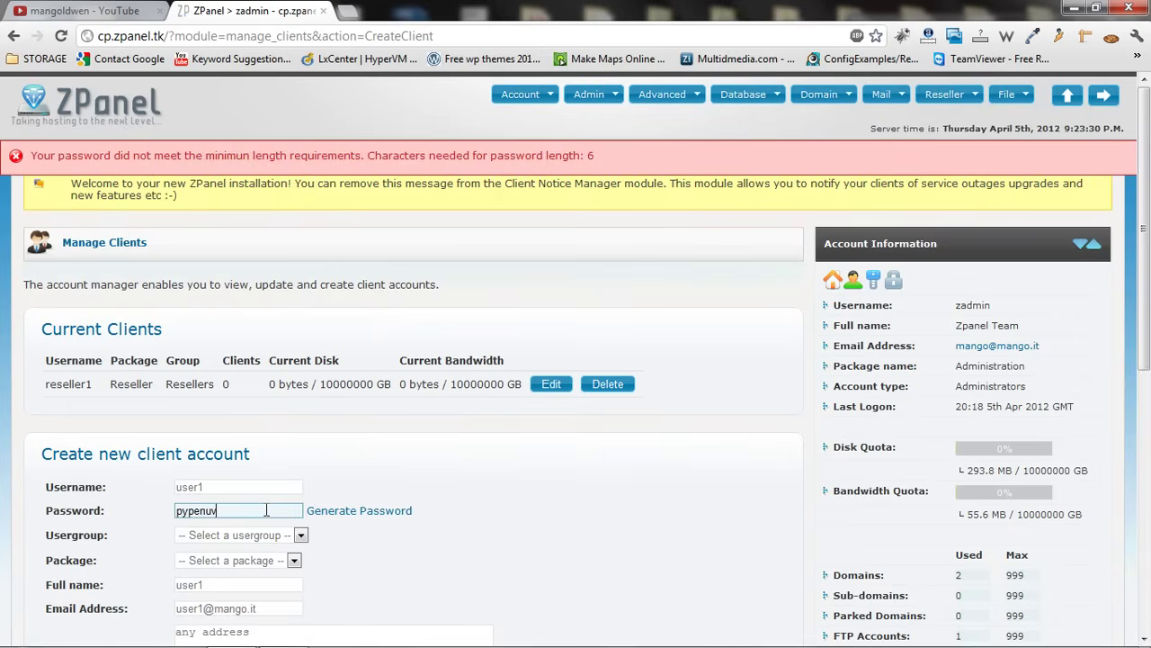
key("BackSpace")
key("BackSpace")
key("BackSpace")
key("BackSpace")
key("BackSpace")
key("BackSpace")
key("BackSpace")
type("us")
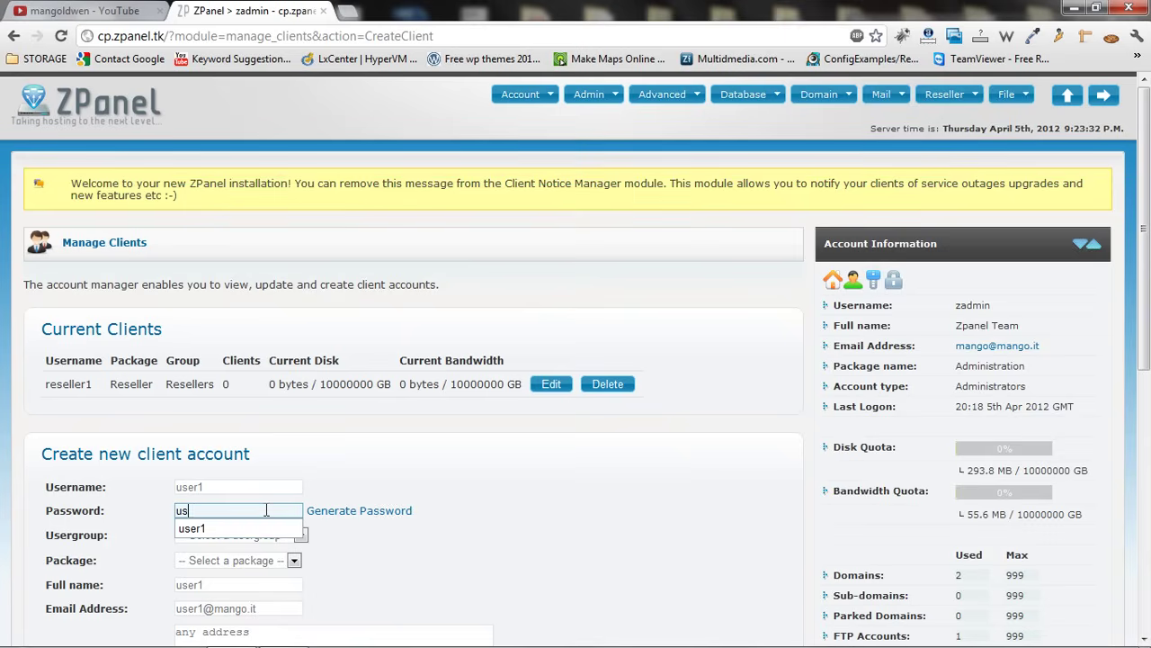
type("er12345")
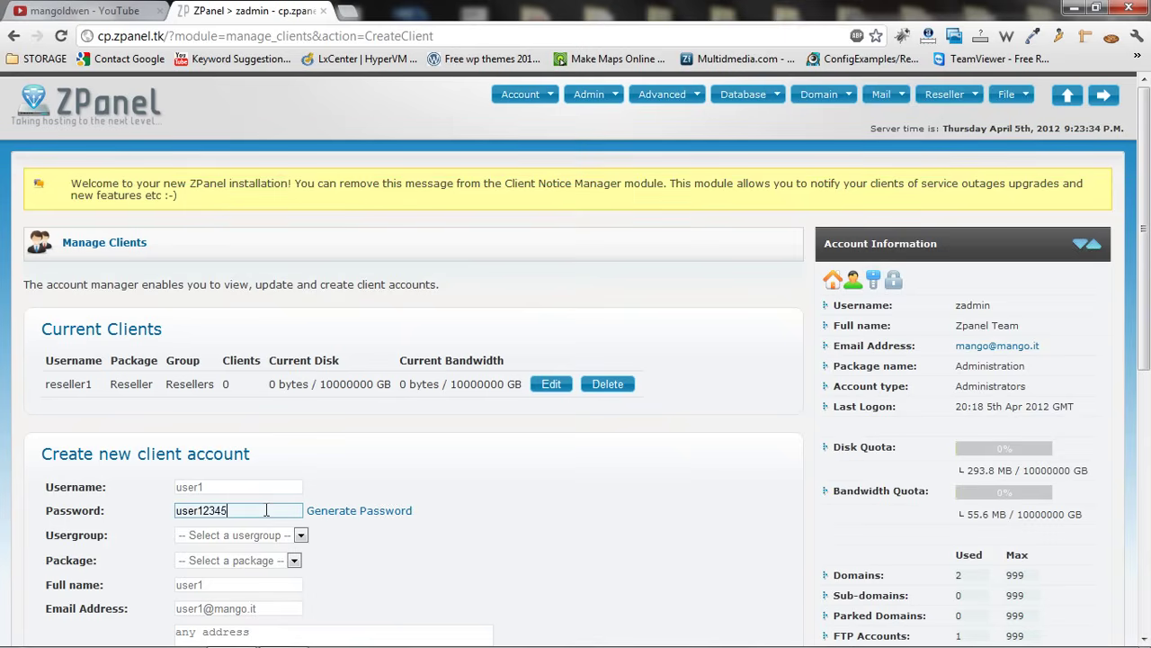
left_click(267, 537)
left_click(238, 589)
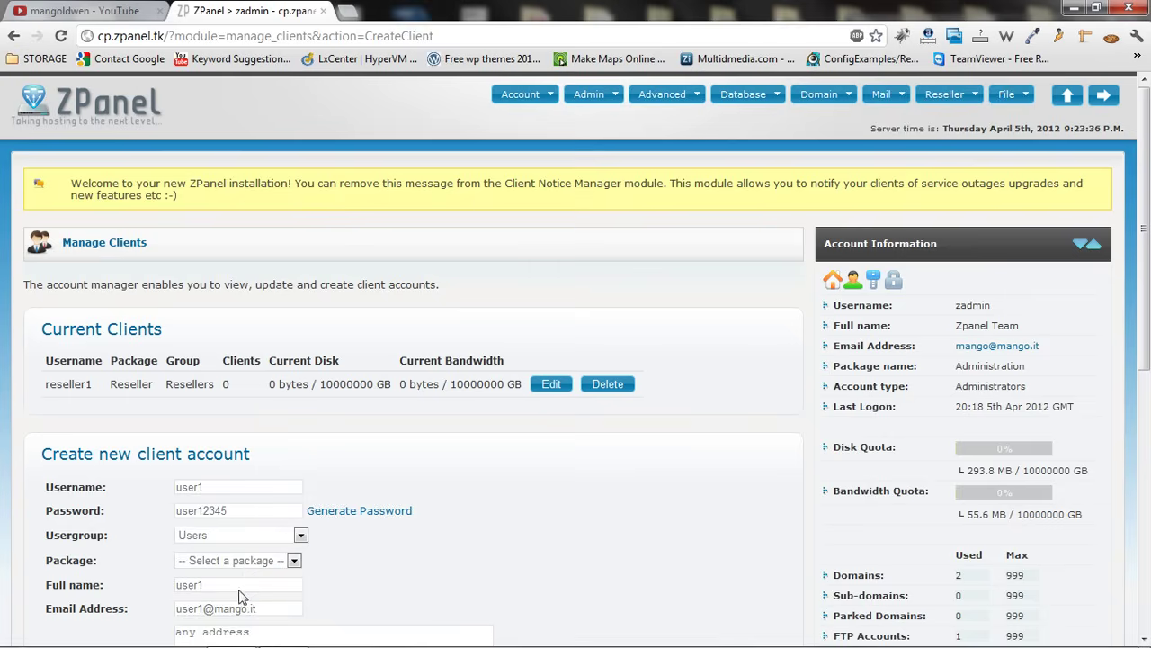
left_click(248, 562)
left_click(227, 621)
Turn off the welcome email, save user1, and return to the control panel home
scroll(1120, 439, "down", 3)
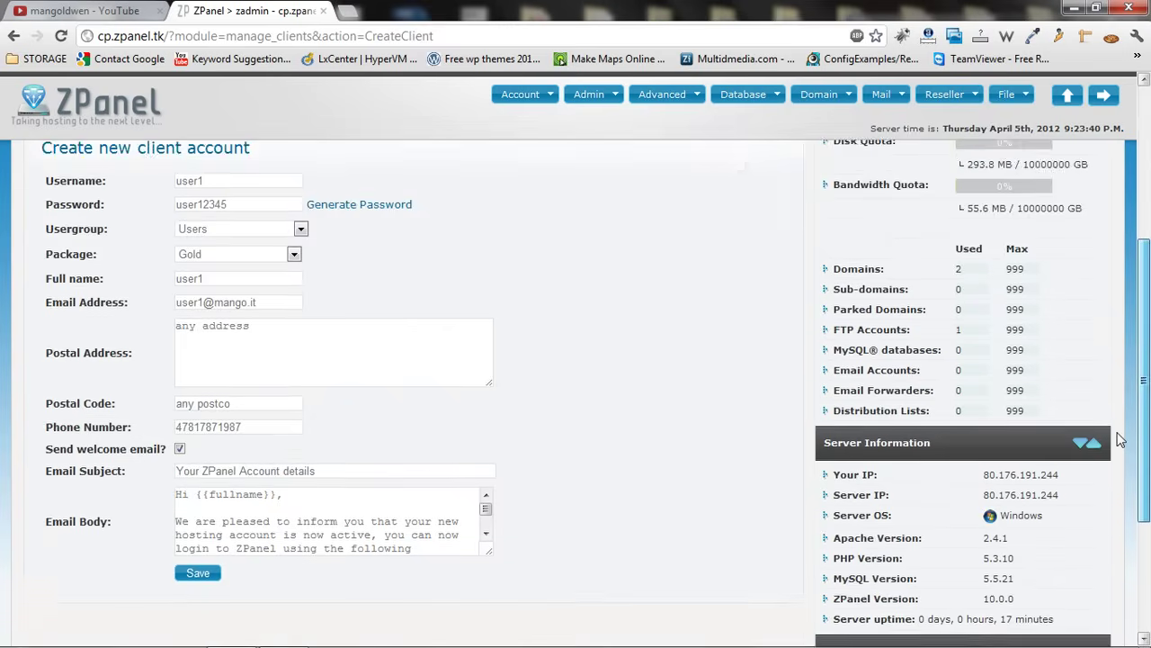
scroll(1120, 439, "down", 1)
left_click(179, 345)
left_click(198, 471)
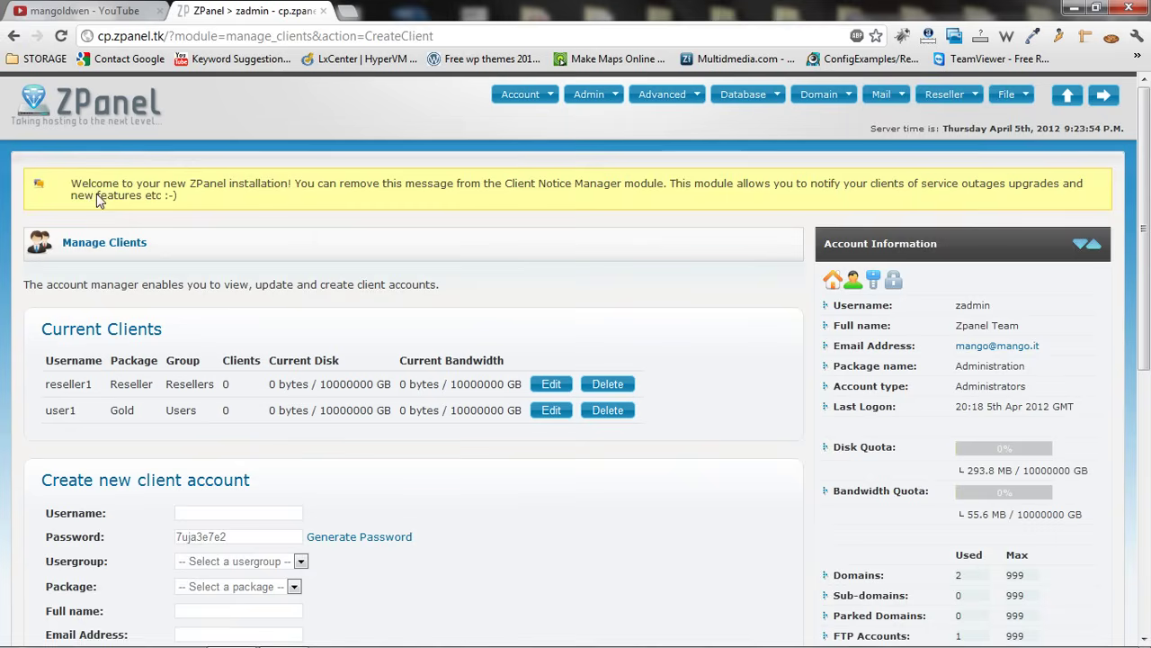
left_click(101, 117)
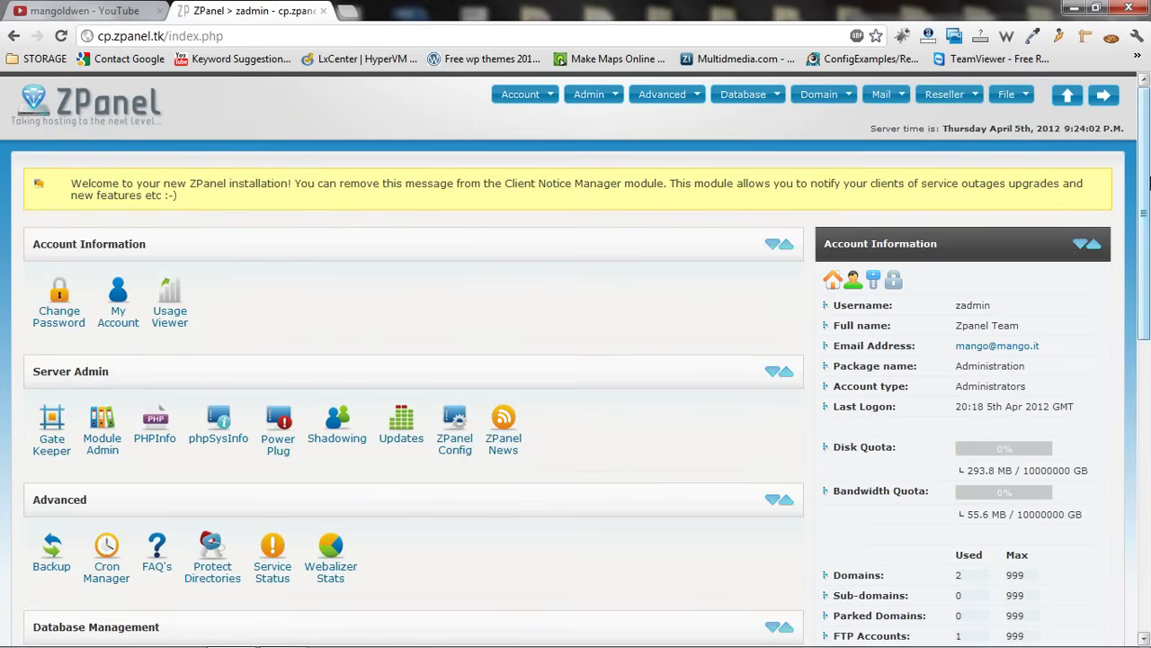
Scroll down to File Management and open FTP Accounts
left_click_drag(1146, 182, 1146, 475)
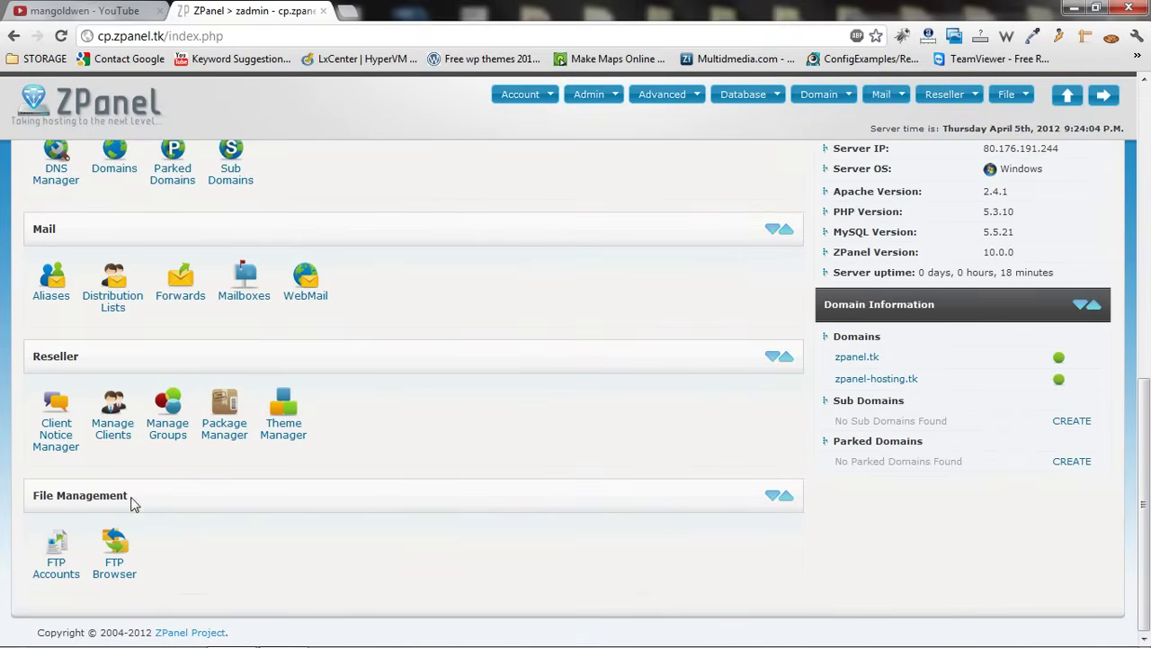
left_click(54, 552)
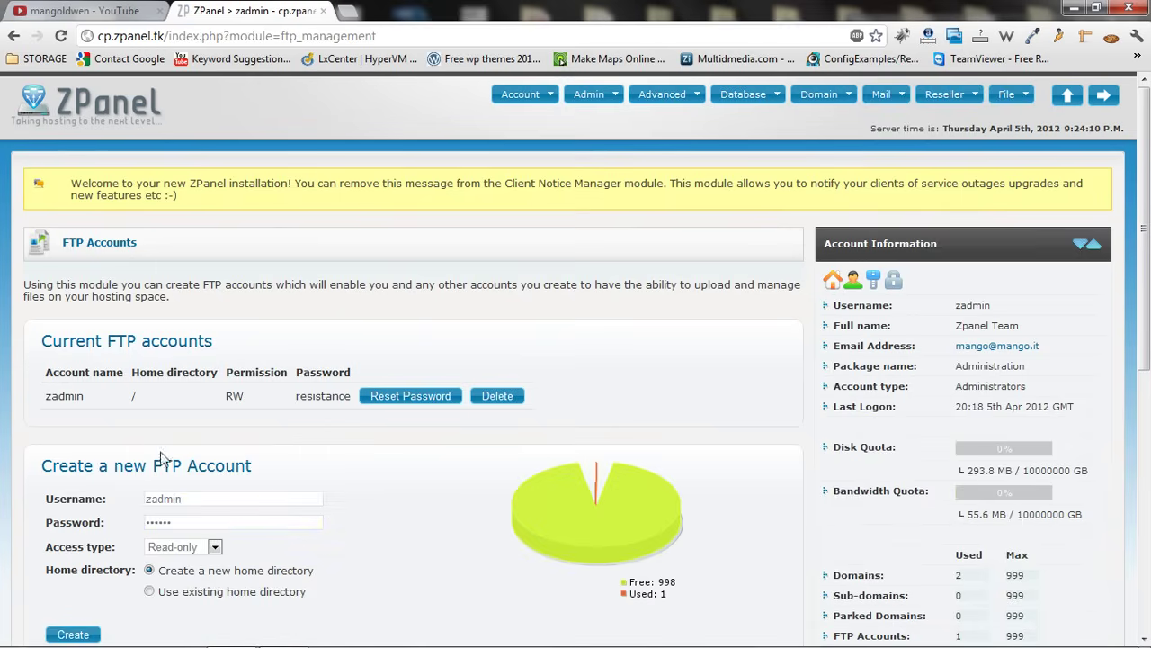
Replace the prefilled zadmin username with 'reseller' and set access type to Full access
left_click(199, 495)
left_click_drag(200, 495, 121, 475)
type("reseller")
left_click(215, 547)
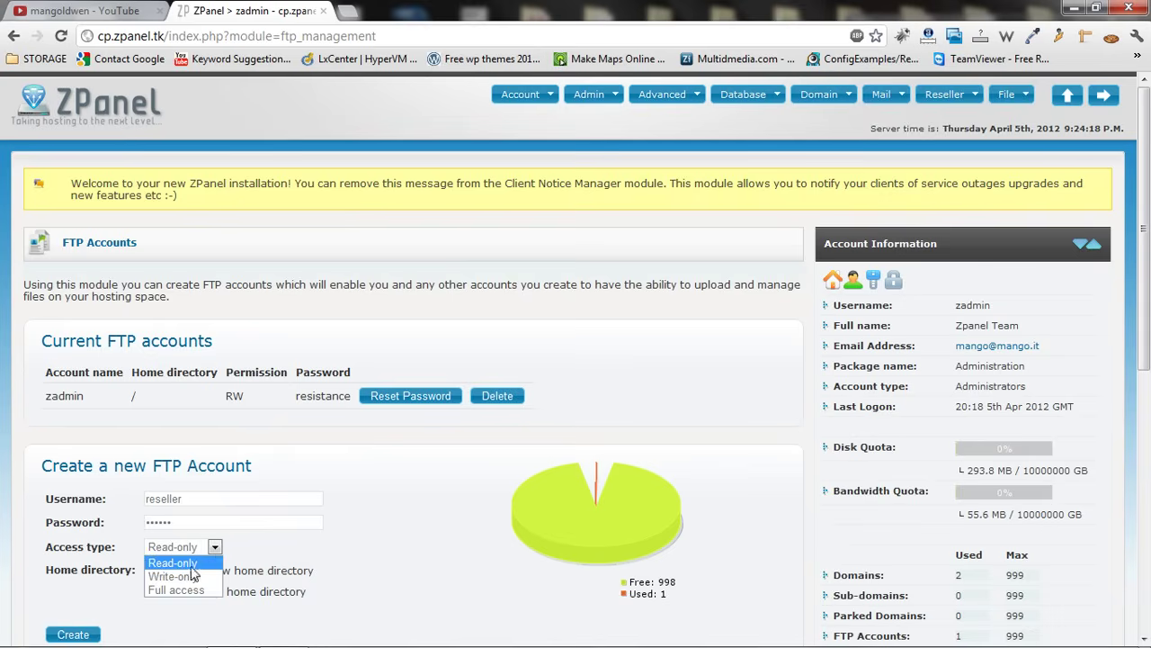
left_click(186, 590)
Check the existing directories, keep Full access, and choose to create a new home directory
left_click(149, 591)
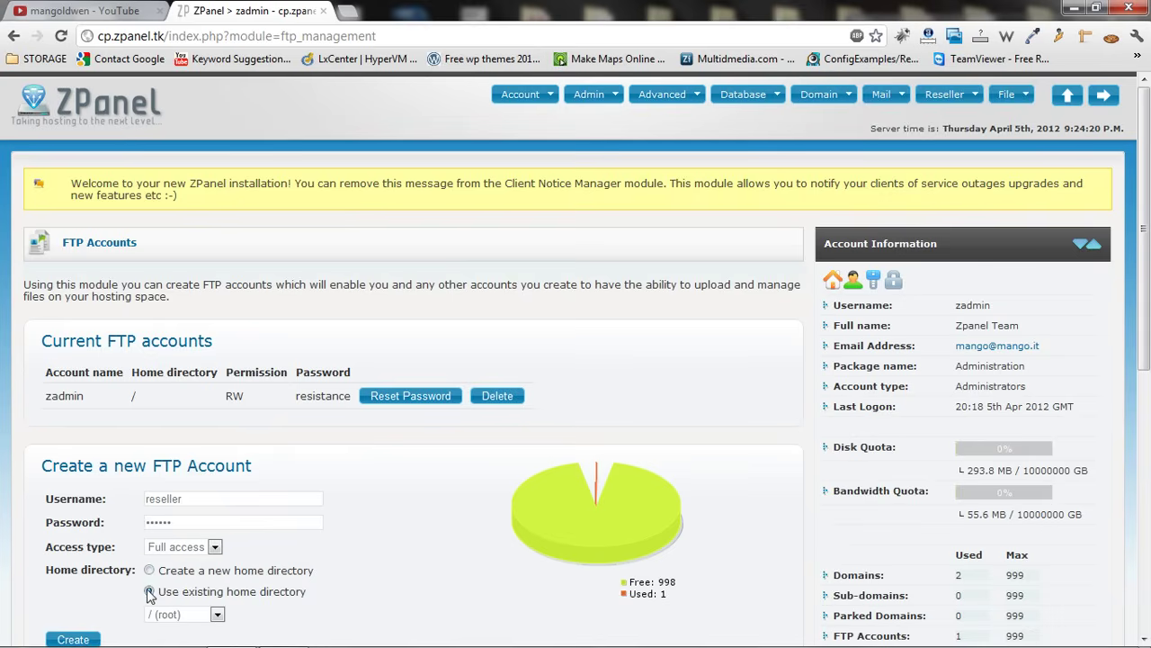
scroll(405, 342, "down", 3)
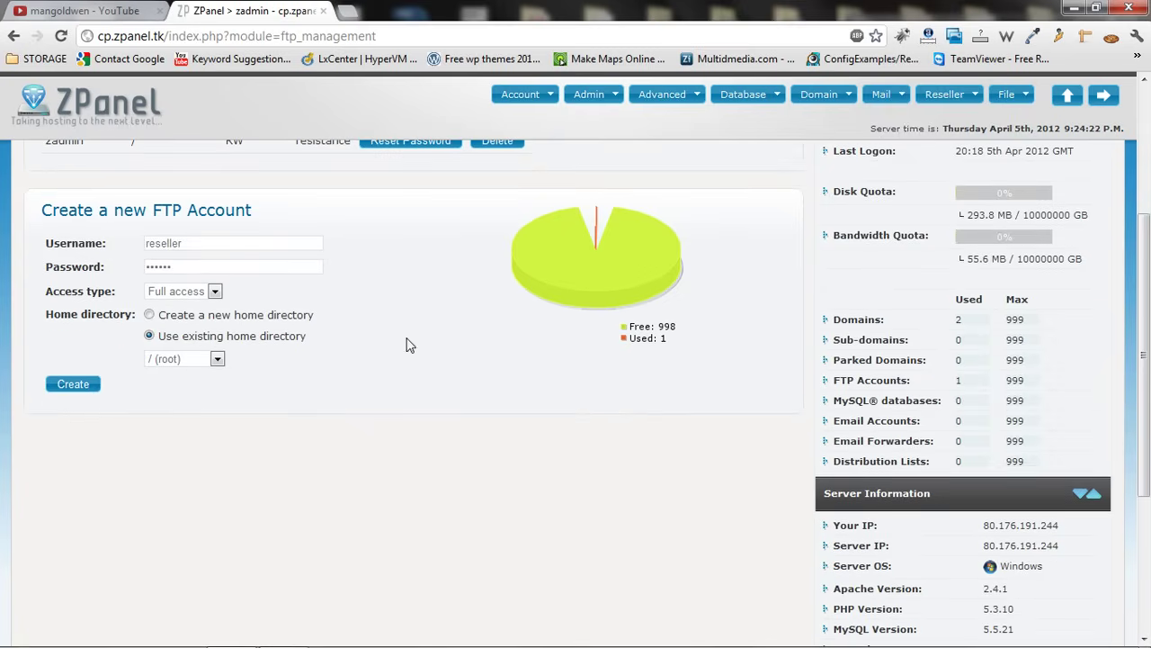
left_click(217, 359)
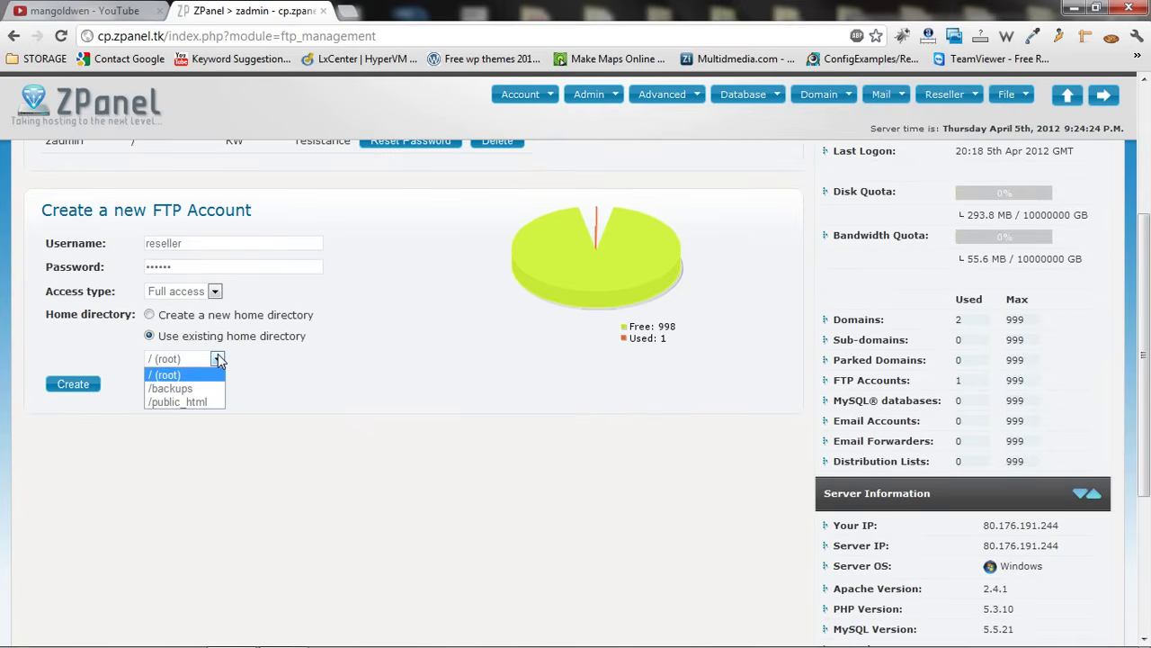
left_click(253, 361)
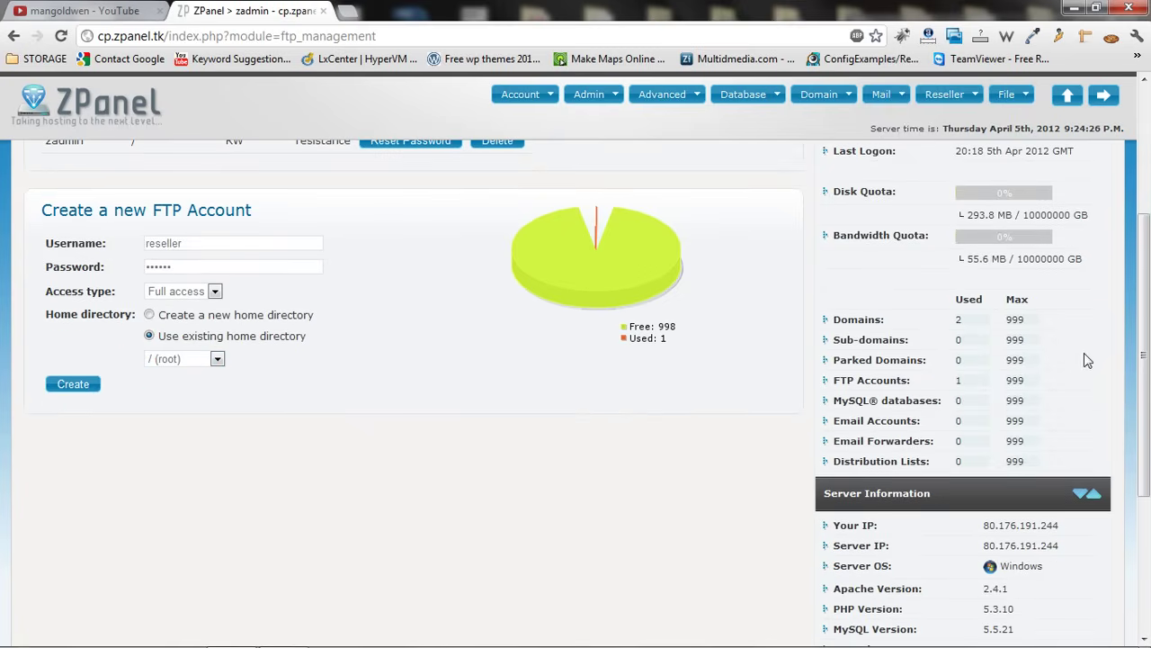
left_click_drag(1146, 343, 1146, 290)
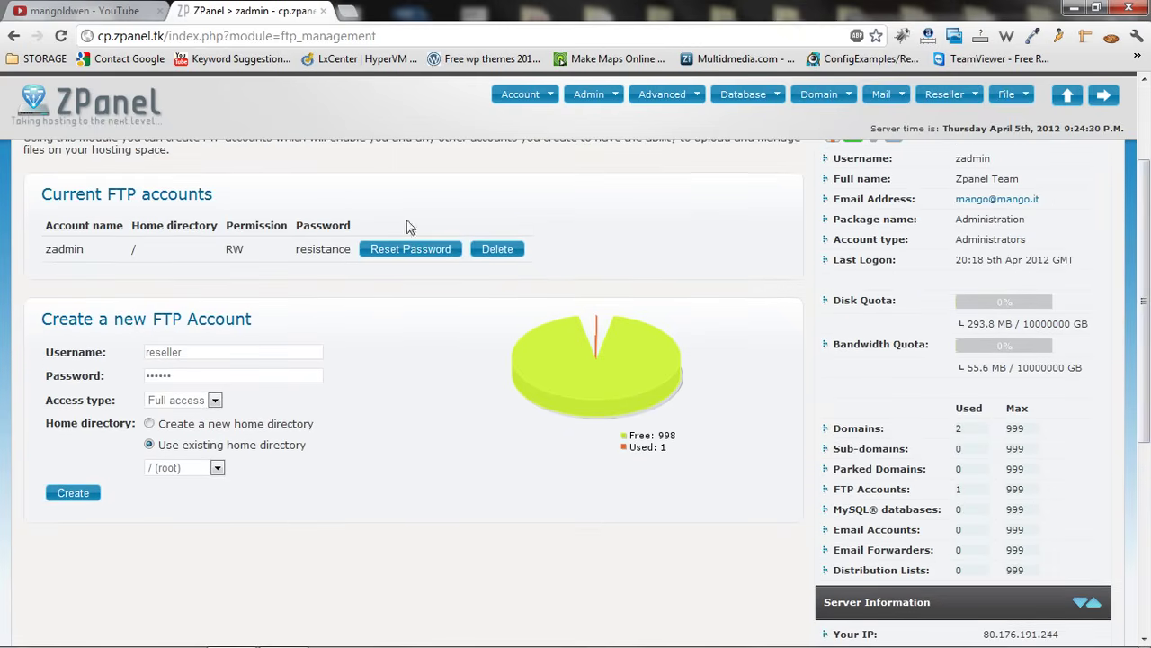
left_click(215, 400)
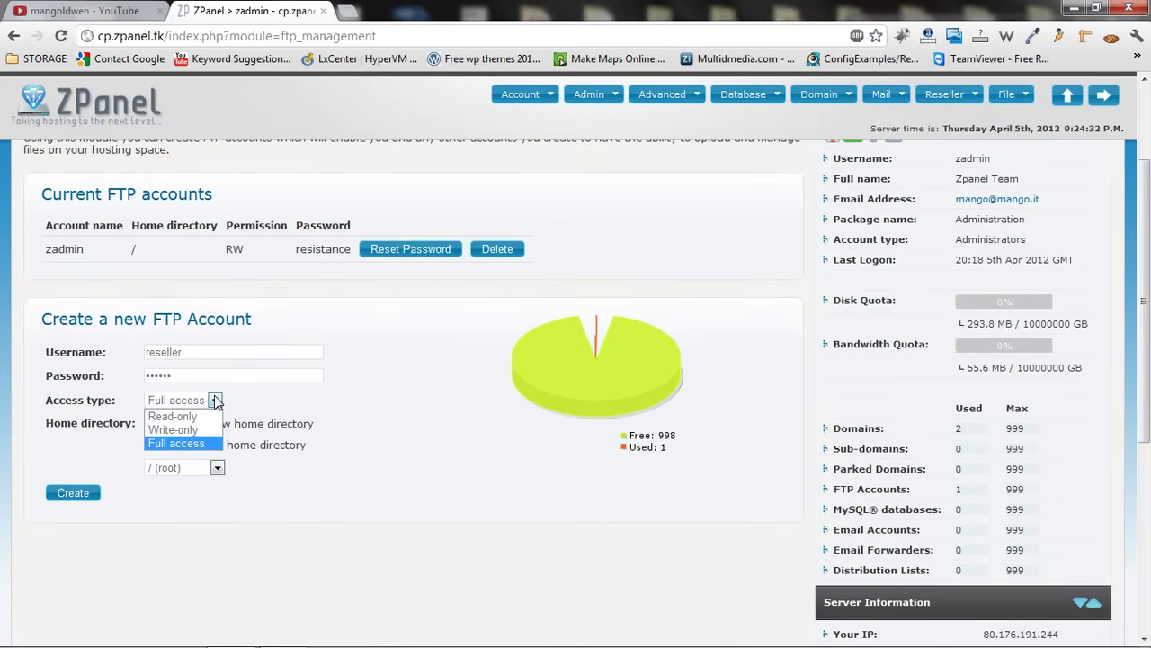
left_click(215, 400)
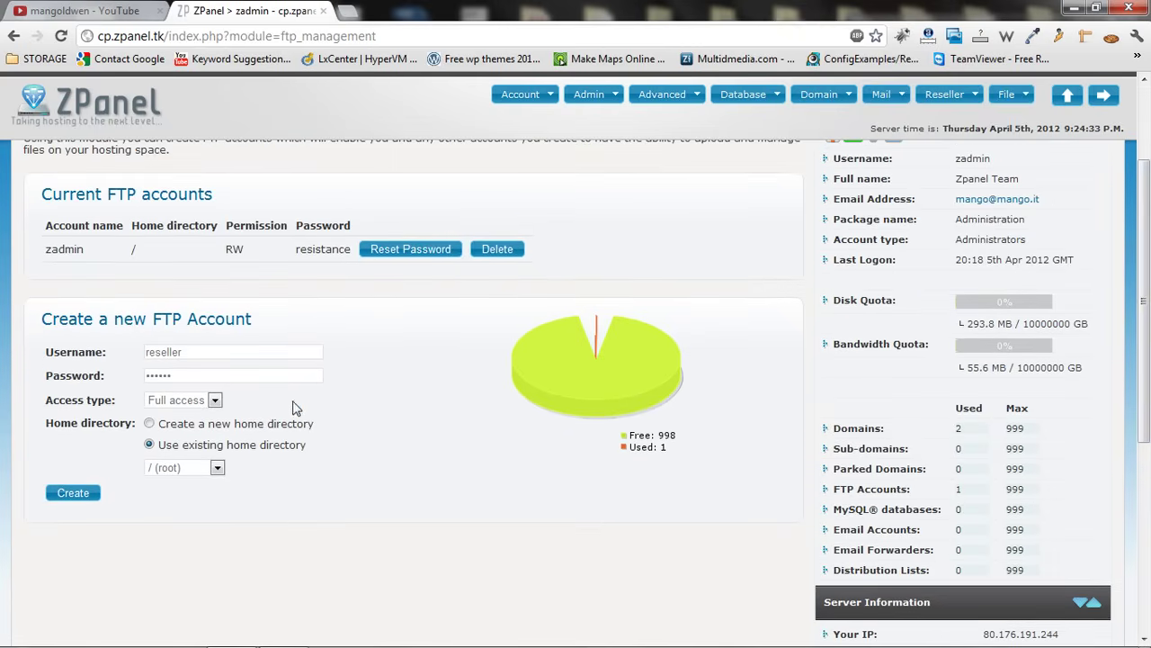
left_click(149, 423)
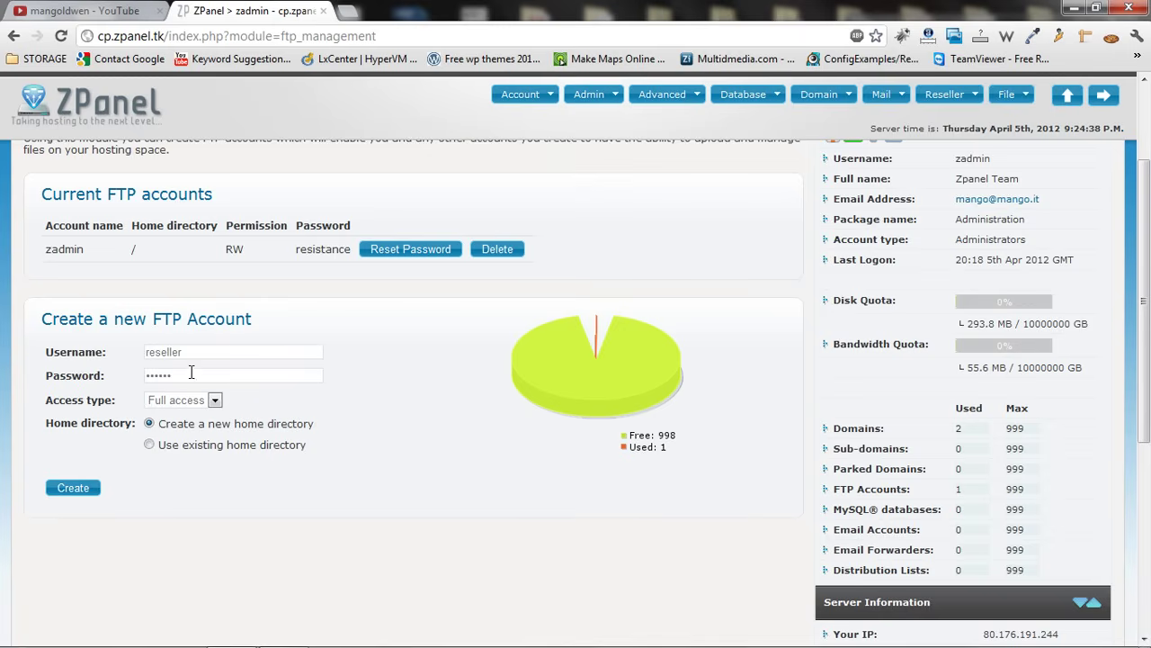
Enter the account password and change the username to reseller1
left_click_drag(192, 372, 55, 378)
type("••")
left_click(195, 350)
type("1")
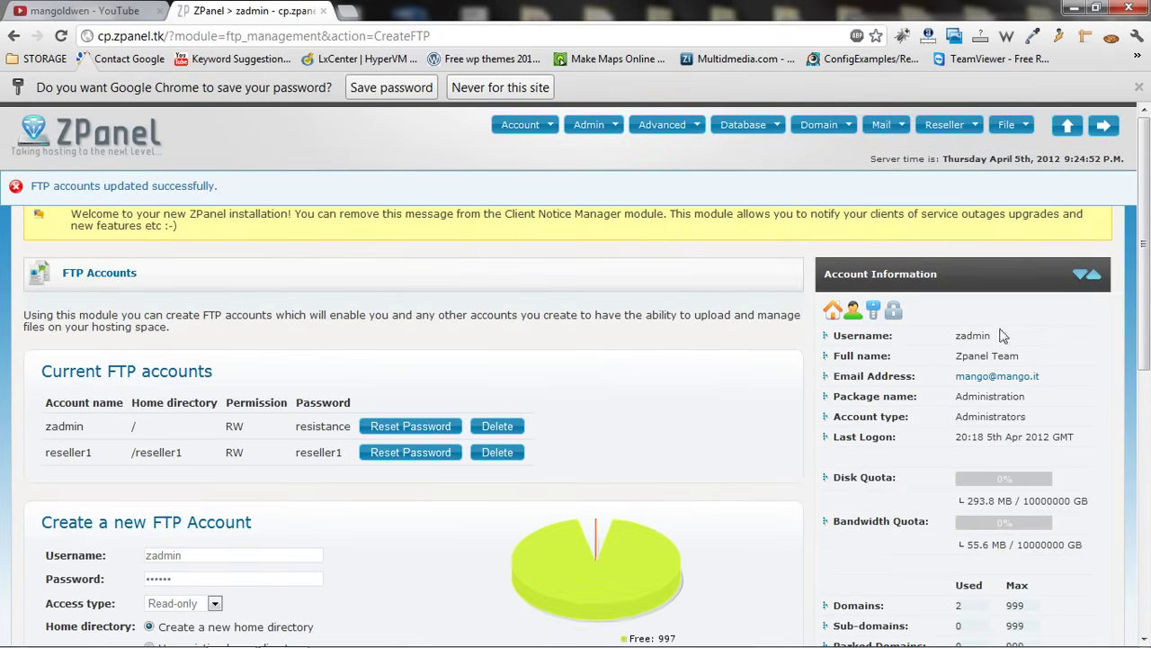
Enter username user1 and a password for the second FTP account
left_click_drag(1145, 235, 1114, 418)
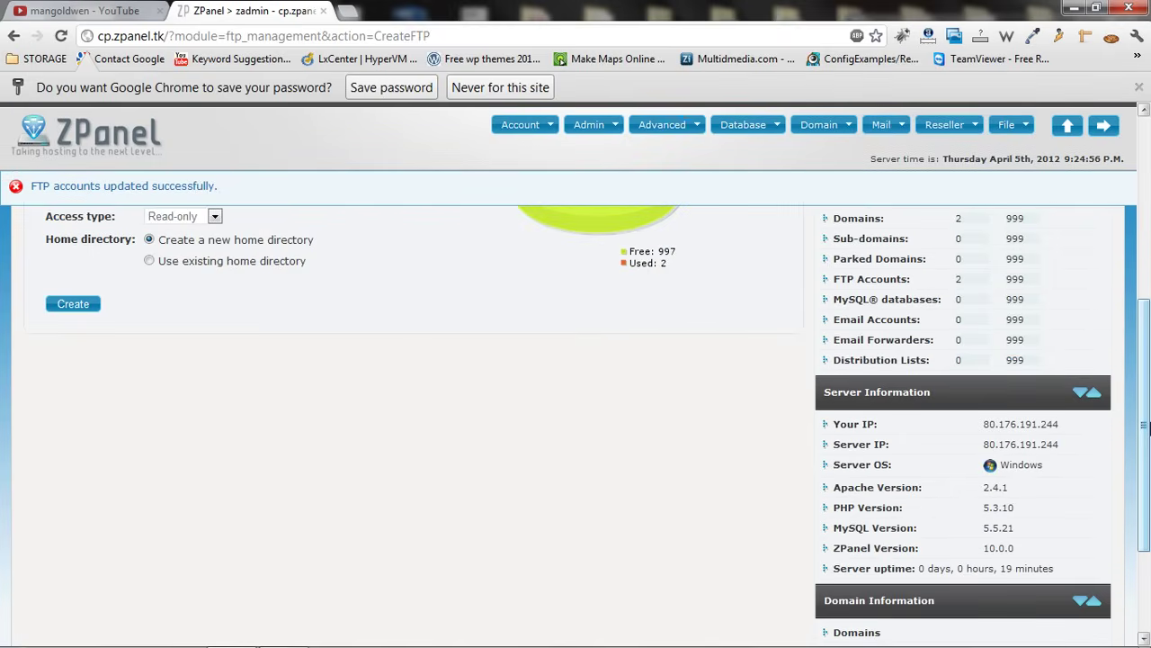
scroll(407, 340, "up", 3)
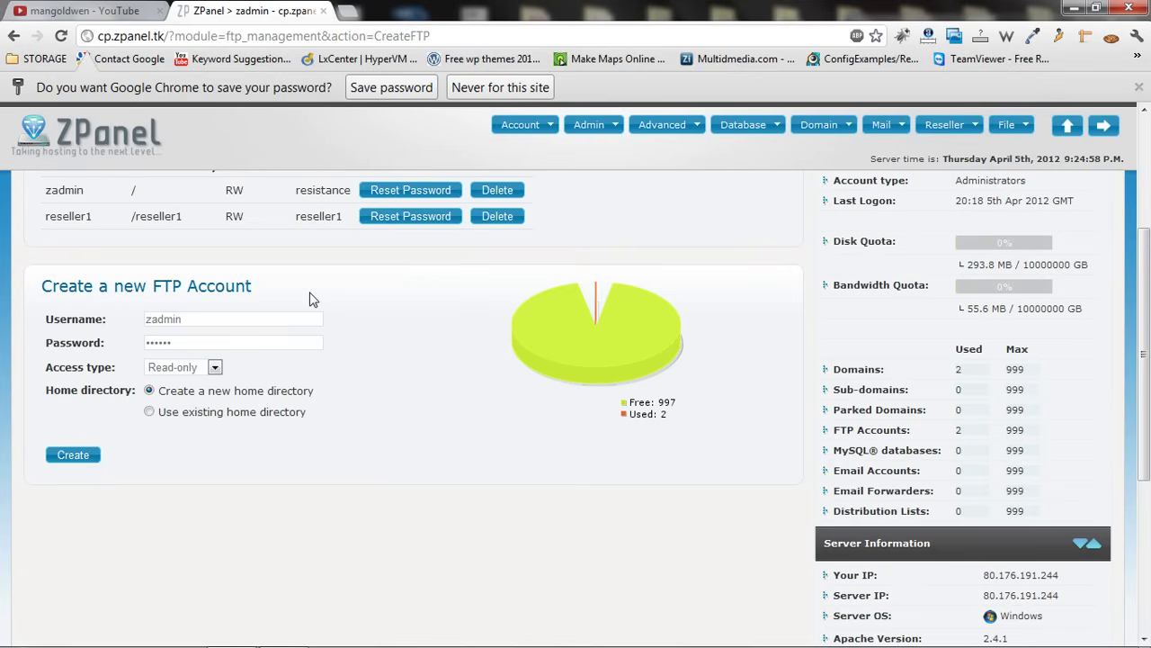
left_click_drag(190, 319, 31, 312)
type("user1")
key("Tab")
type("12345")
Give user1 Full access, create the account, and return to the main dashboard
left_click(193, 368)
left_click(188, 412)
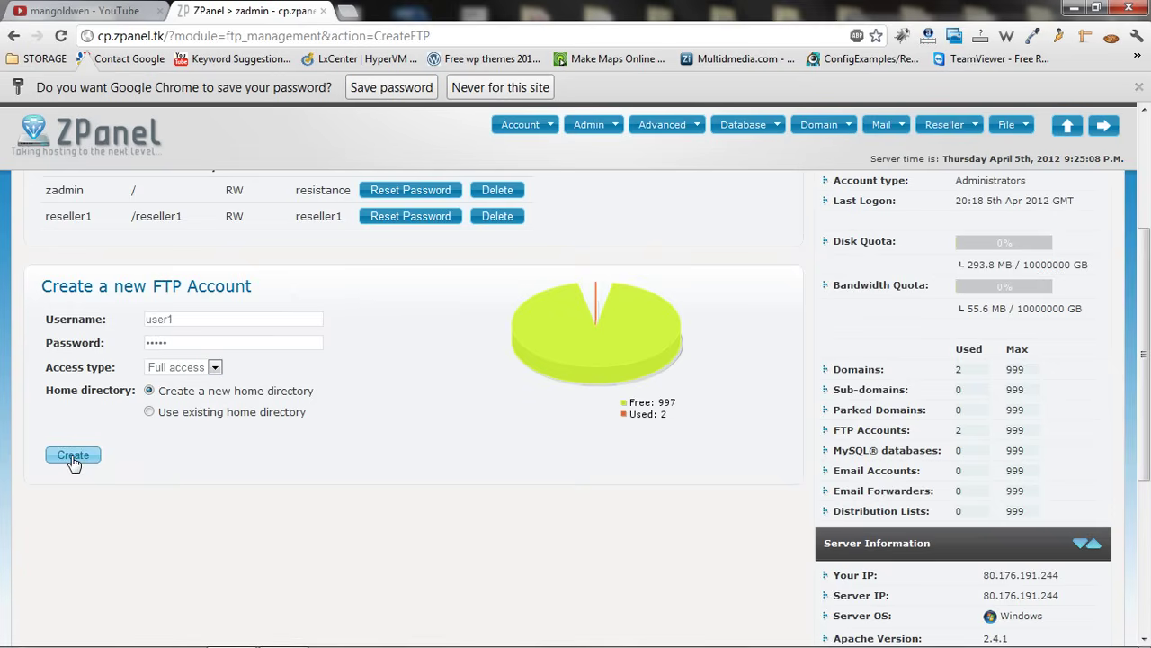
left_click(74, 456)
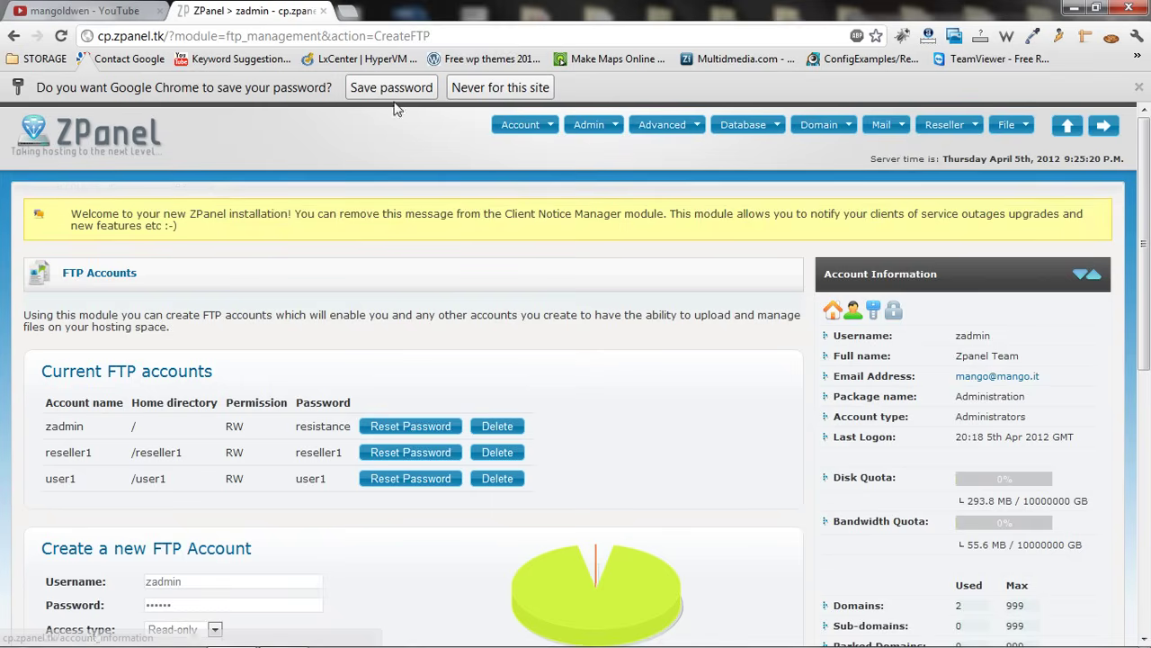
left_click(1133, 87)
left_click(111, 120)
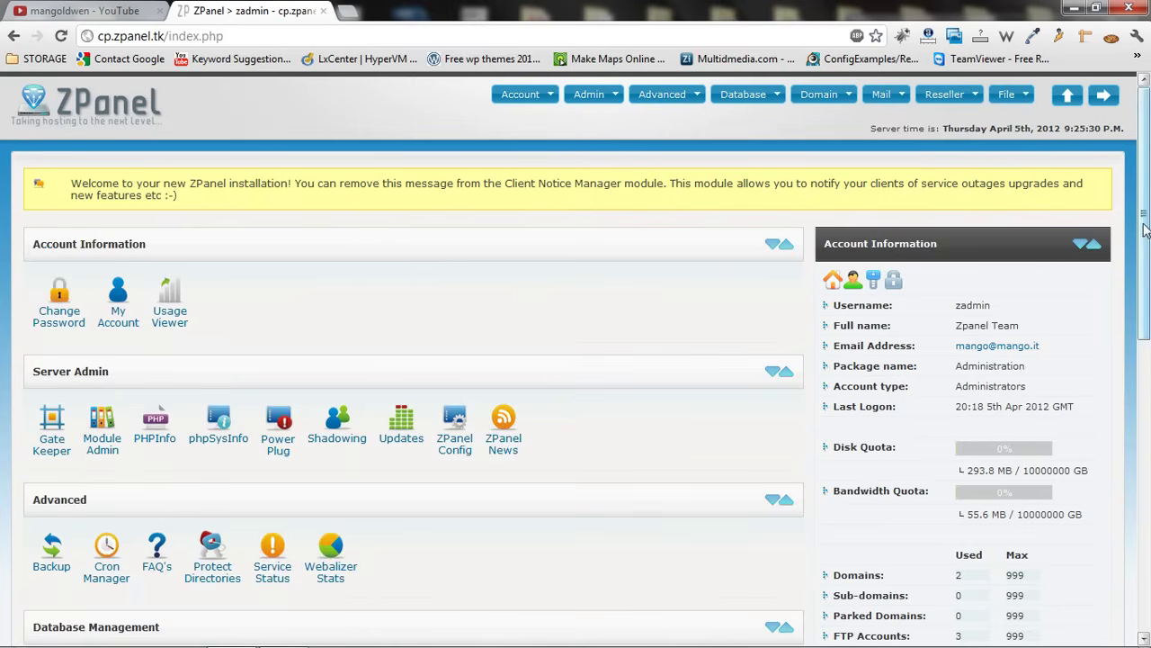
Log out of the administrator account and log in as reseller1 with its password
mouse_move(1143, 231)
left_mouse_down()
mouse_move(1111, 338)
mouse_move(1120, 386)
mouse_move(1136, 232)
left_mouse_up()
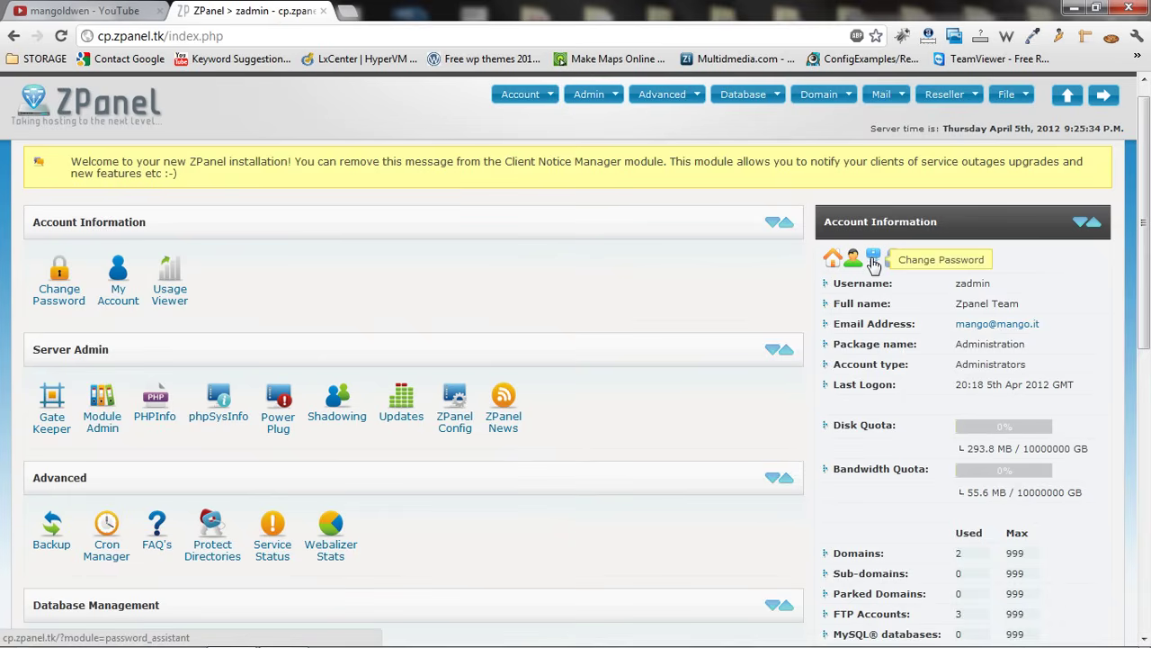
left_click(895, 259)
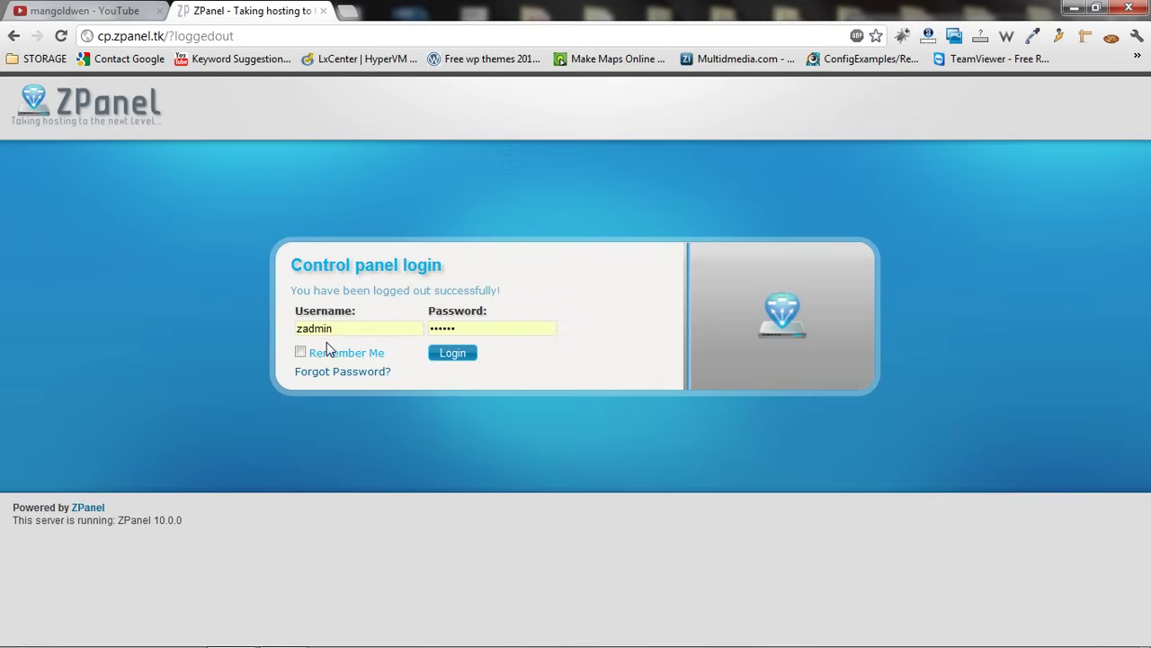
left_click(351, 329)
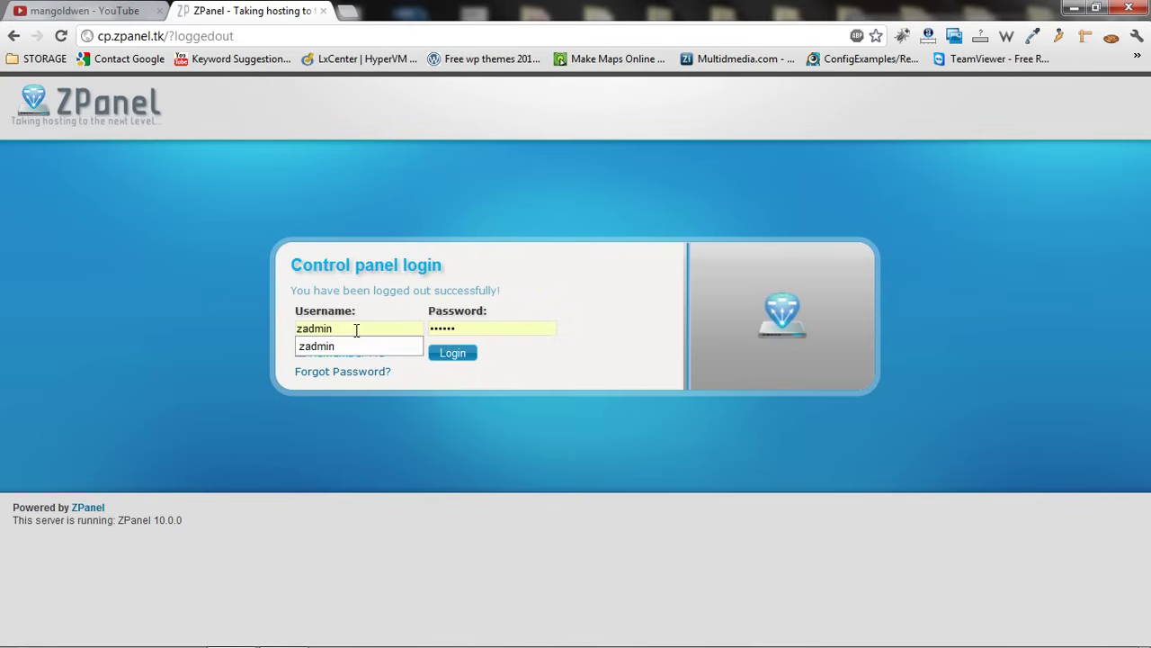
key("ctrl+a")
type("re")
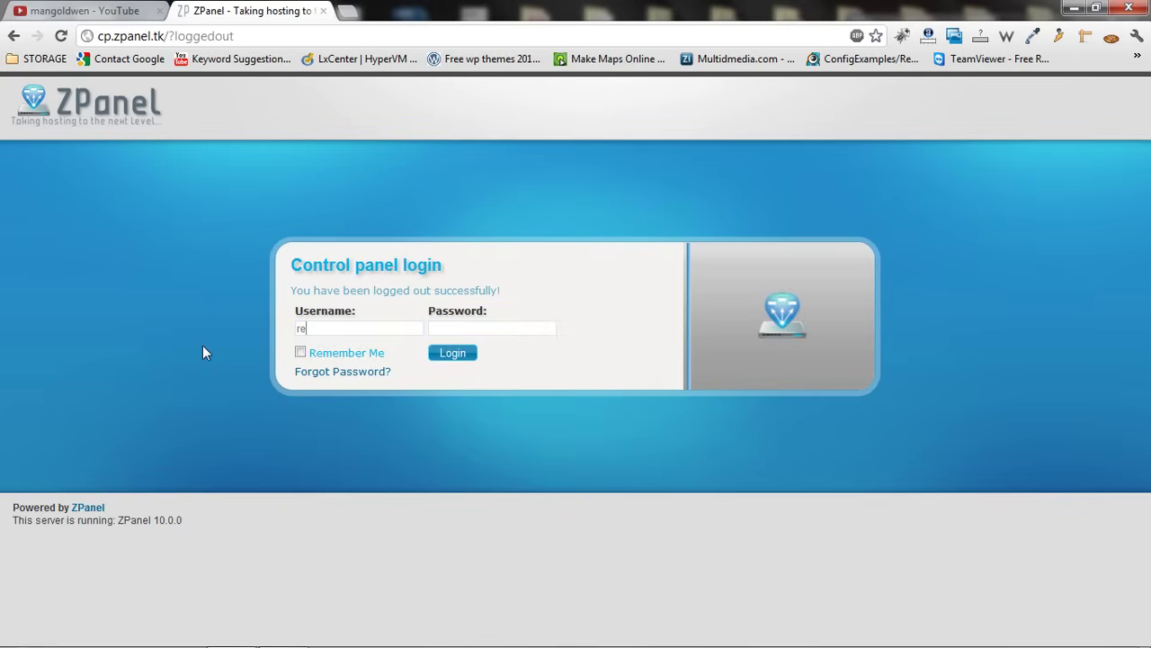
type("seller1")
key("Tab")
type("•••••••••")
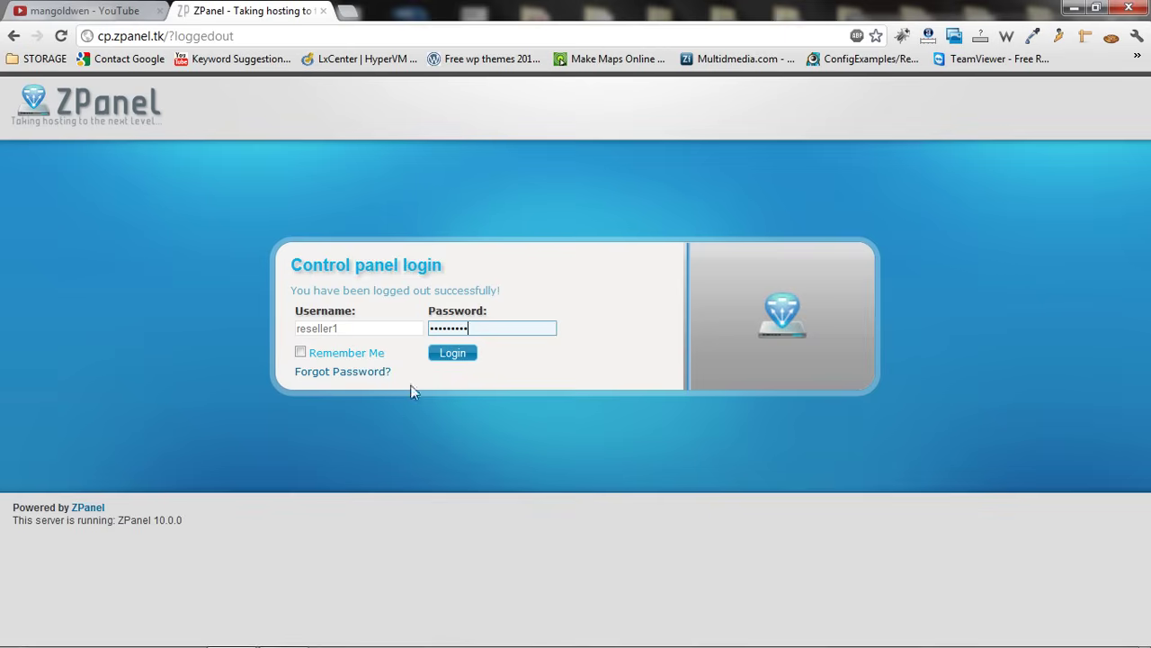
left_click(466, 354)
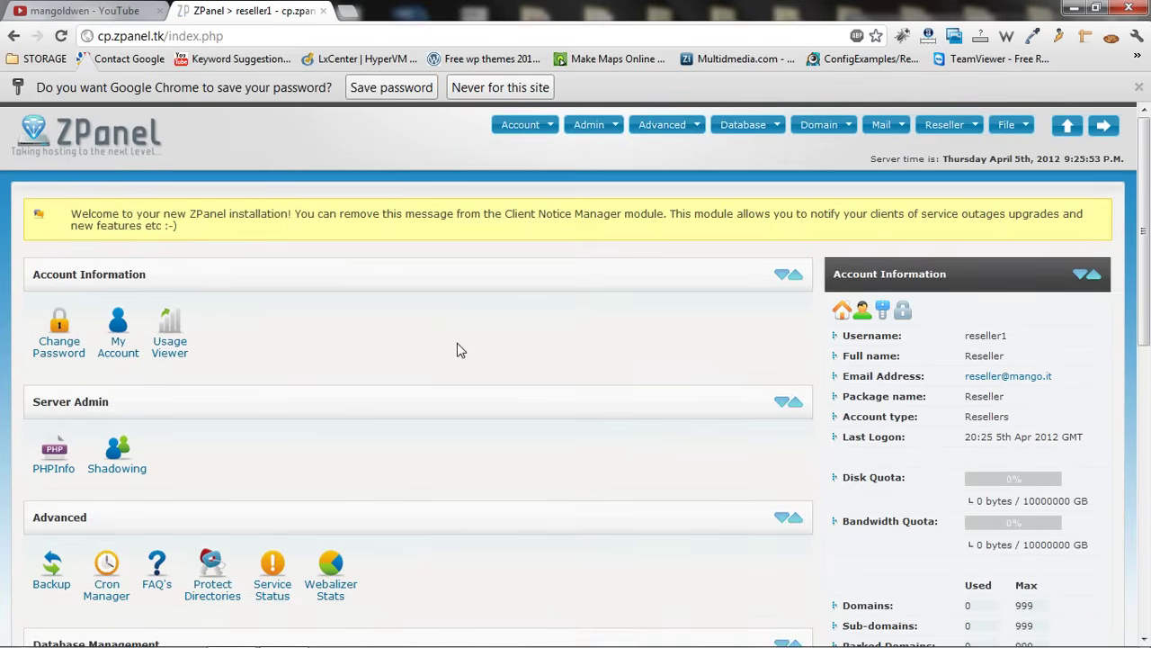
Dismiss the save-password prompt and scroll through the reseller1 dashboard
left_click(1139, 87)
left_click_drag(1145, 139, 1147, 180)
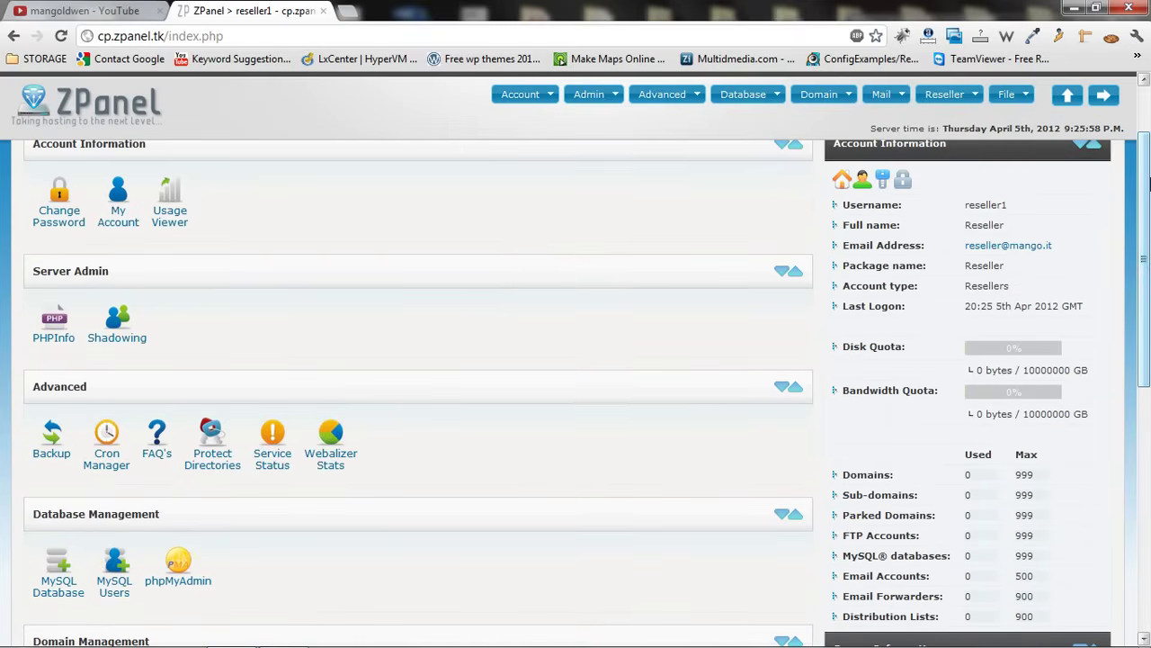
left_click_drag(1145, 248, 1142, 493)
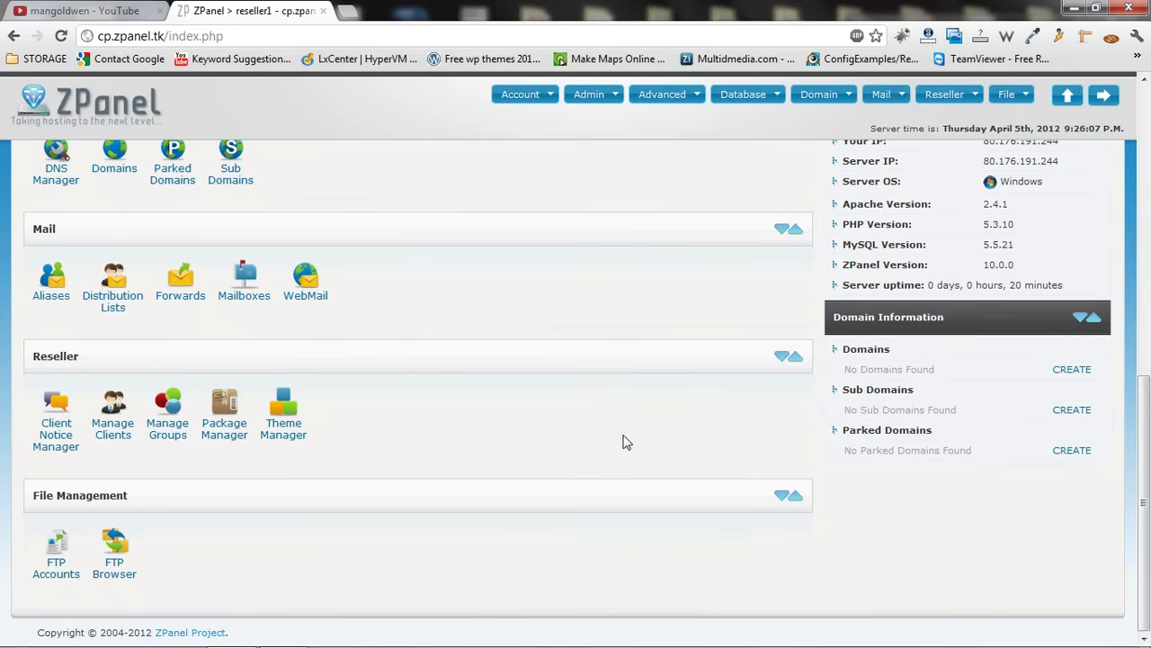
left_click_drag(1145, 467, 1144, 162)
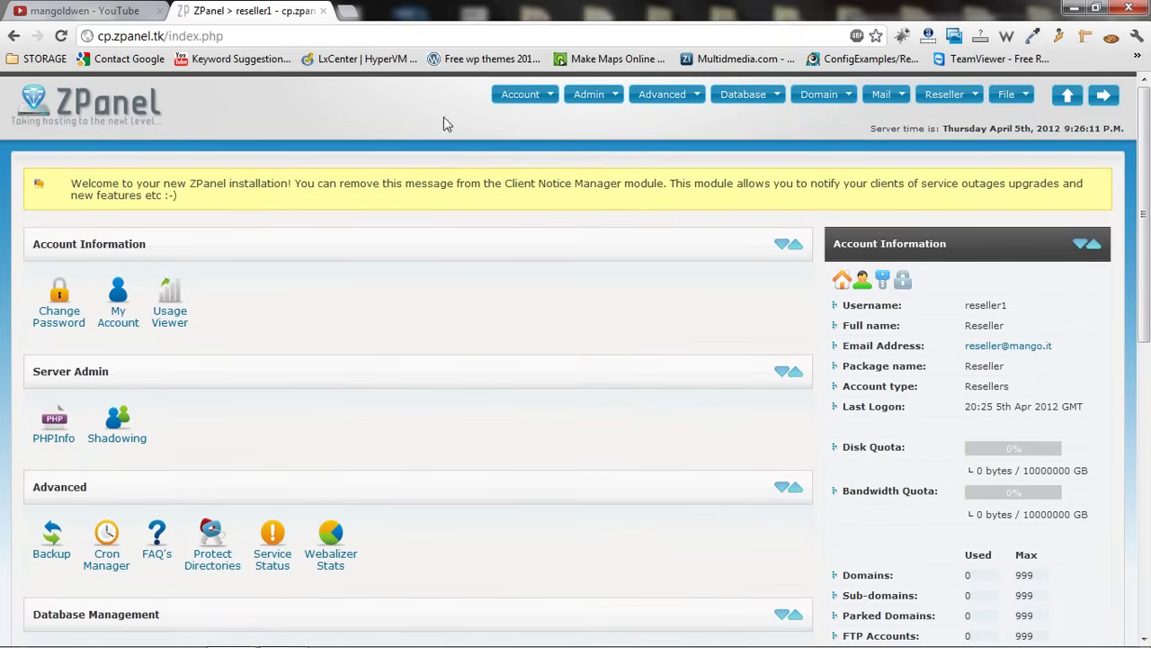
Log out of reseller1, log back in as administrator, and open Domains under Domain Management
left_click(907, 281)
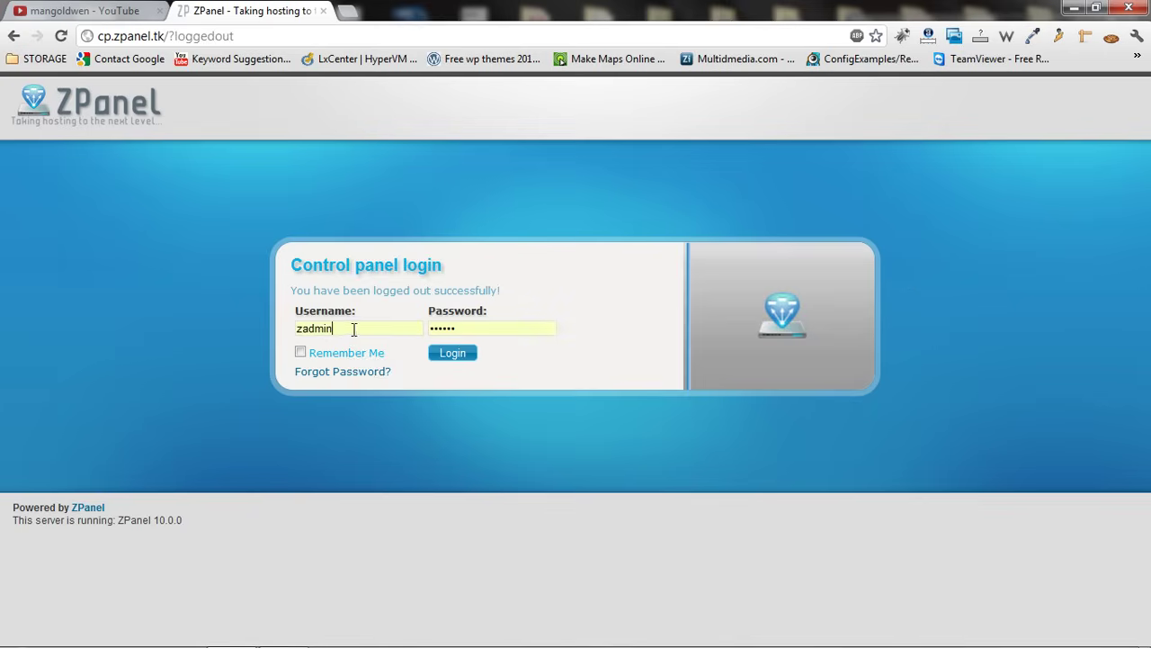
left_click(458, 354)
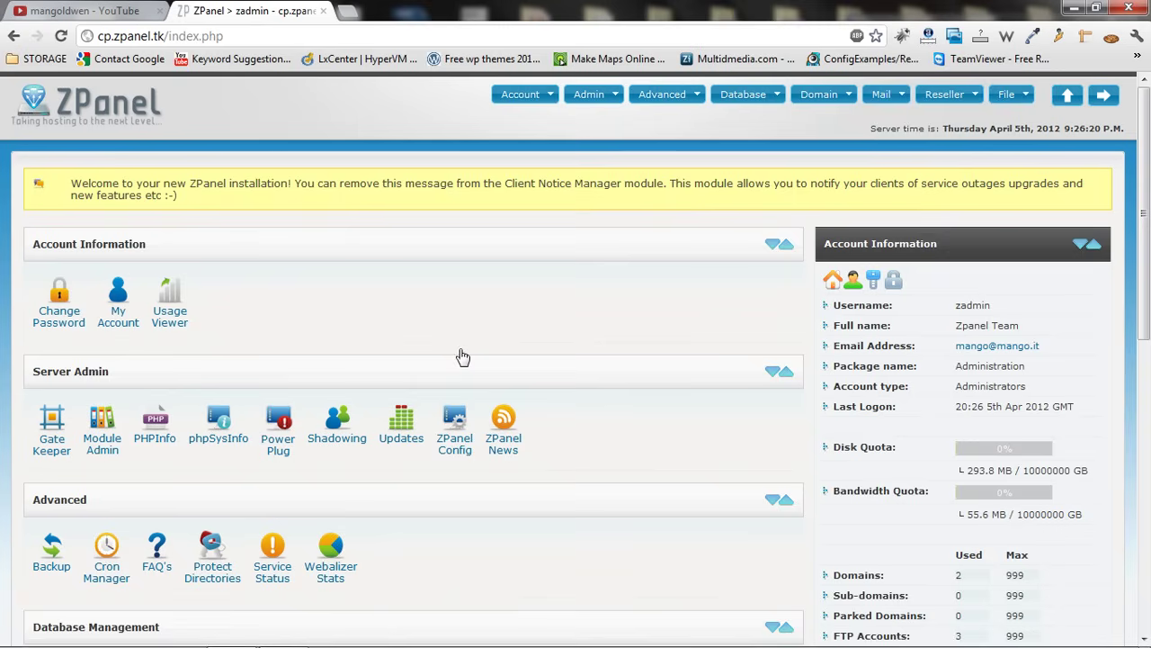
left_click_drag(1140, 176, 1116, 483)
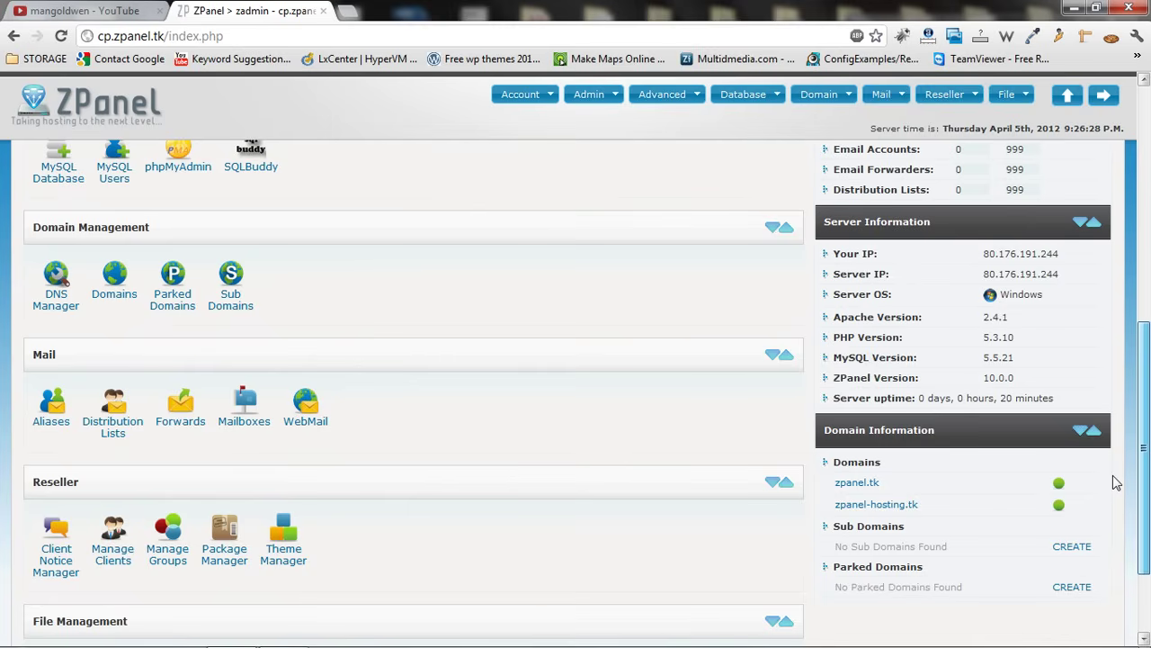
left_click(116, 286)
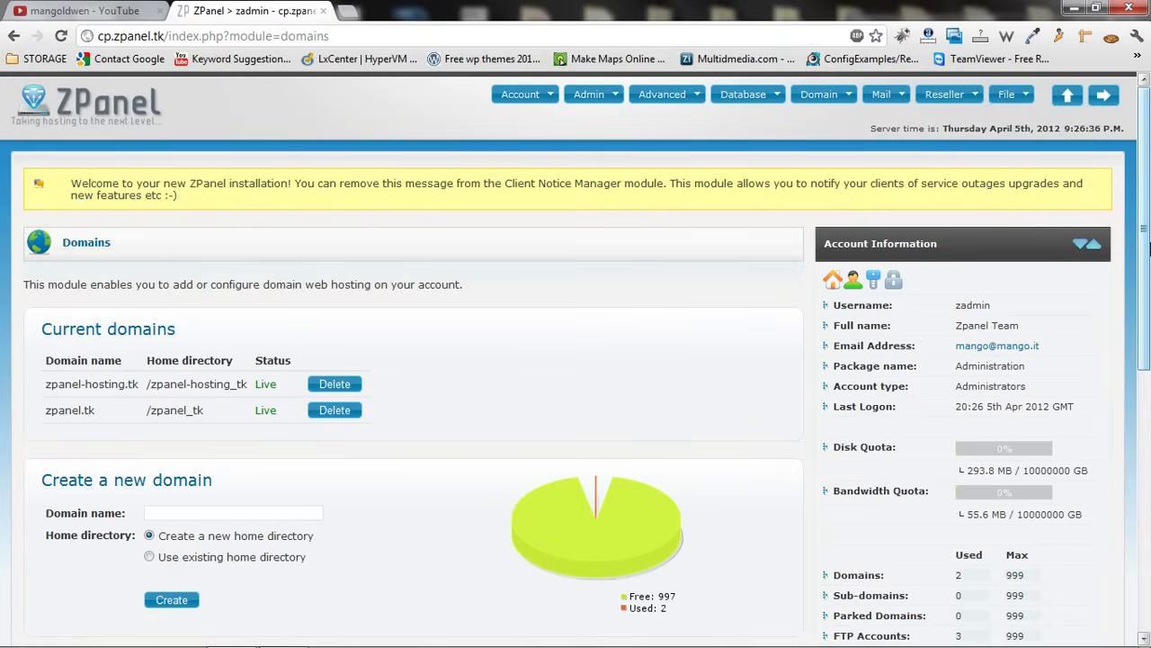
Create the new domain cp.biic.co.uk using the autocomplete suggestion
scroll(1145, 229, "down", 4)
left_click(260, 363)
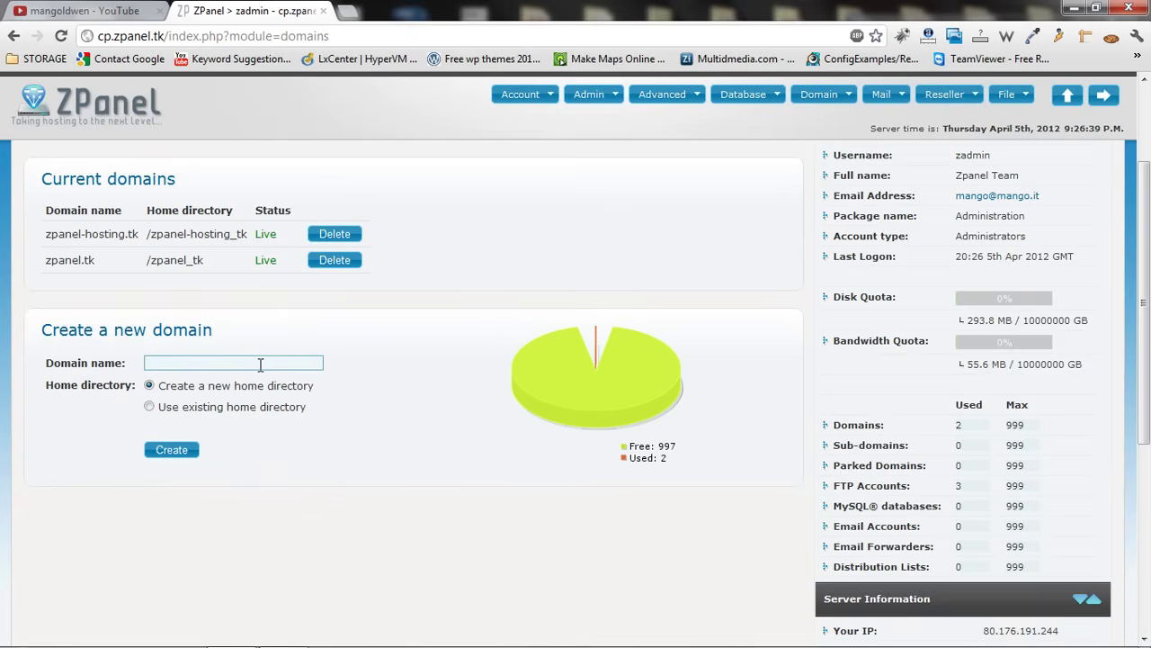
type("cp.bii")
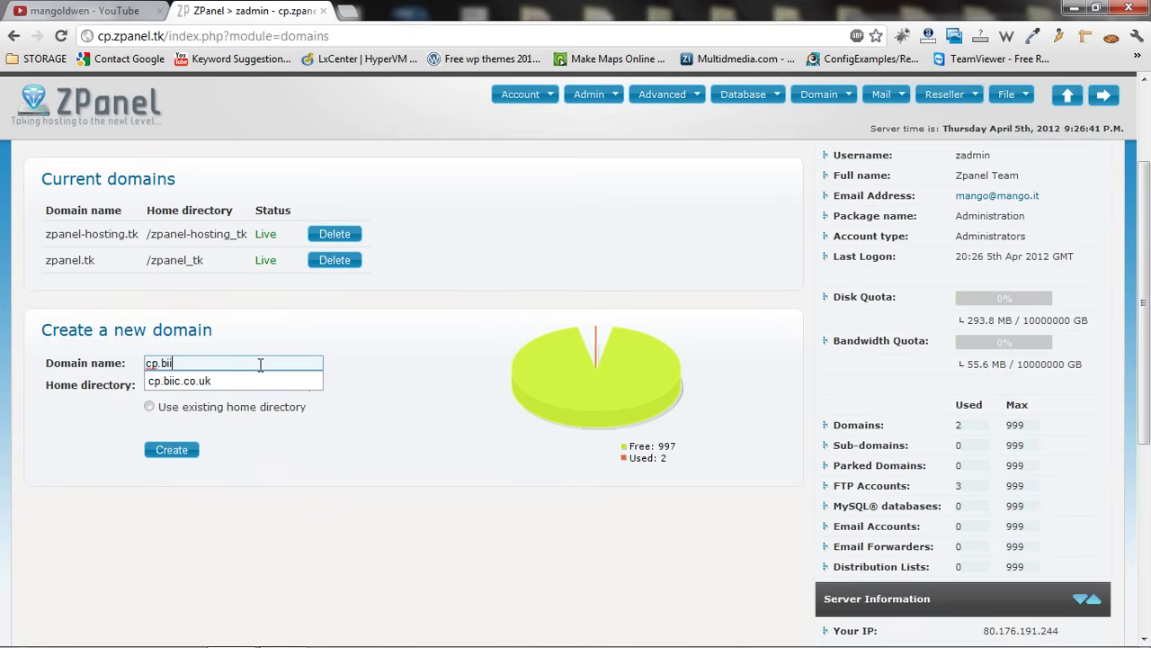
type("c")
key("Down")
key("Return")
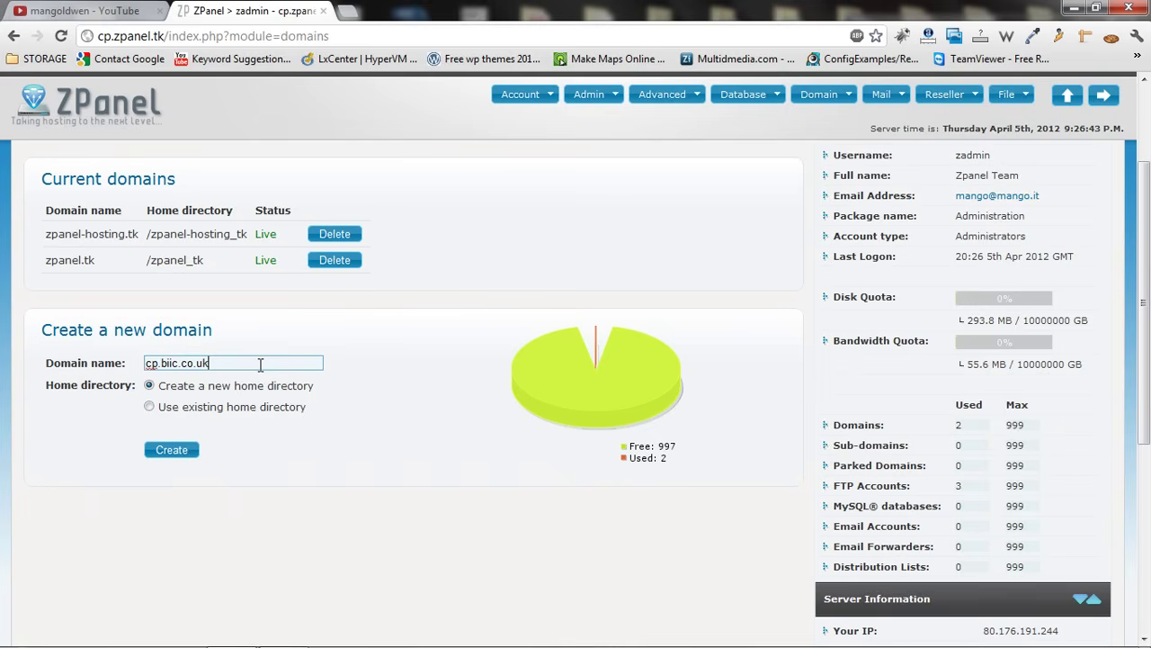
left_click(179, 457)
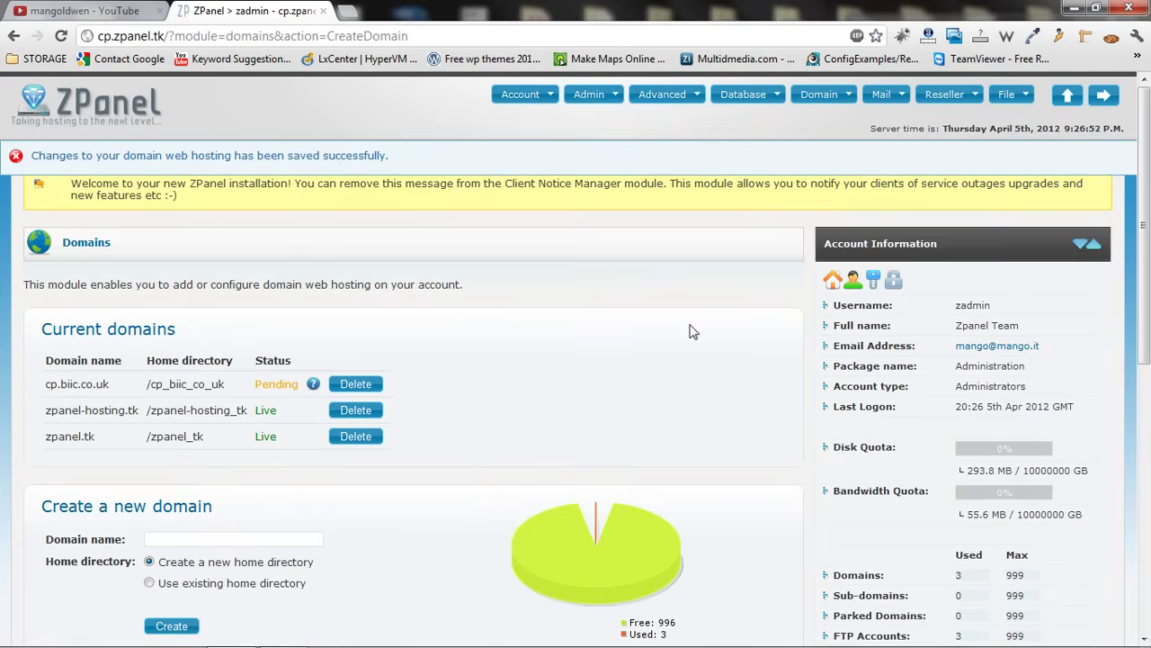
Review the pending cp.biic.co.uk entry in Domain Information and return to the dashboard
left_click_drag(1145, 263, 1145, 200)
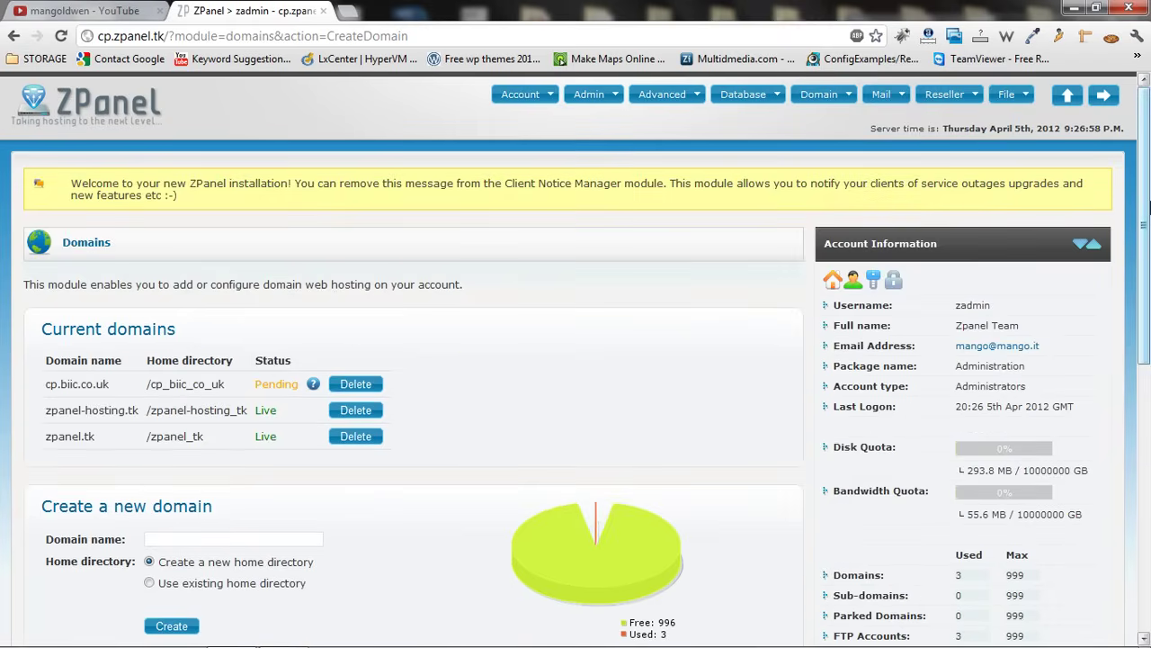
scroll(1108, 425, "down", 4)
scroll(1108, 425, "down", 1)
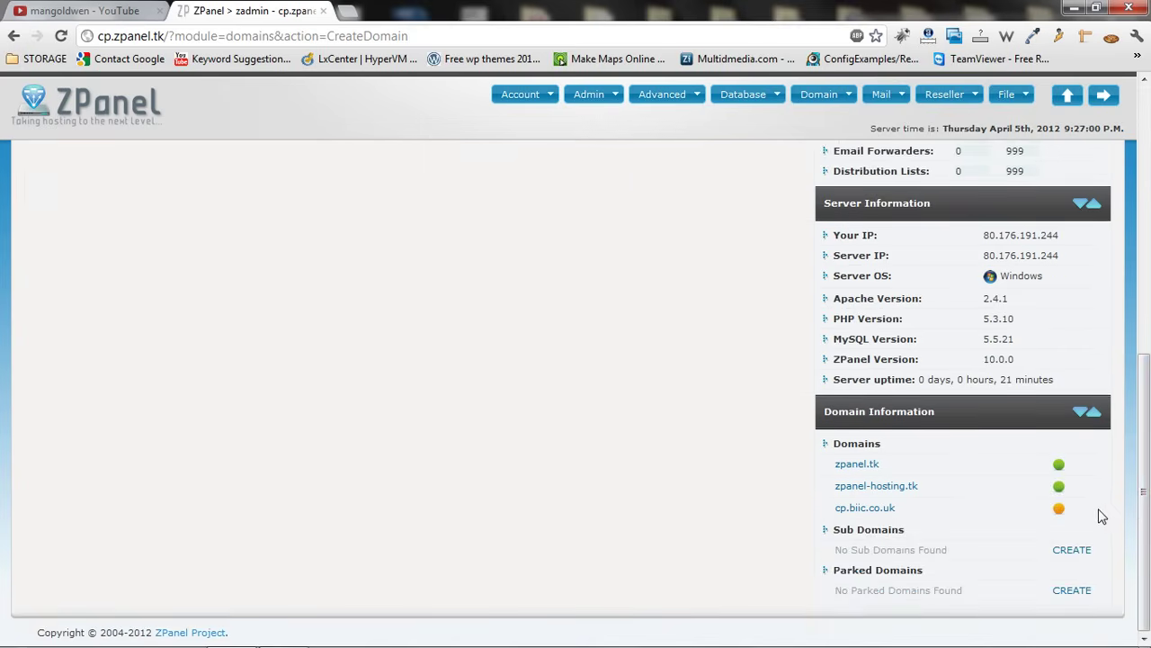
left_click_drag(1141, 513, 1138, 243)
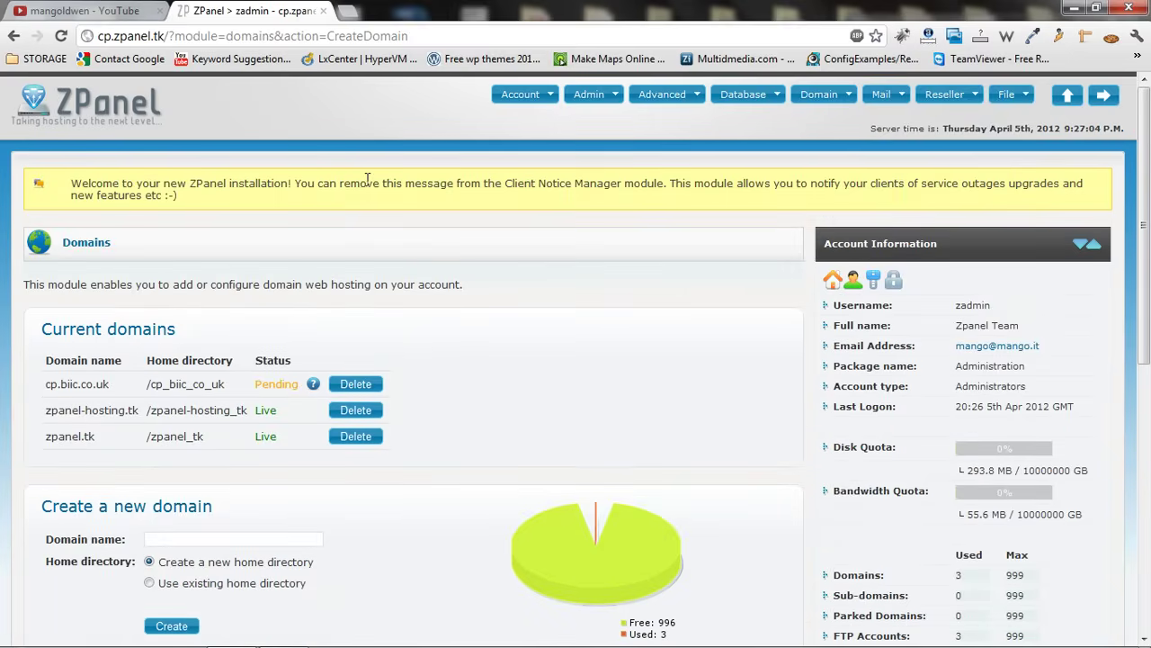
left_click(80, 109)
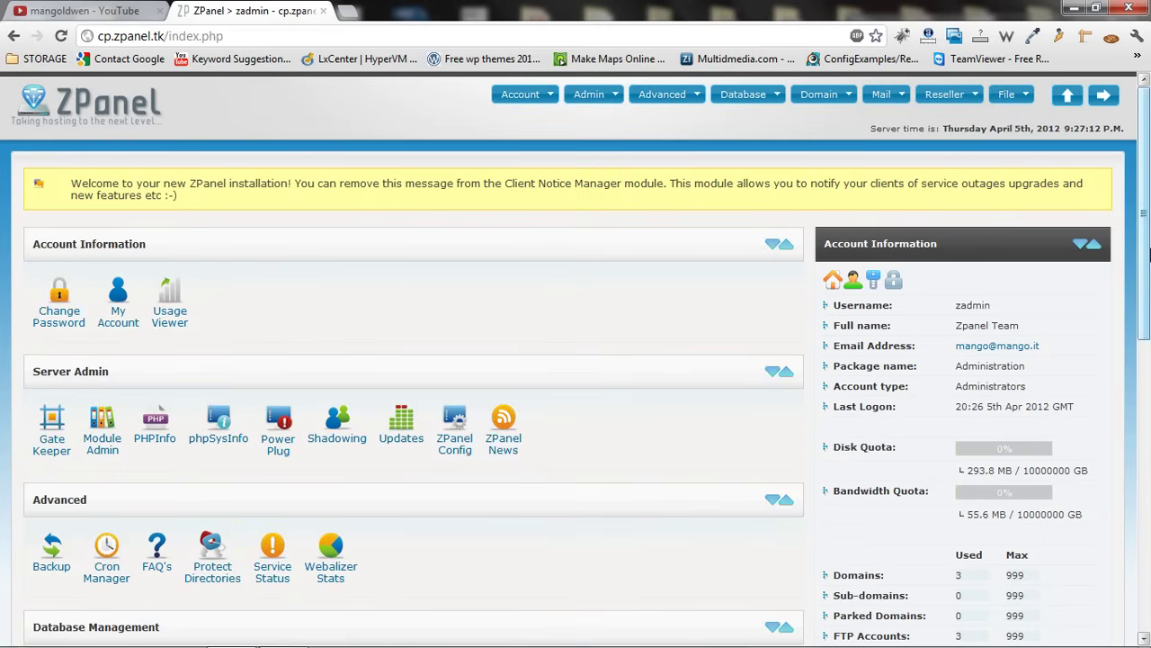
scroll(1140, 331, "down", 2)
scroll(1140, 331, "down", 1)
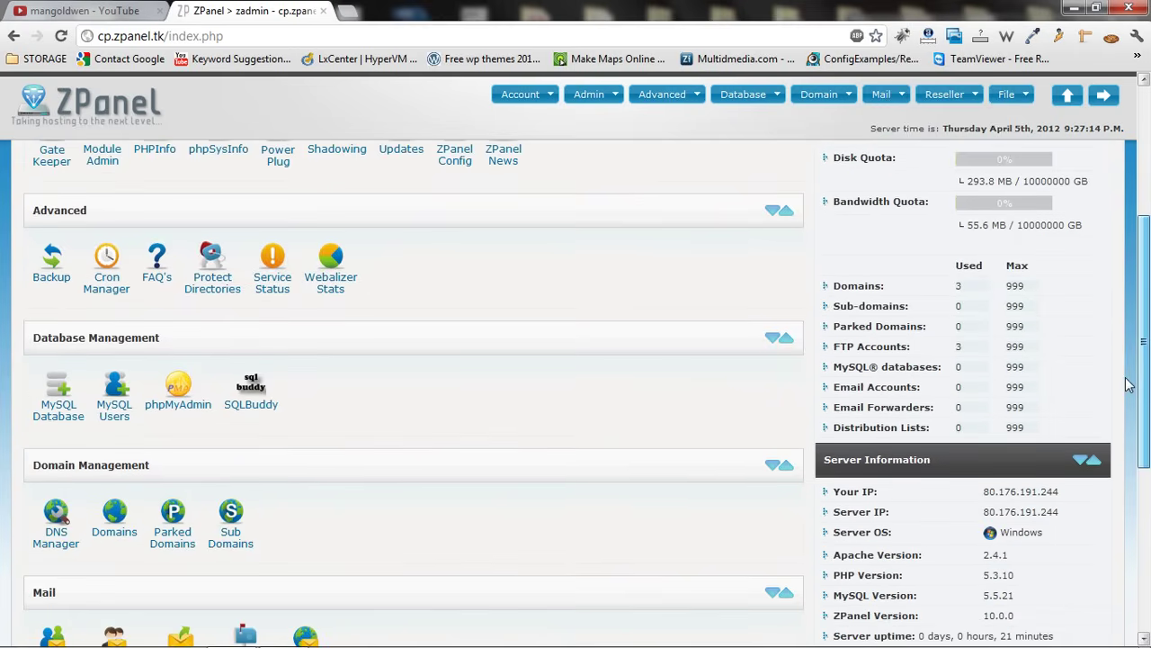
left_click(54, 413)
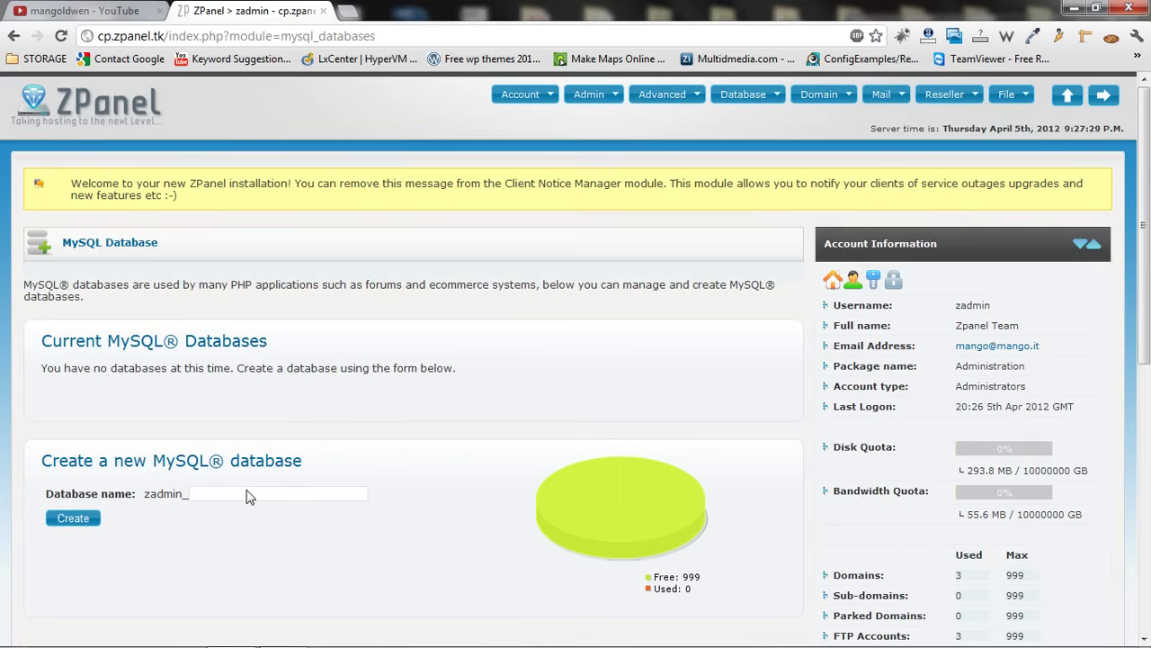
left_click(109, 129)
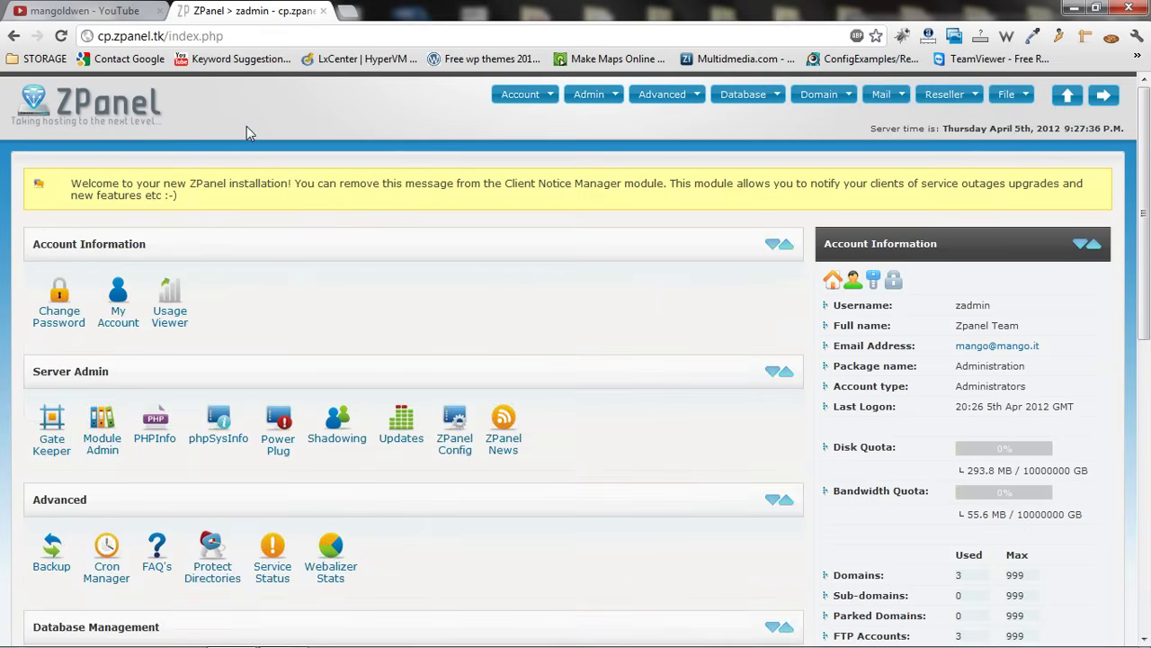
left_click(109, 11)
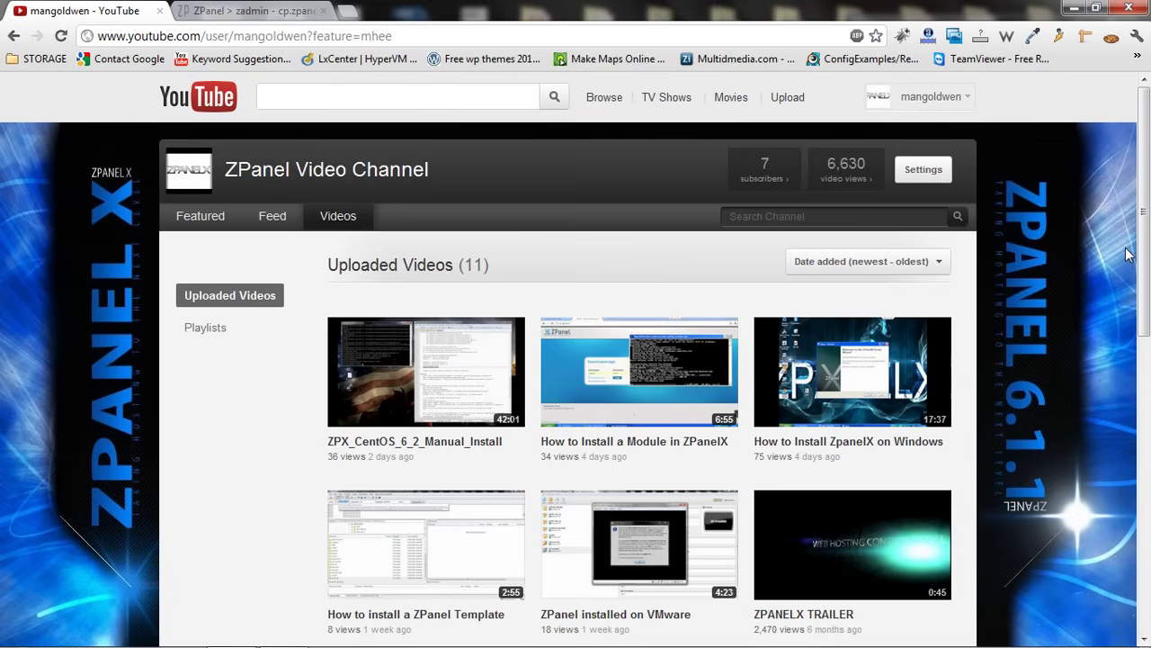
Open the ZPanel community forum in a new tab, then switch to CamStudio
left_click(349, 13)
left_click(296, 214)
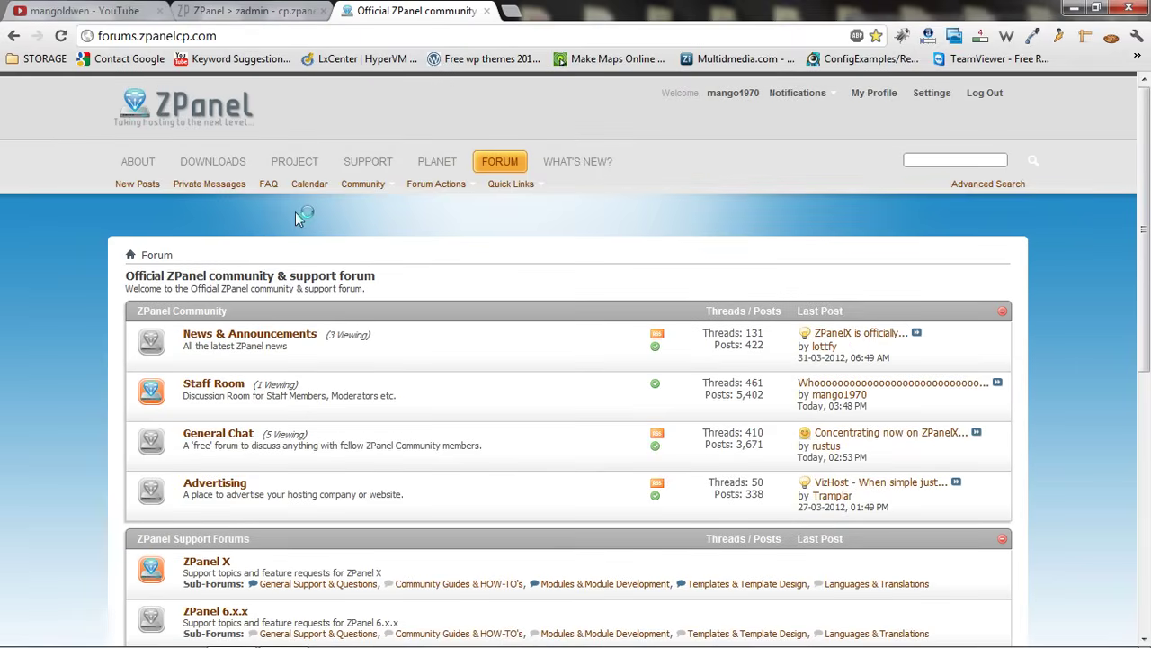
key("alt+Tab")
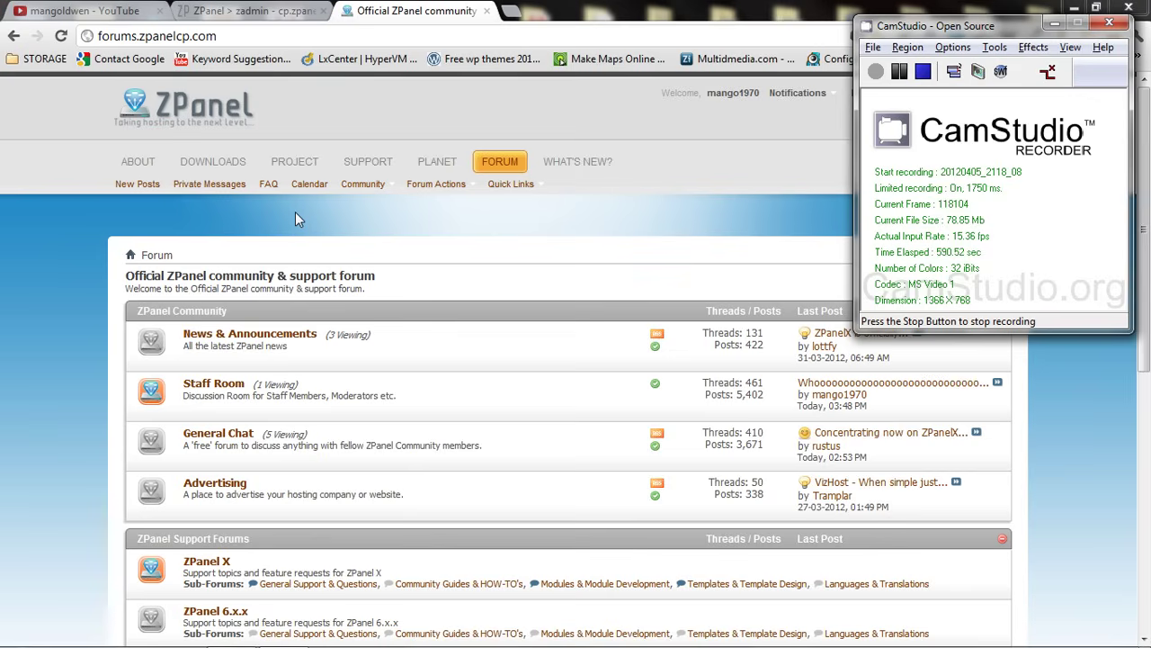